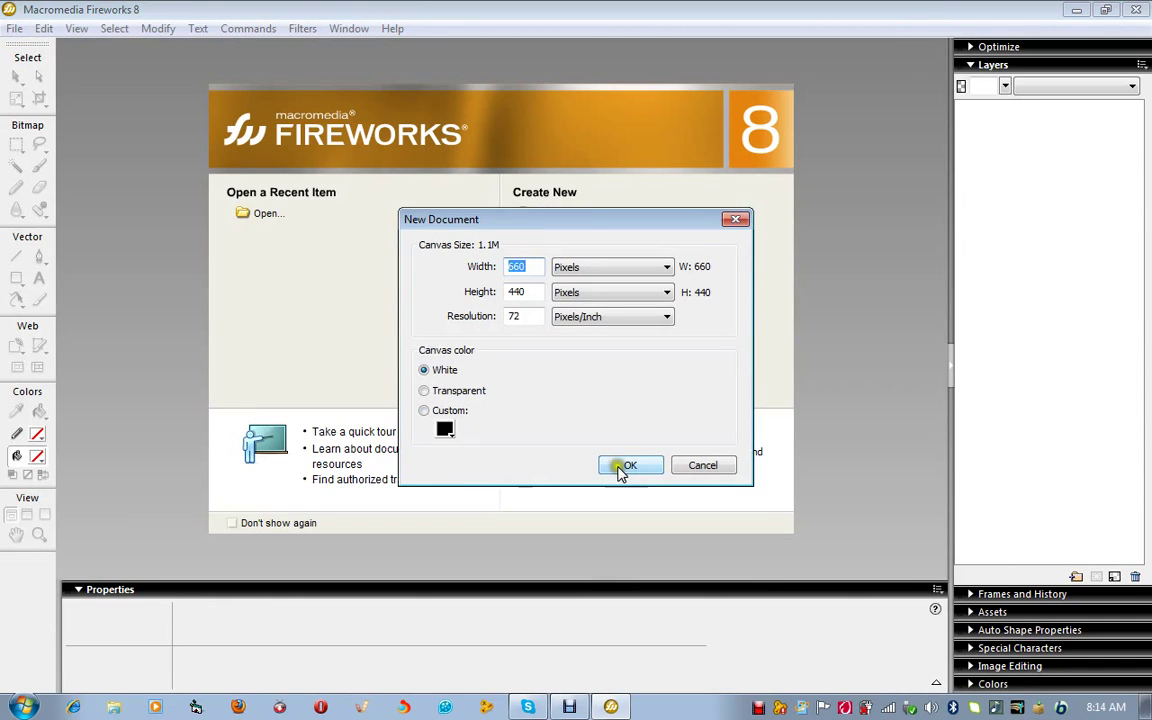
# Create a new 660 × 440 pixel document with a transparent canvas.
pyautogui.click(424, 390)
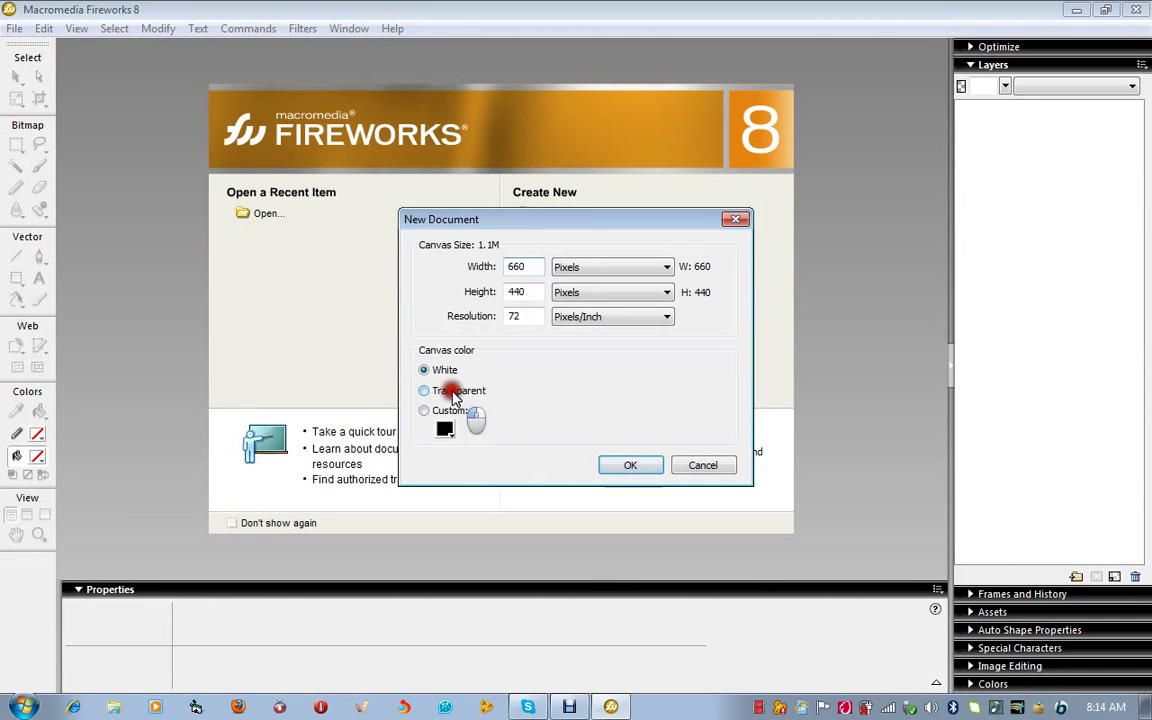
pyautogui.click(631, 467)
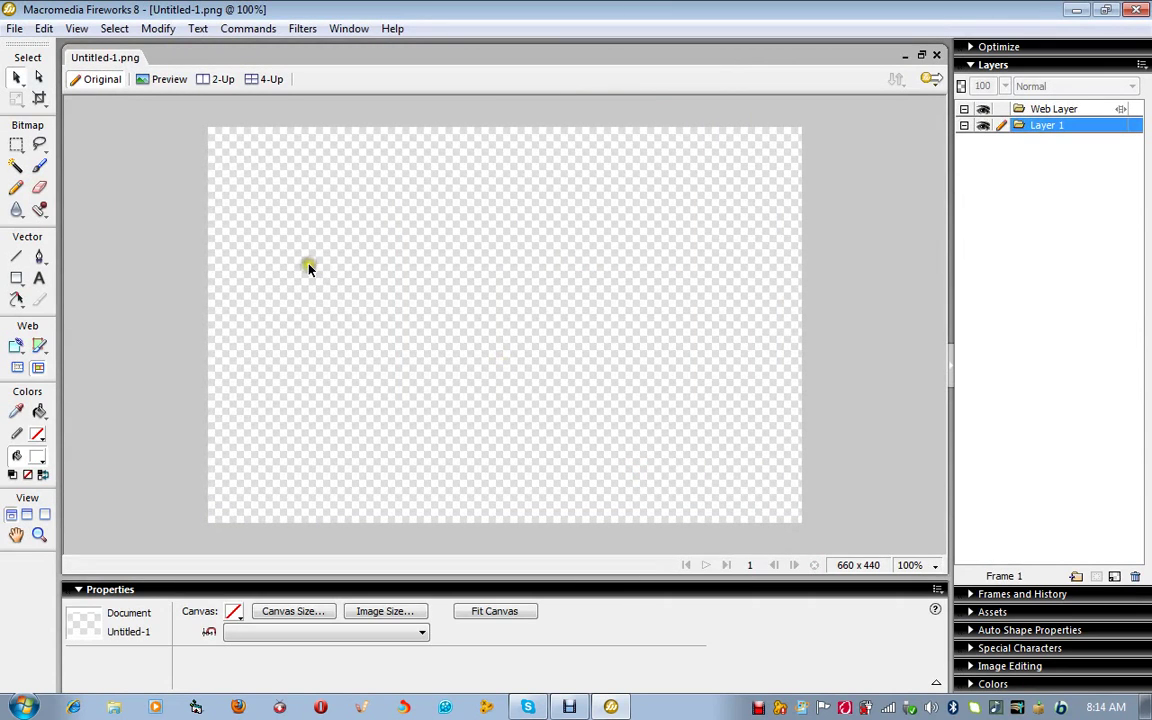
pyautogui.click(19, 146)
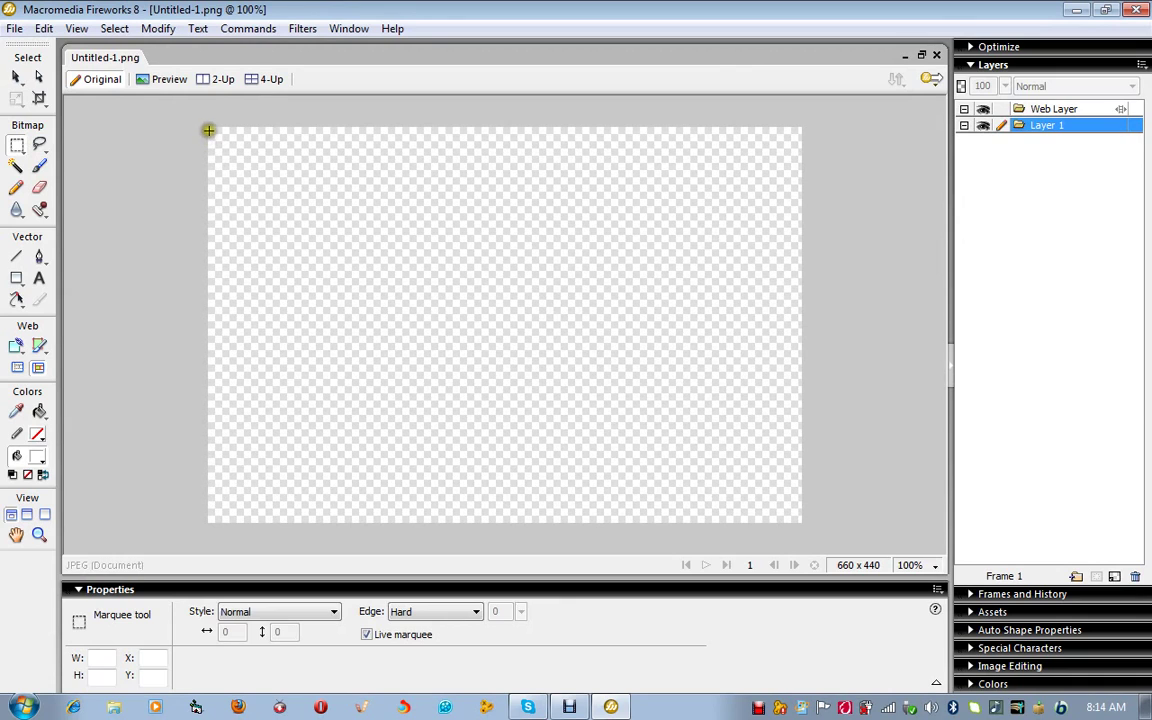
pyautogui.moveTo(210, 128); pyautogui.dragTo(802, 521)
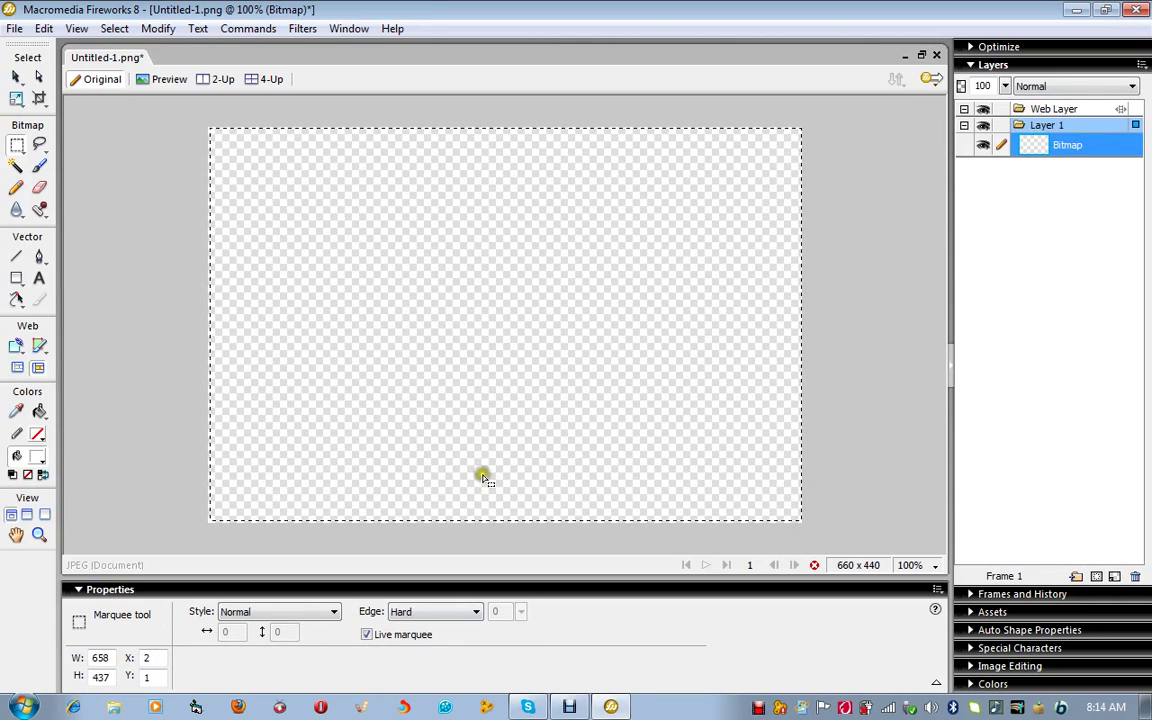
pyautogui.click(17, 346)
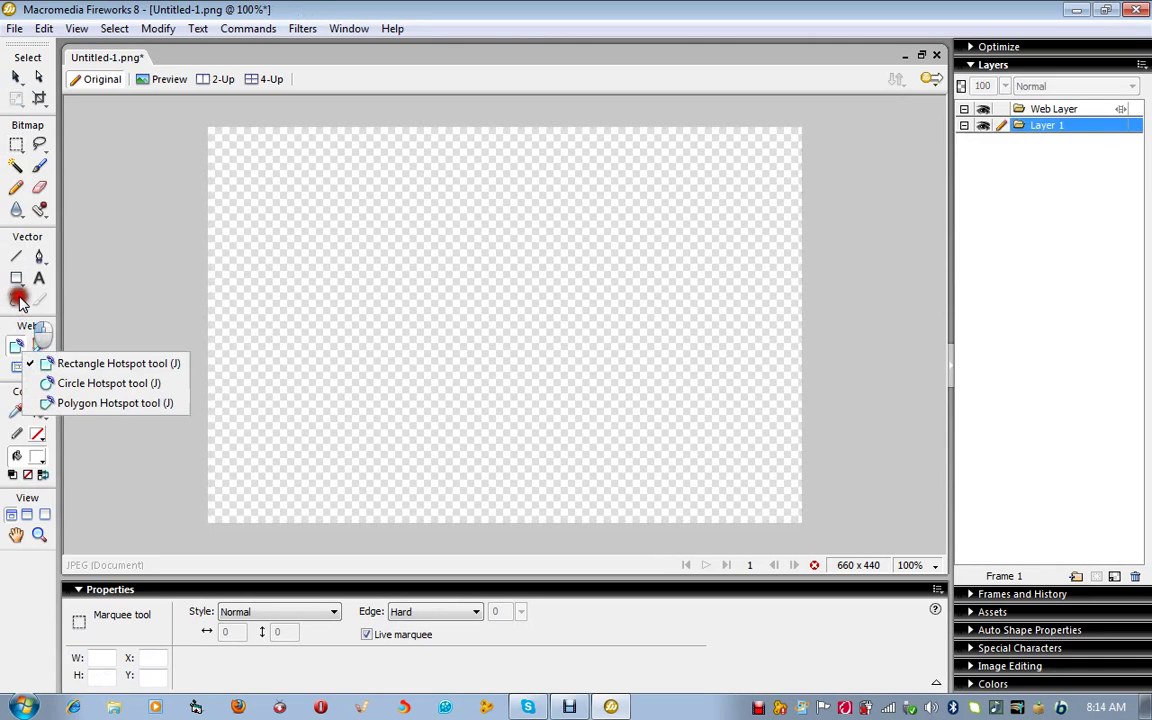
# Draw a solid white rectangle of about 657 × 442 pixels covering the whole canvas.
pyautogui.click(16, 278)
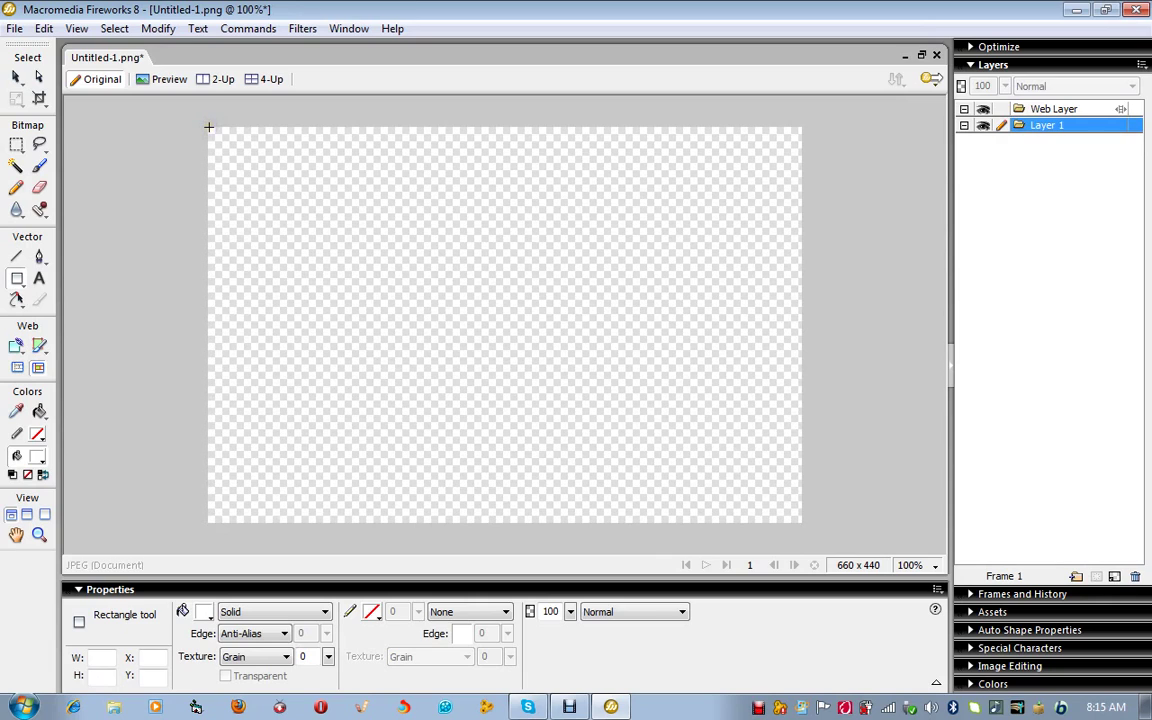
pyautogui.moveTo(209, 127); pyautogui.dragTo(800, 524)
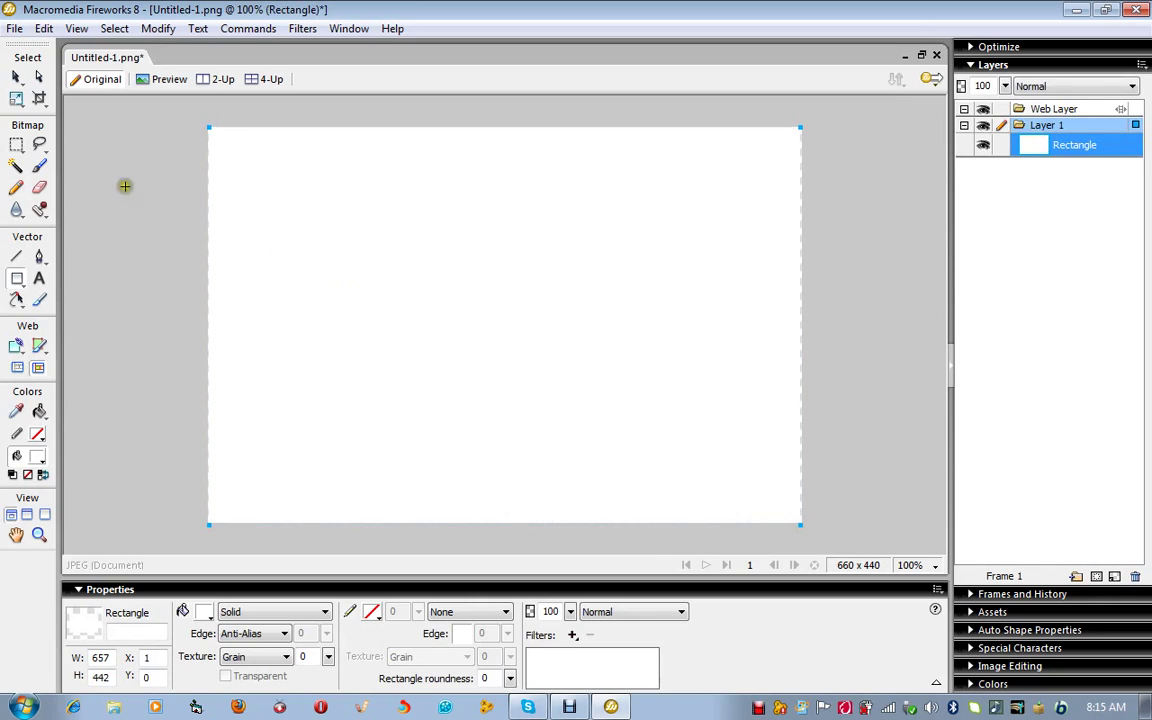
# Add a text object with the letter "G" in the left half of the white rectangle.
pyautogui.click(39, 280)
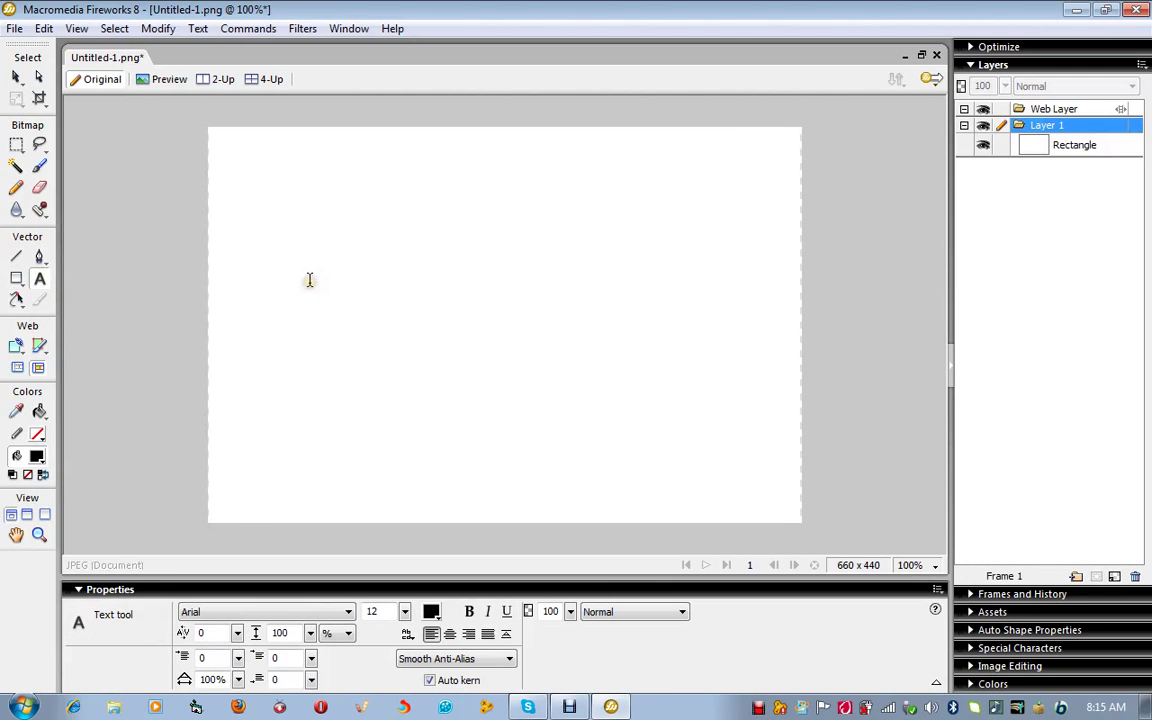
pyautogui.click(309, 280)
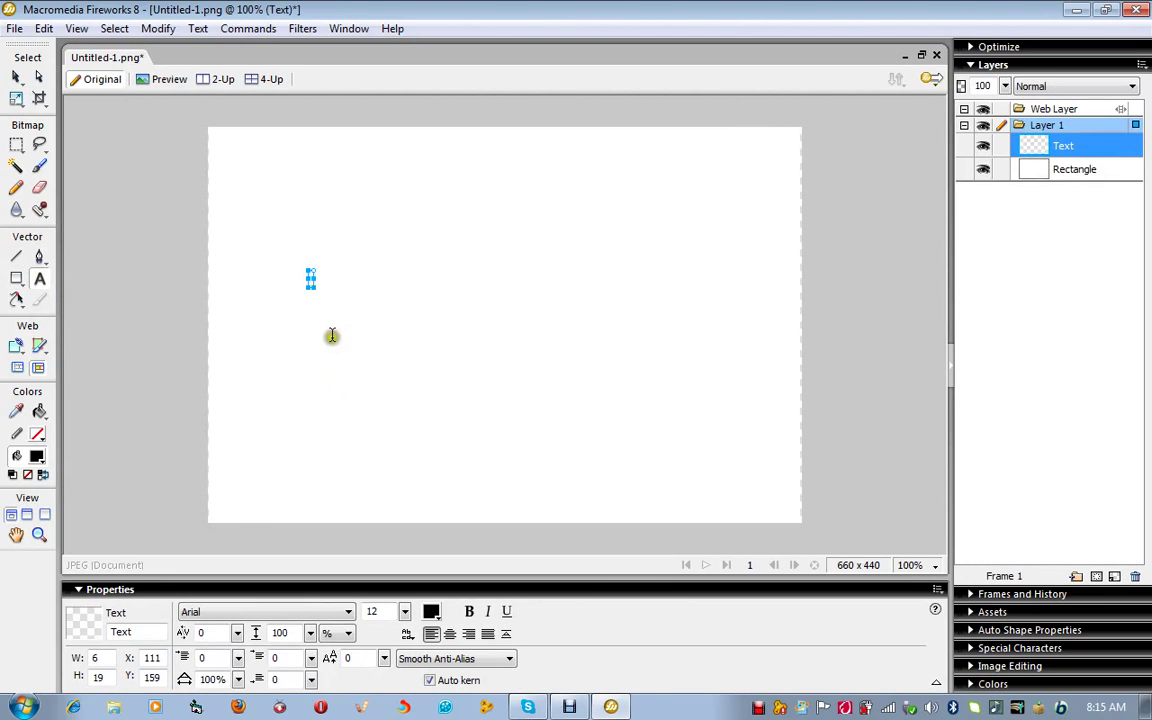
pyautogui.write('G')
# Set the font size of the letter G to 100.
pyautogui.click(404, 611)
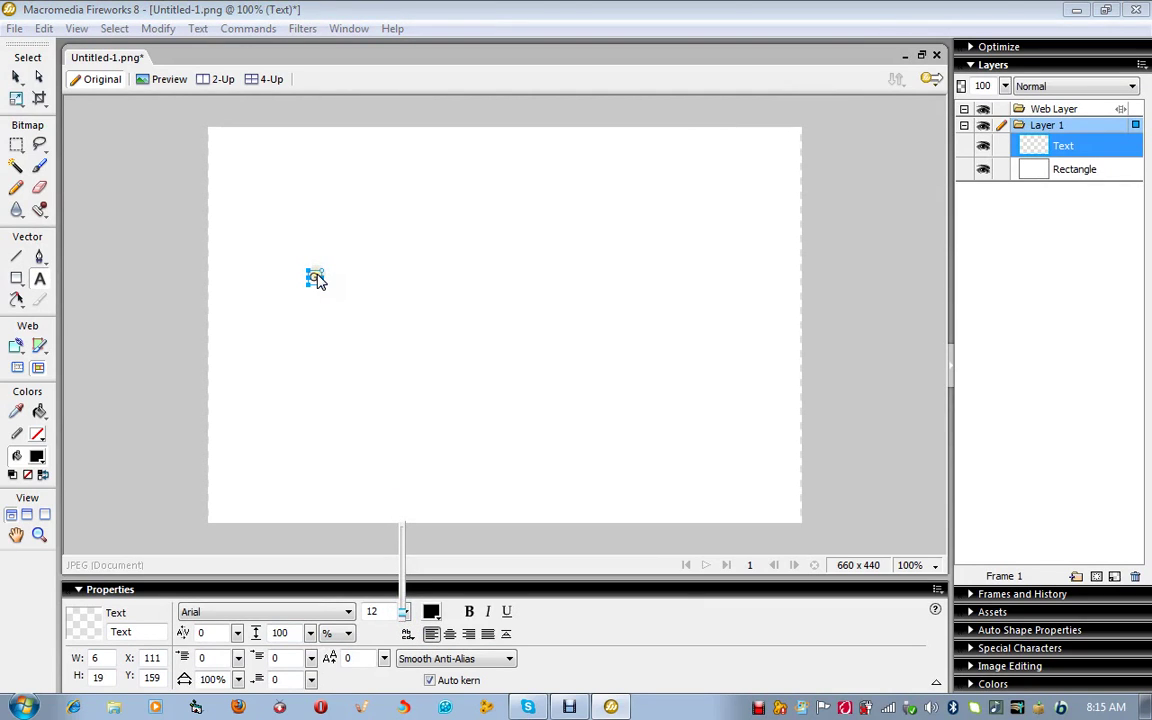
pyautogui.click(313, 277)
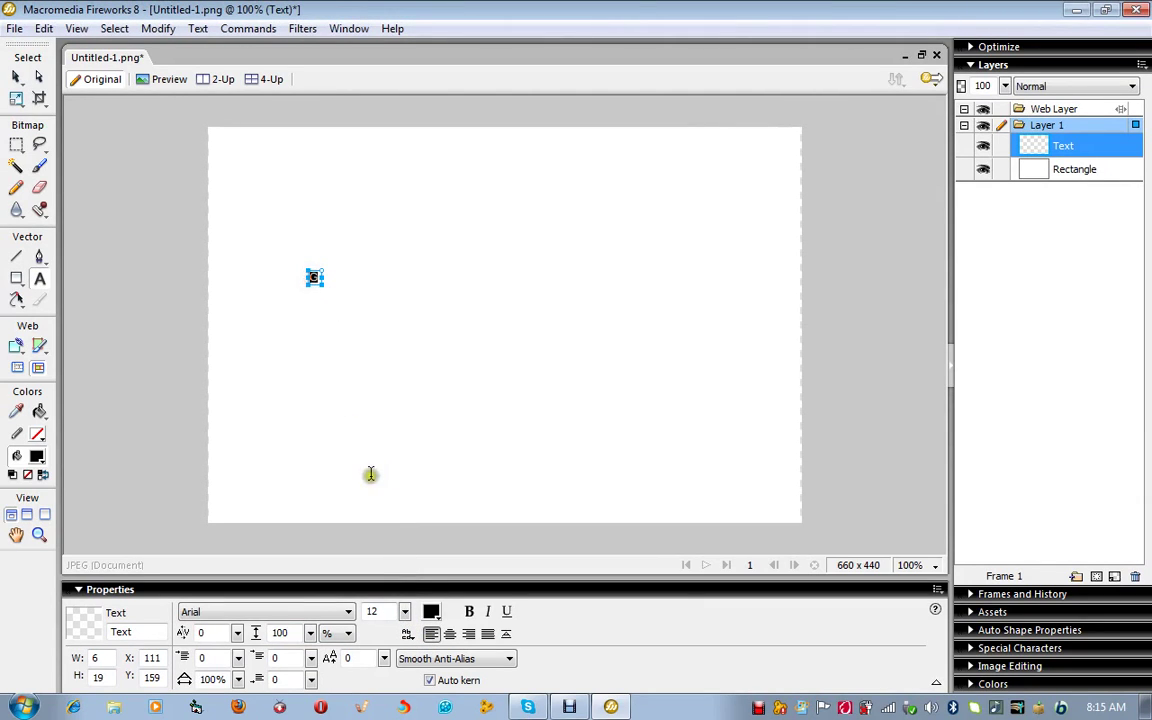
pyautogui.click(403, 613)
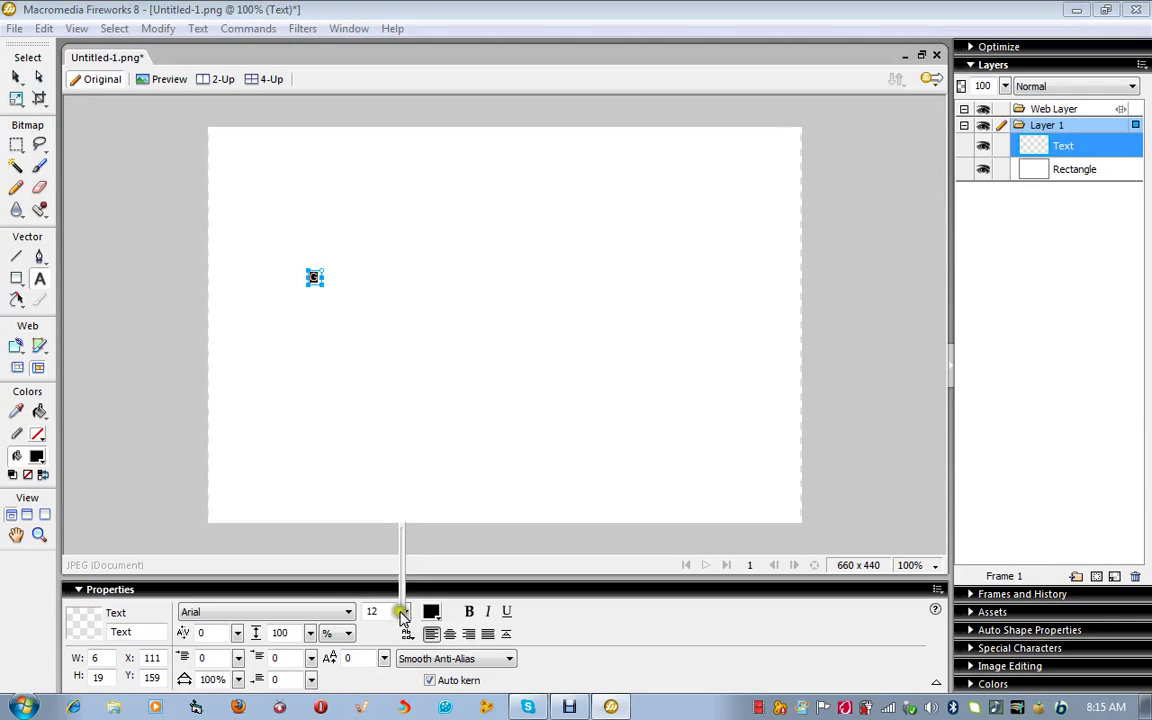
pyautogui.moveTo(401, 613); pyautogui.dragTo(380, 400)
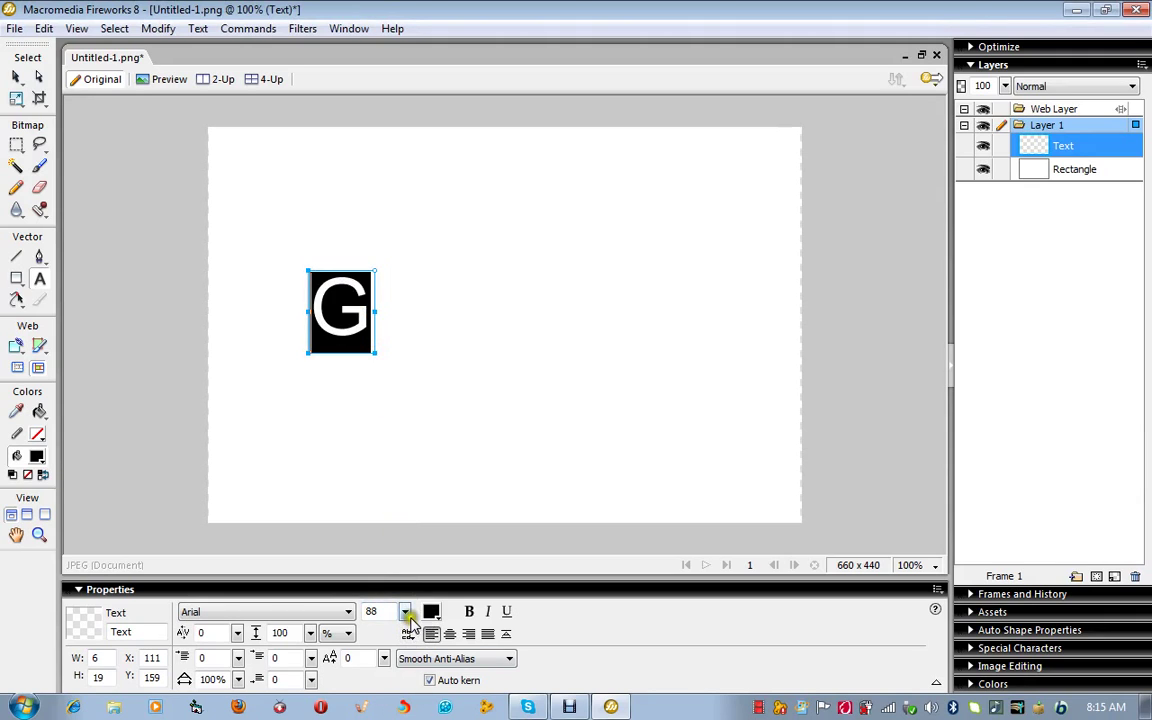
pyautogui.moveTo(408, 620); pyautogui.dragTo(404, 632)
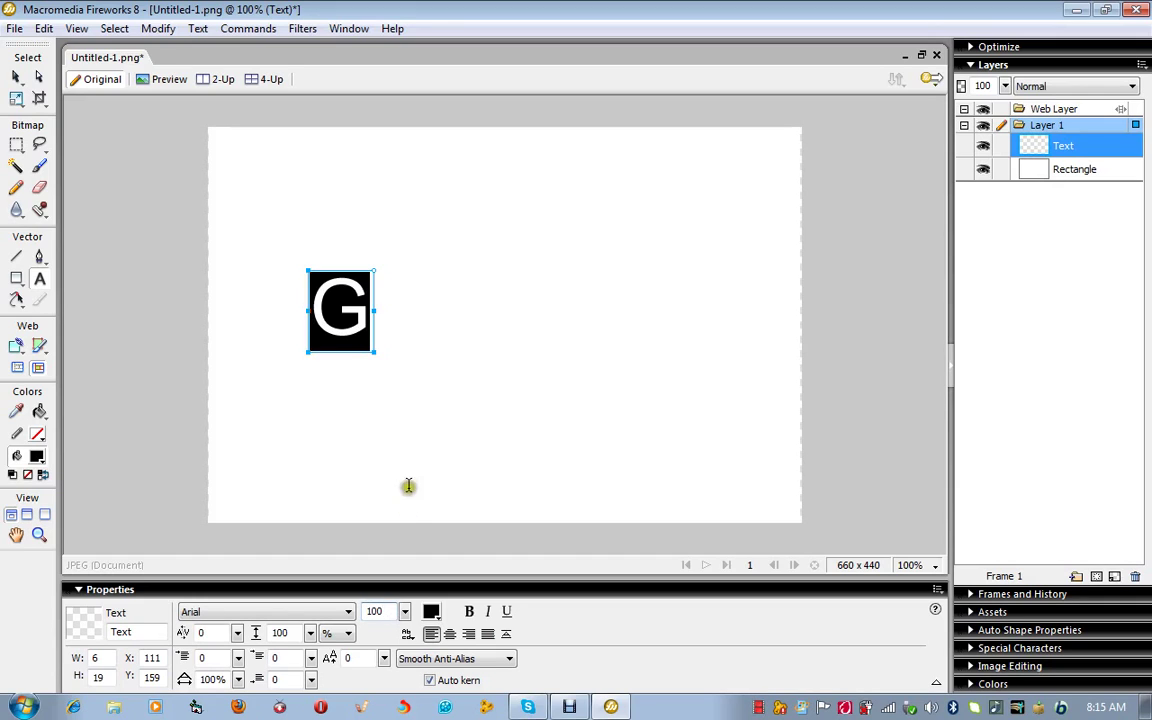
pyautogui.click(441, 420)
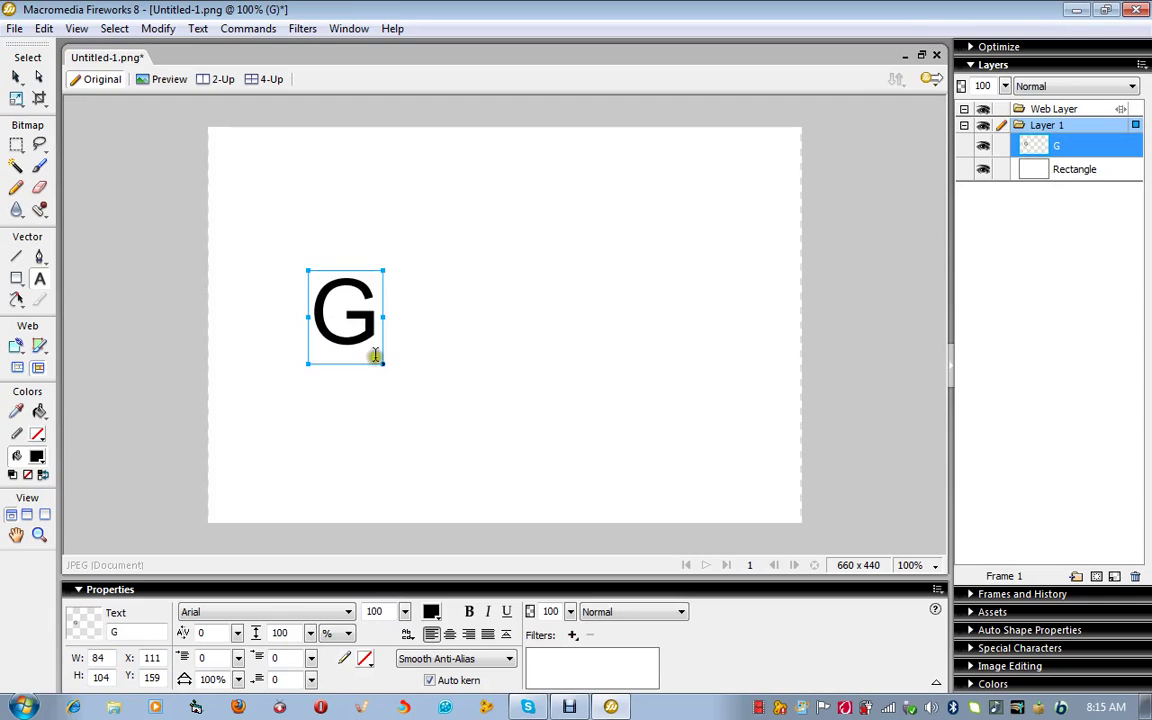
# Try bright green and yellow-green as the fill color of the letter G.
pyautogui.click(438, 614)
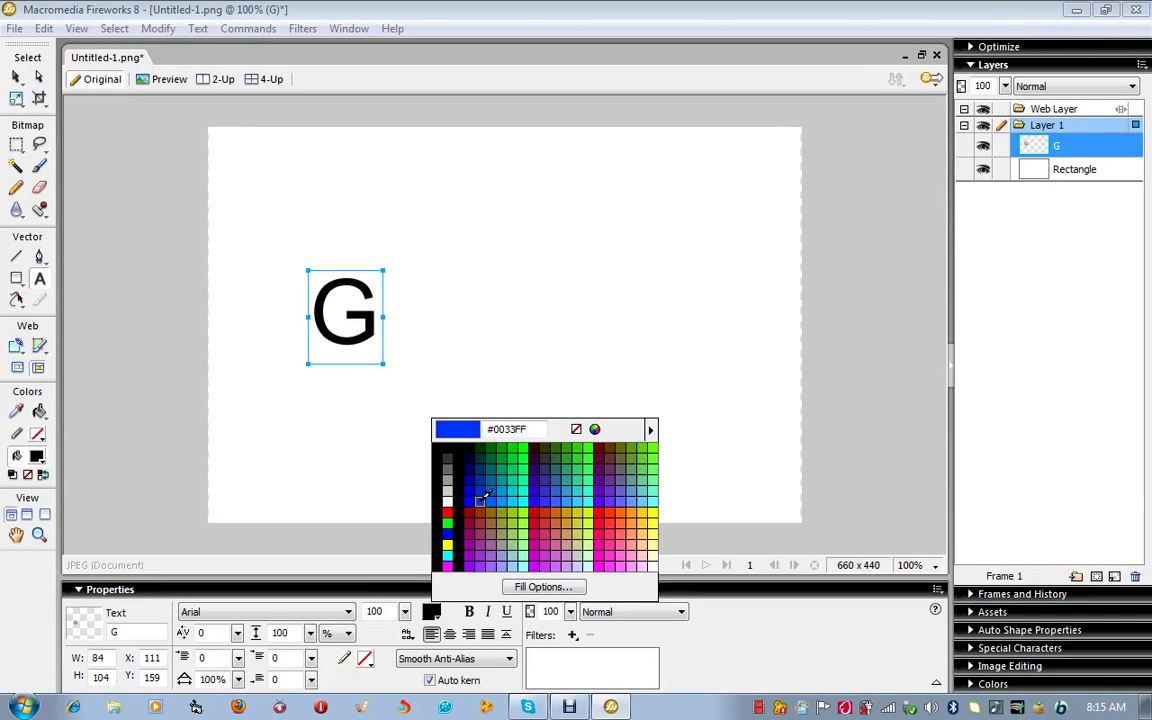
pyautogui.click(527, 458)
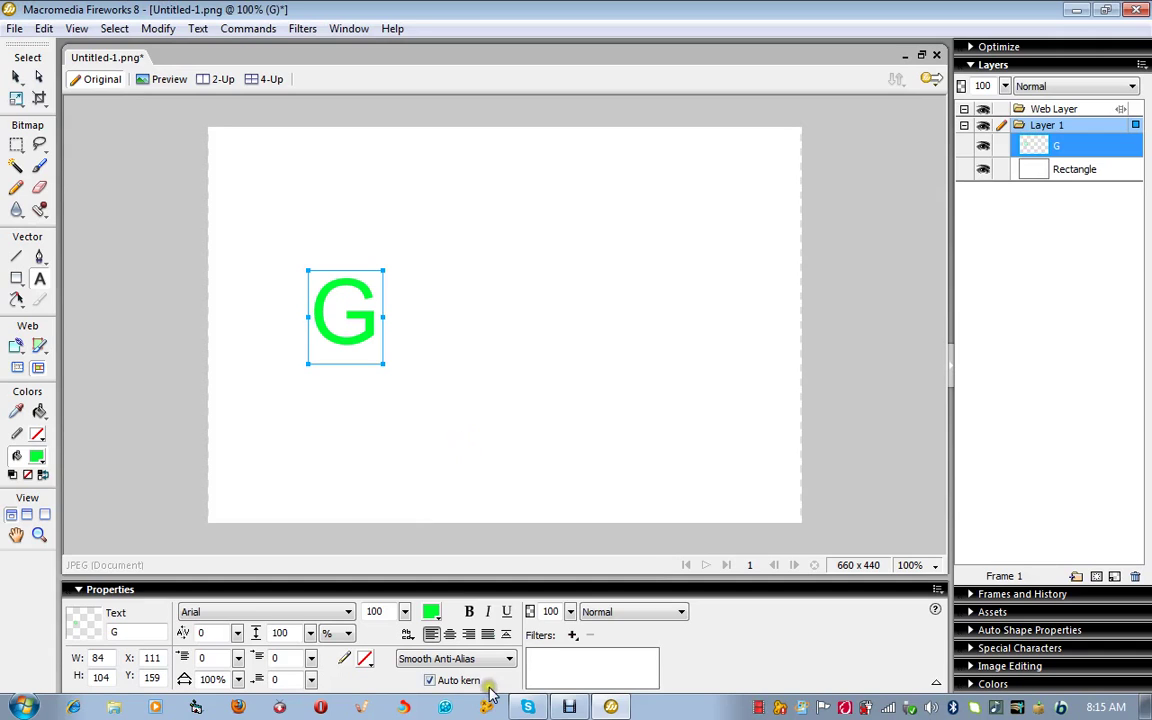
pyautogui.click(440, 620)
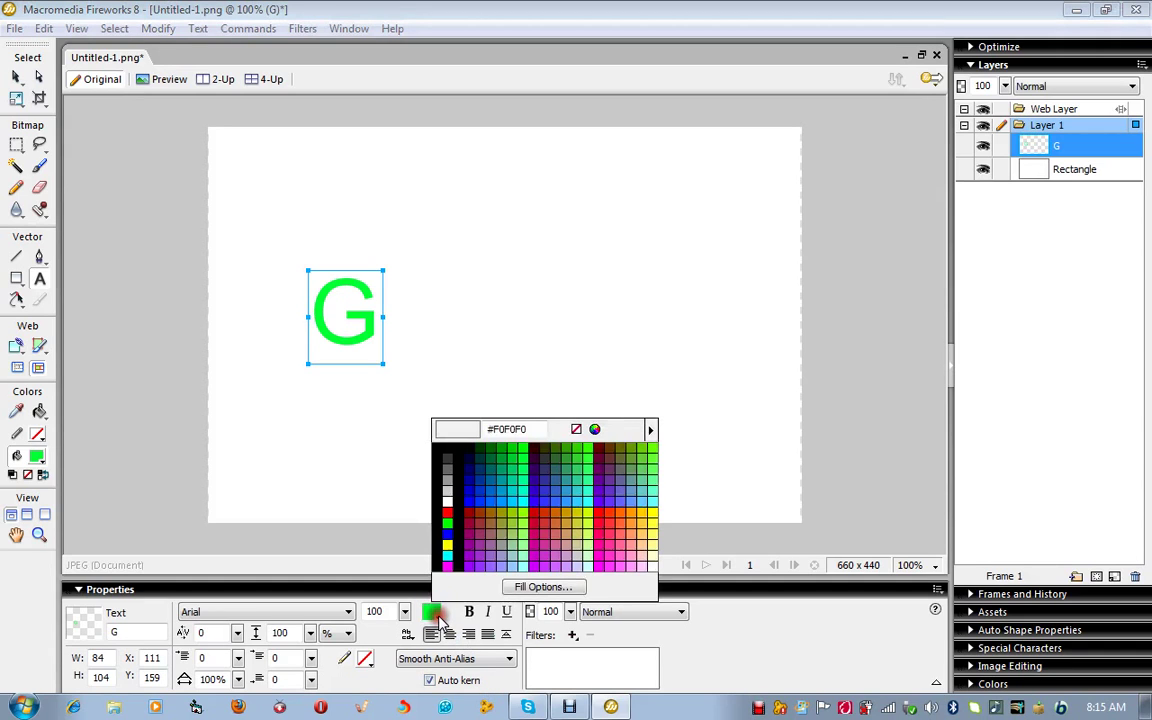
pyautogui.click(527, 510)
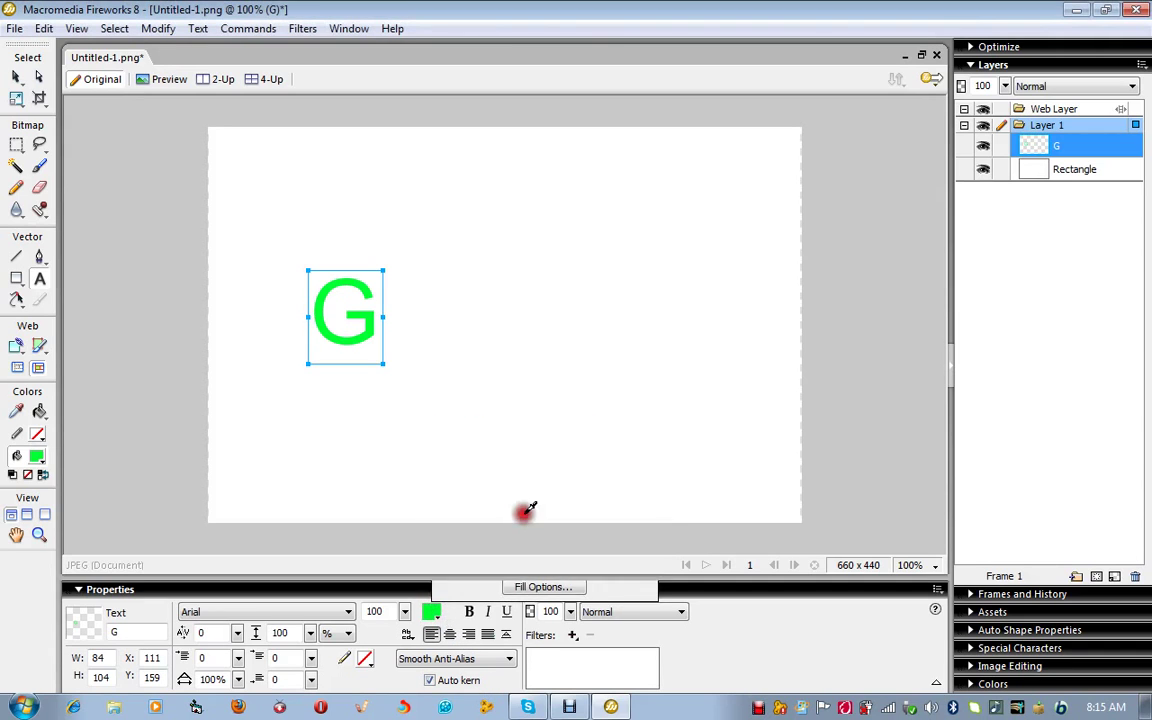
# Set the fill color of the letter G to red.
pyautogui.click(439, 618)
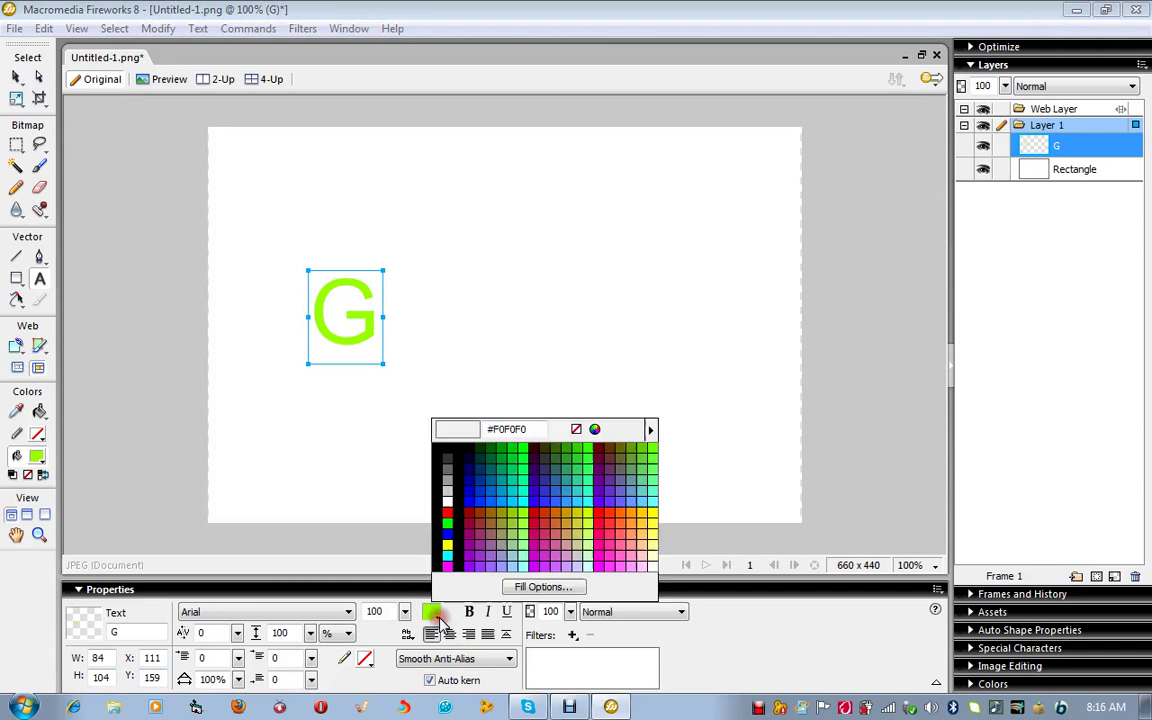
pyautogui.click(606, 508)
pyautogui.click(434, 366)
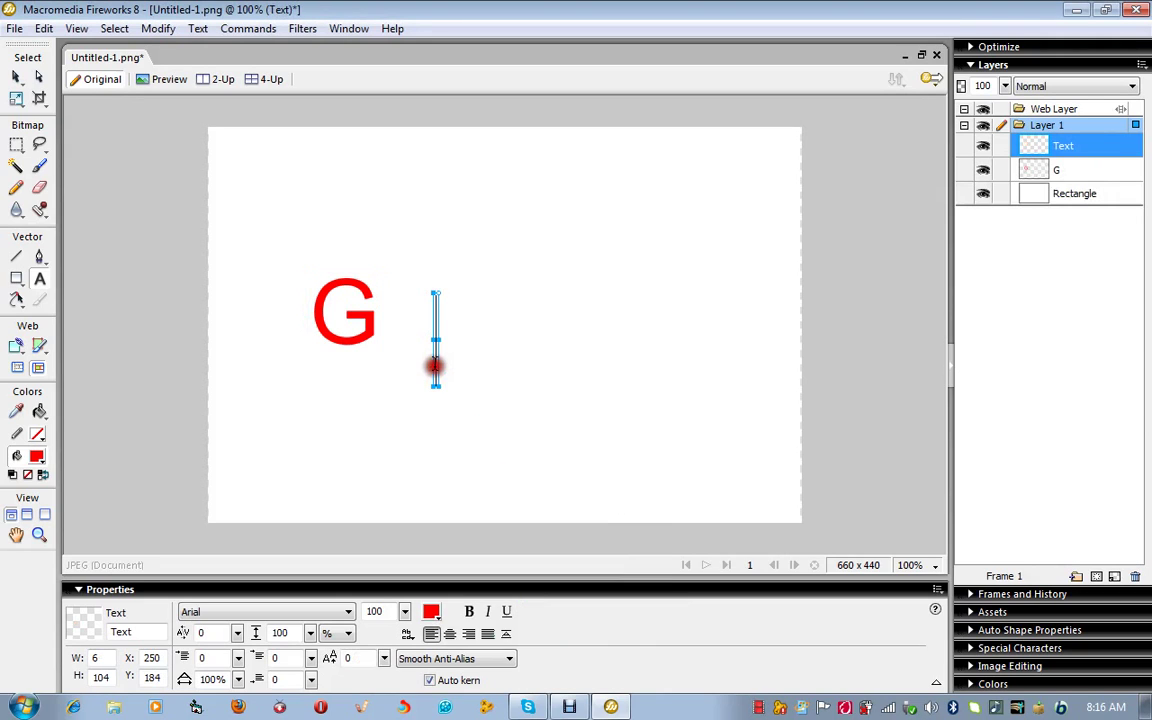
# Place the text cursor after the letter G and set the text size to 30 for new text.
pyautogui.click(374, 330)
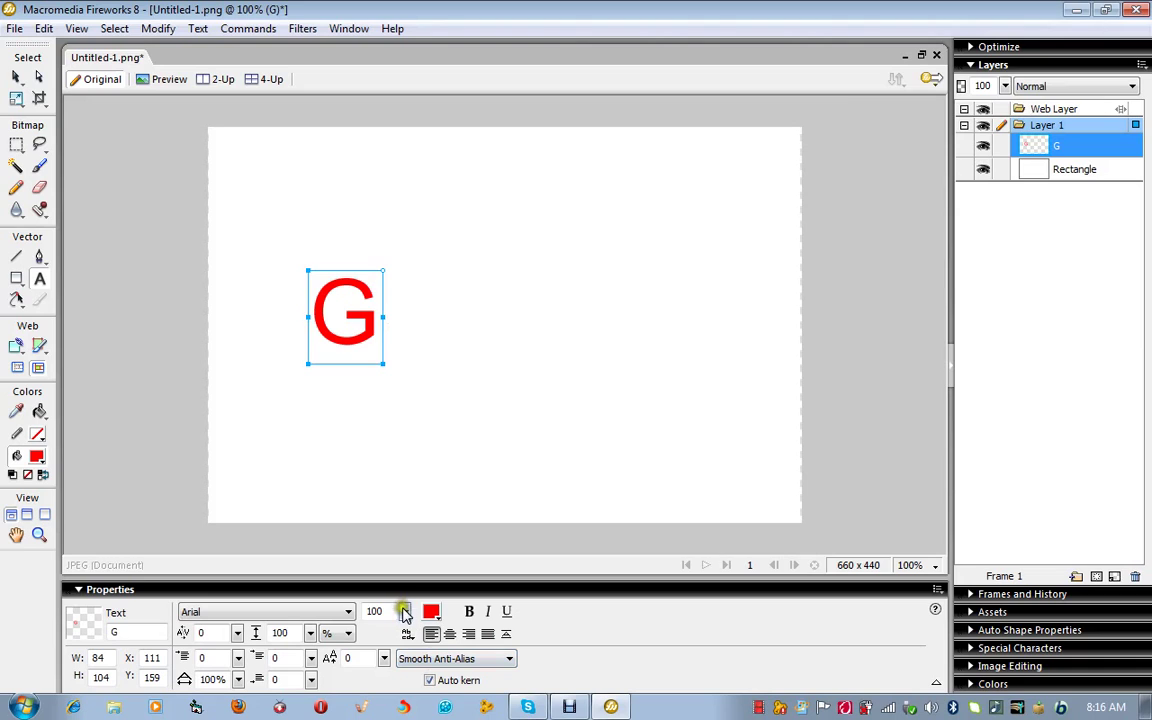
pyautogui.moveTo(404, 611); pyautogui.dragTo(402, 600)
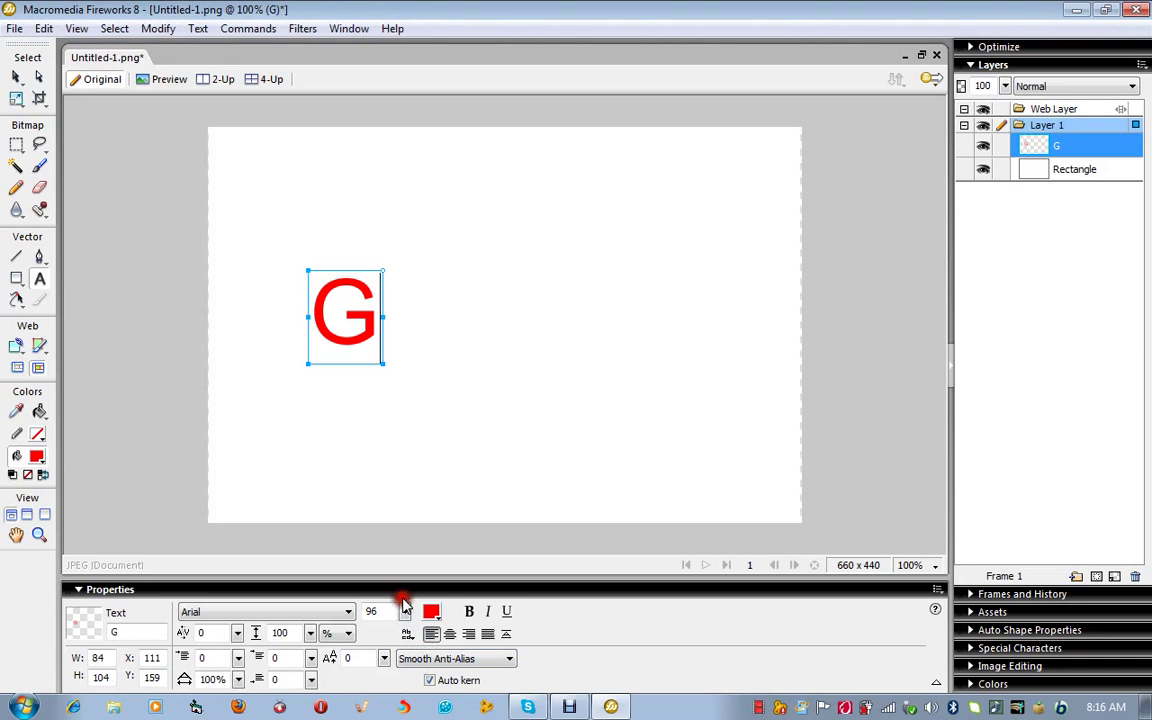
pyautogui.click(404, 609)
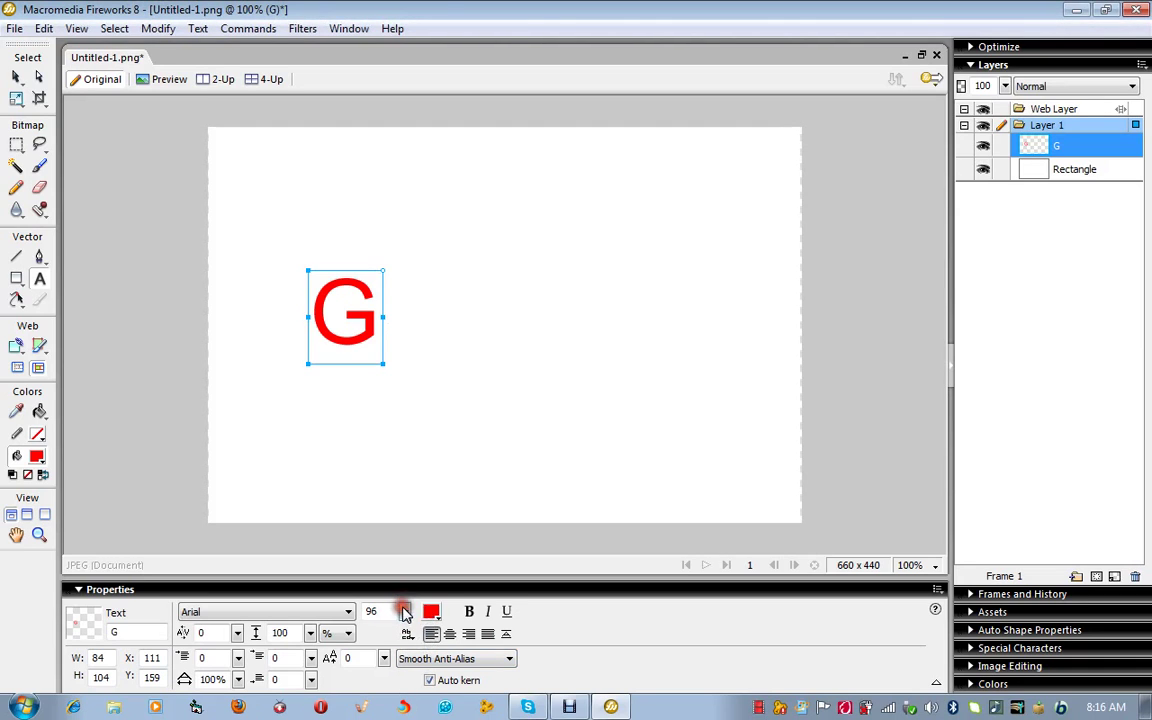
pyautogui.click(405, 612)
pyautogui.moveTo(382, 616); pyautogui.dragTo(347, 617)
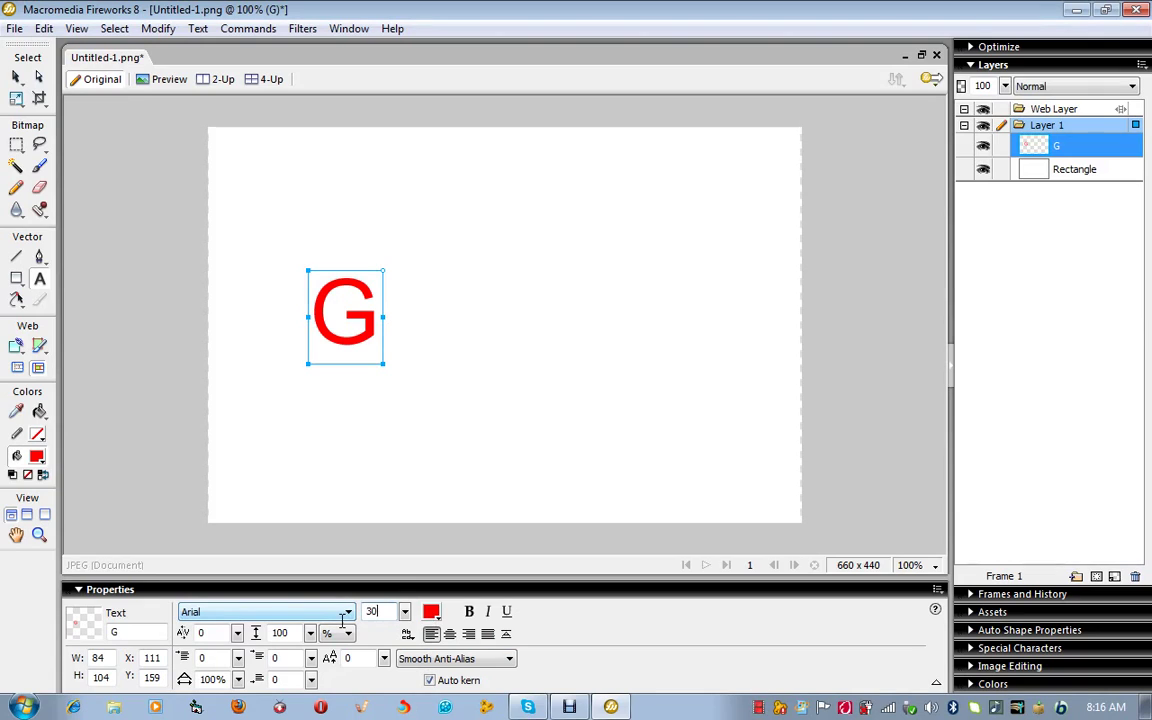
pyautogui.write('100')
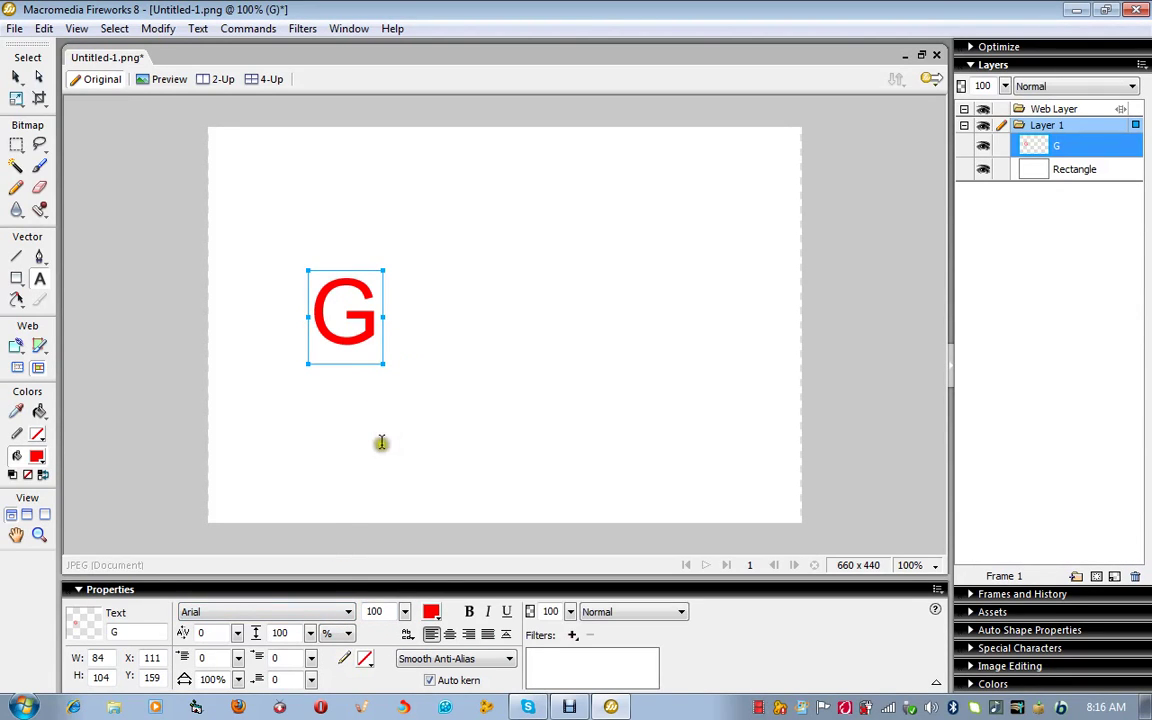
# Add a separate lowercase "g" just to the right of the large G and make it bold.
pyautogui.click(392, 325)
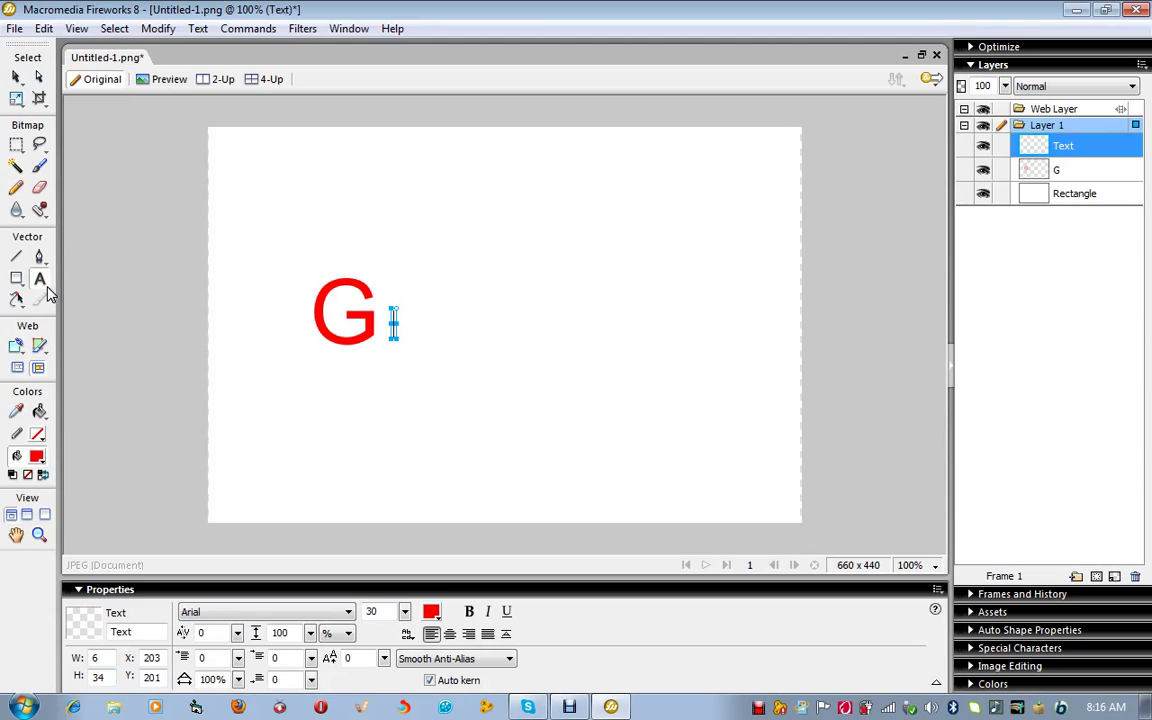
pyautogui.write('g')
pyautogui.click(470, 612)
pyautogui.moveTo(427, 349); pyautogui.dragTo(398, 325)
pyautogui.click(470, 612)
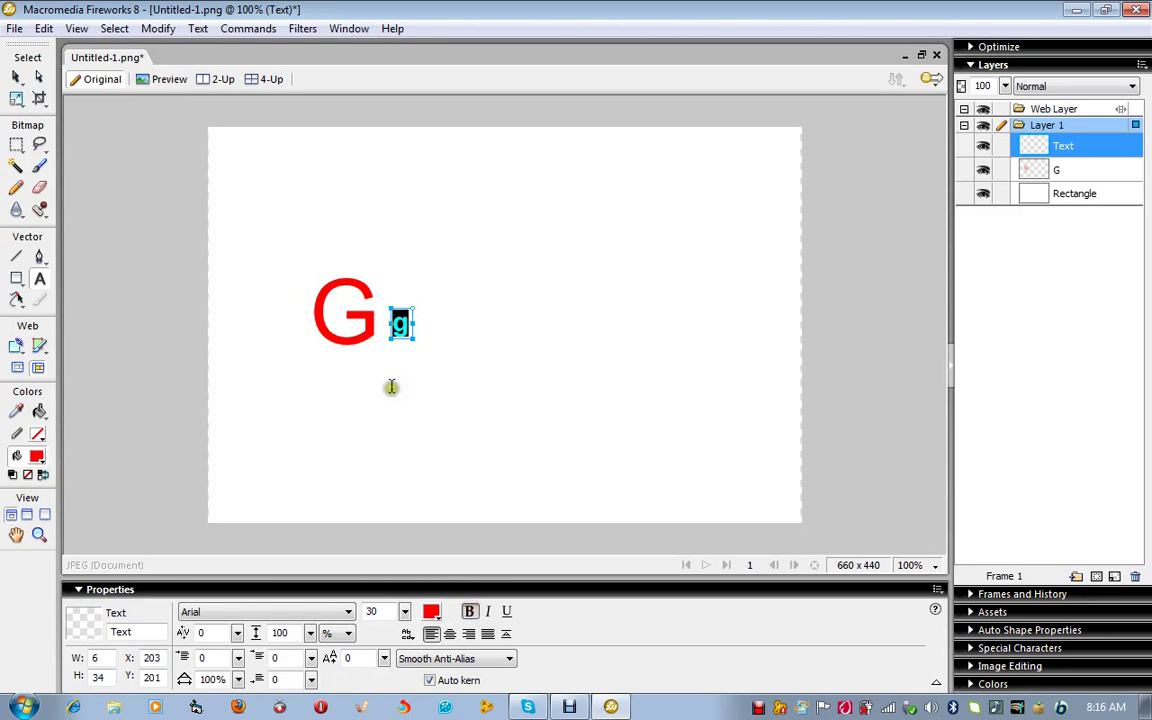
# Make the large letter G bold.
pyautogui.click(338, 328)
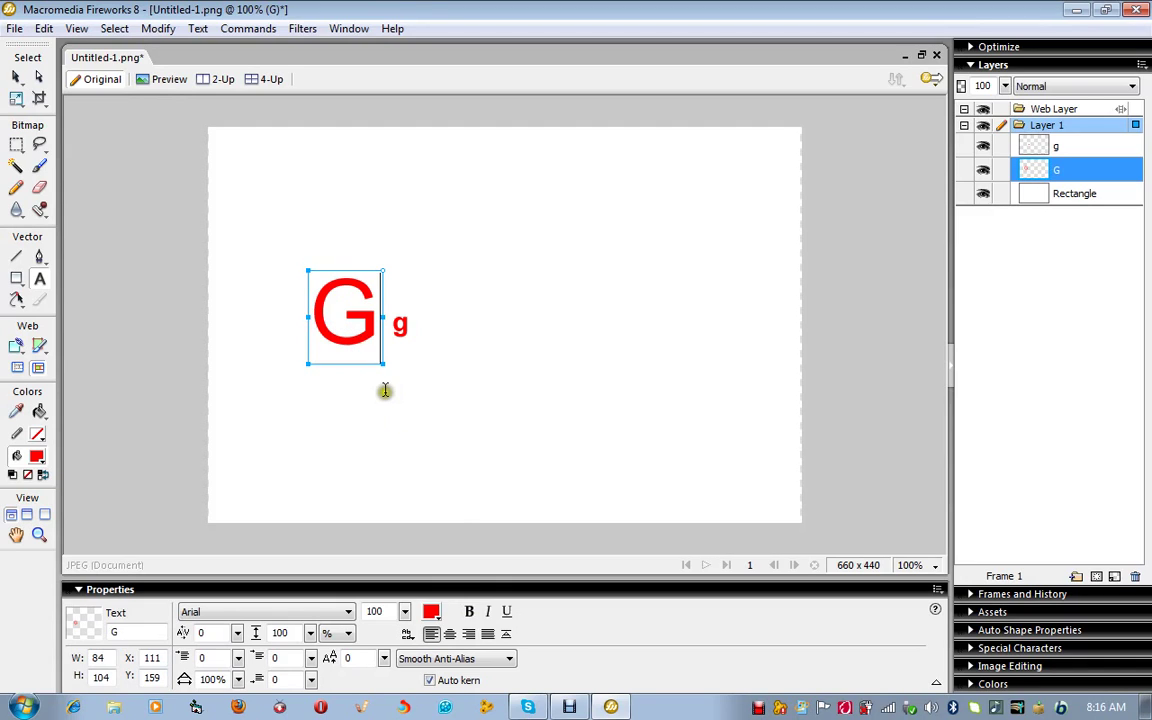
pyautogui.doubleClick(380, 330)
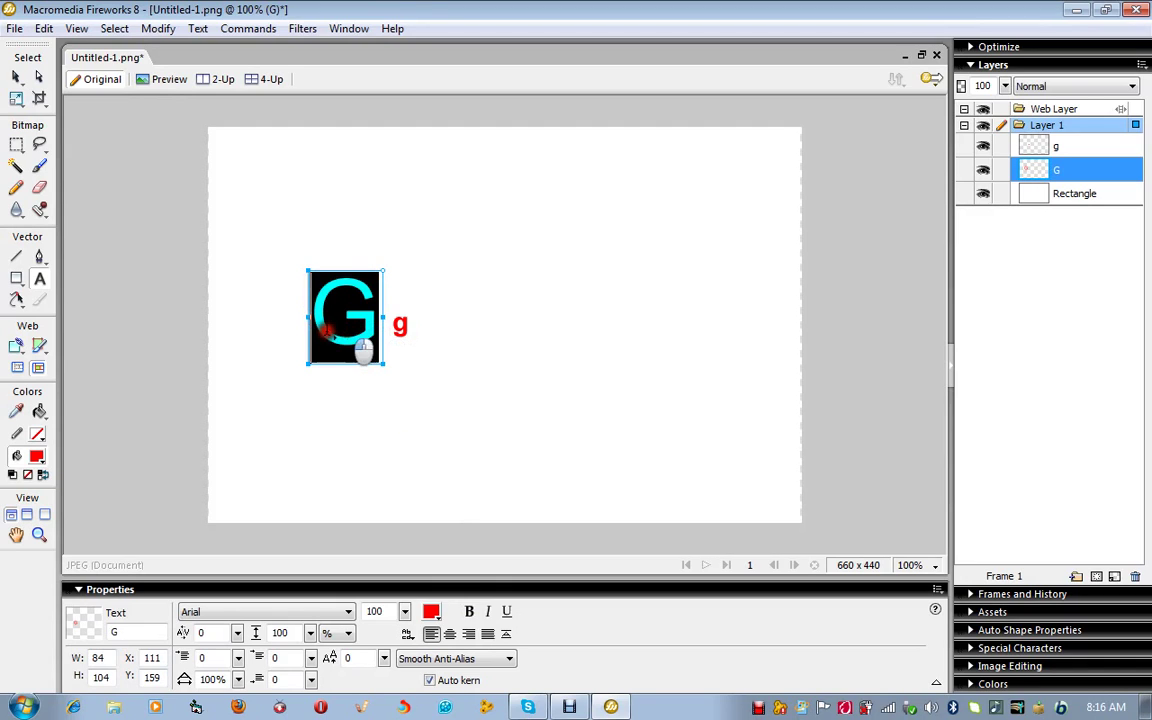
pyautogui.click(467, 612)
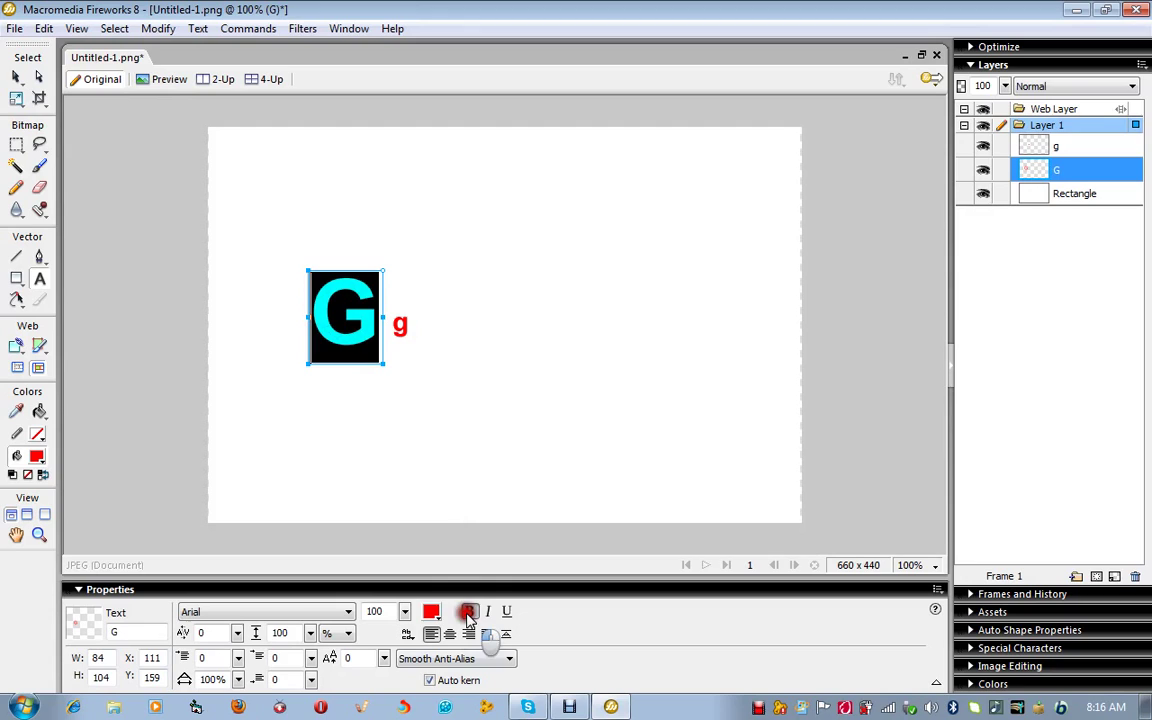
pyautogui.click(473, 483)
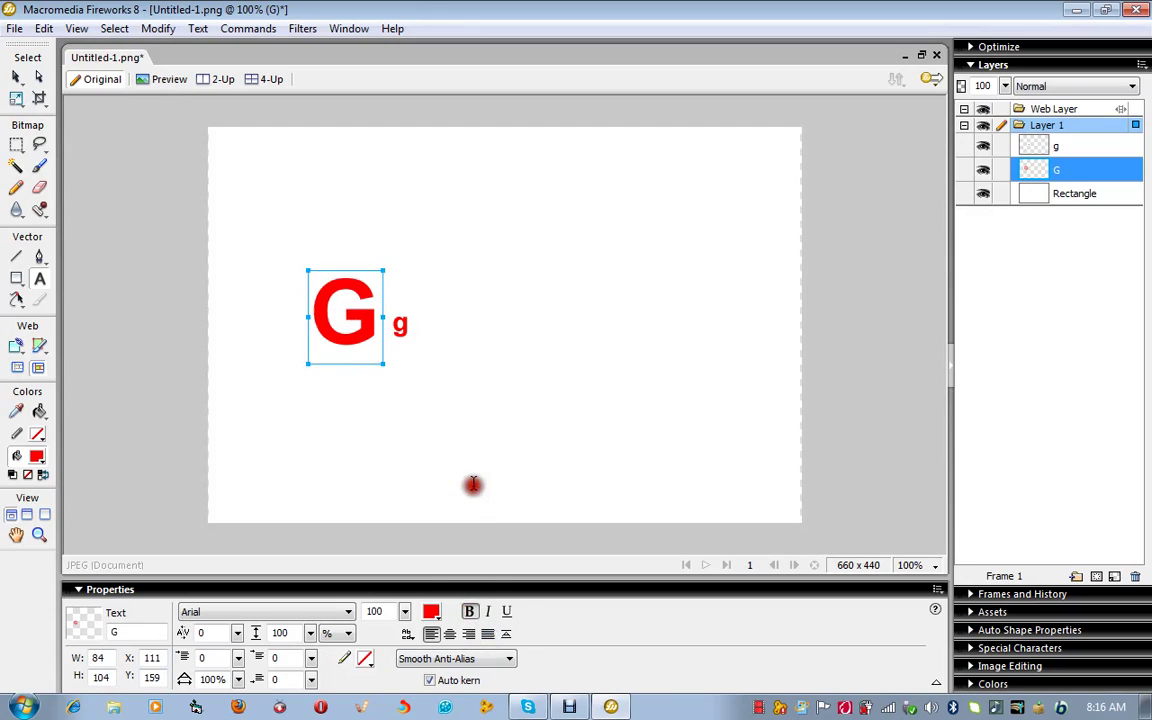
# Set the text size of the lowercase "g" to 100.
pyautogui.click(402, 326)
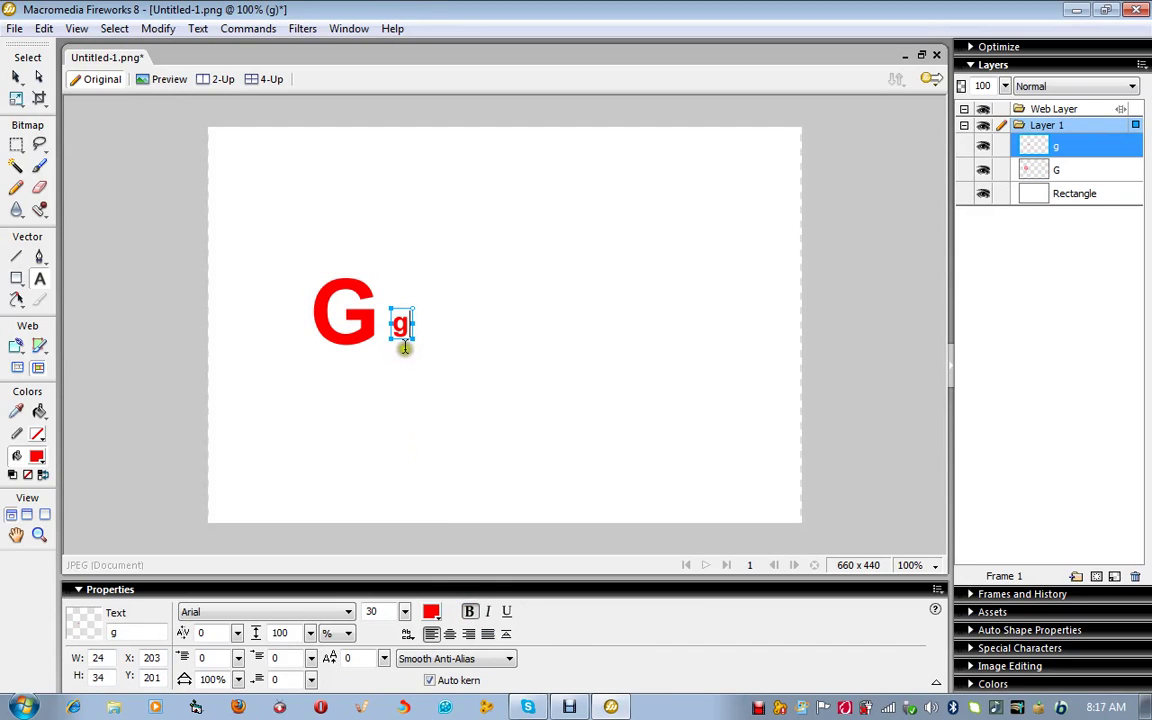
pyautogui.doubleClick(402, 325)
pyautogui.click(380, 611)
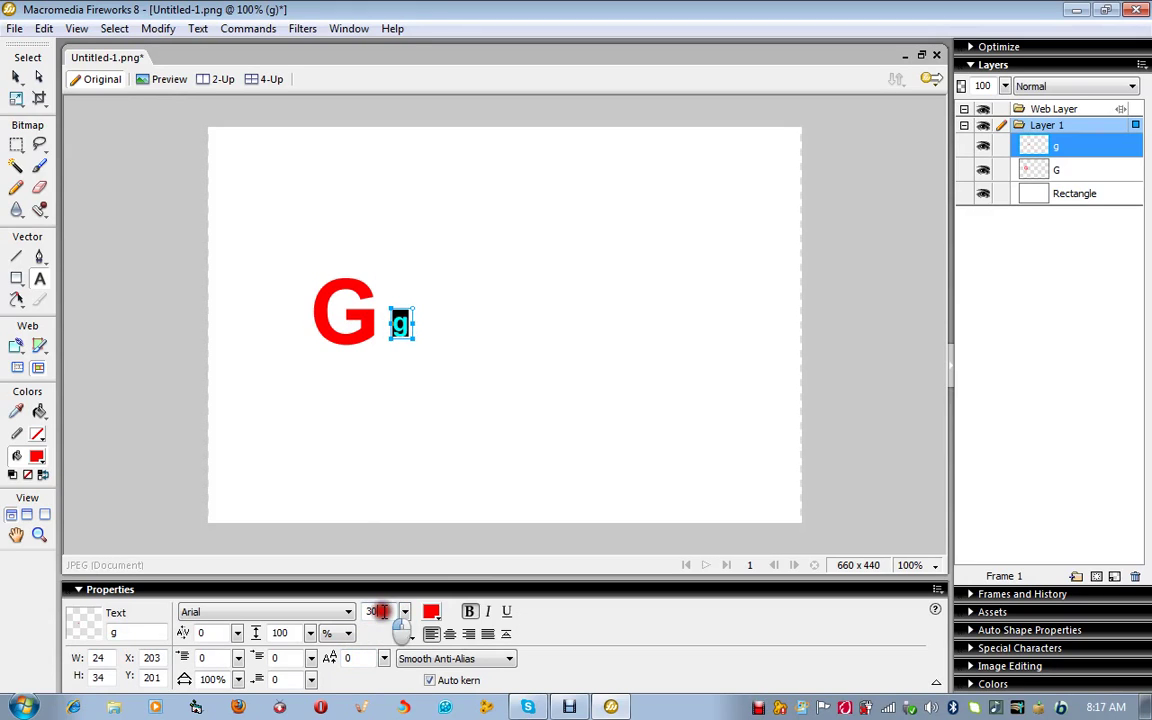
pyautogui.press('BackSpace')
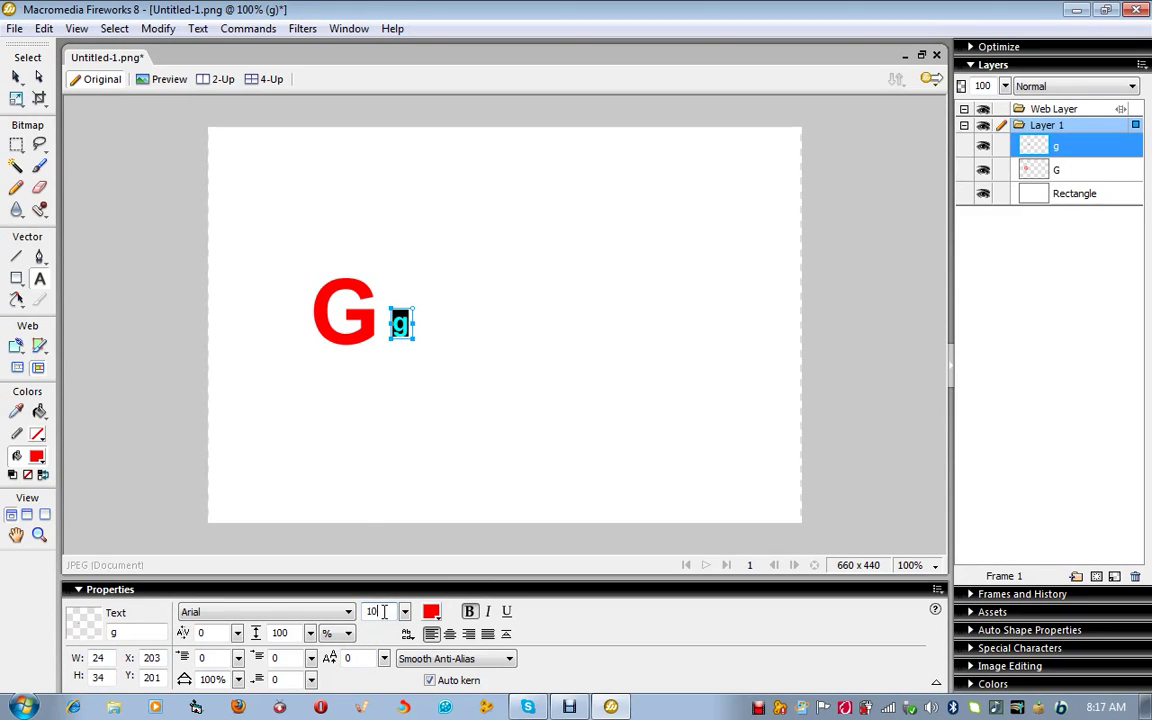
pyautogui.press('Return')
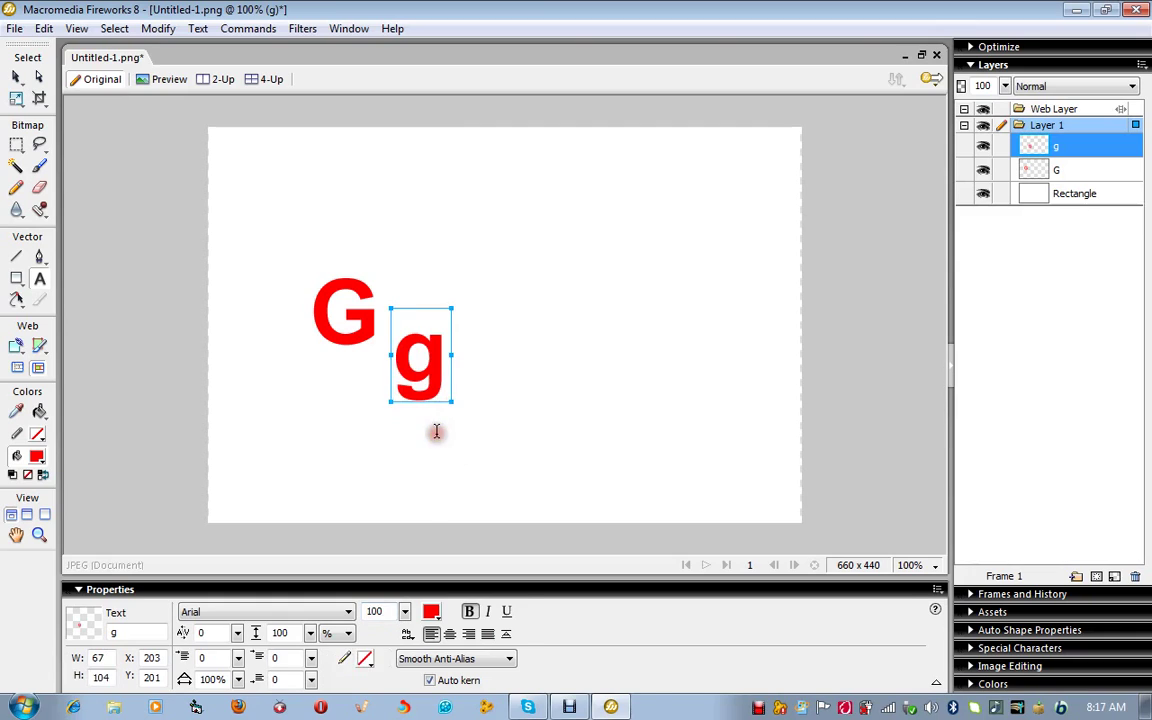
# Place the text cursor between the large G and the g and set the text size to 30 for new text.
pyautogui.click(421, 532)
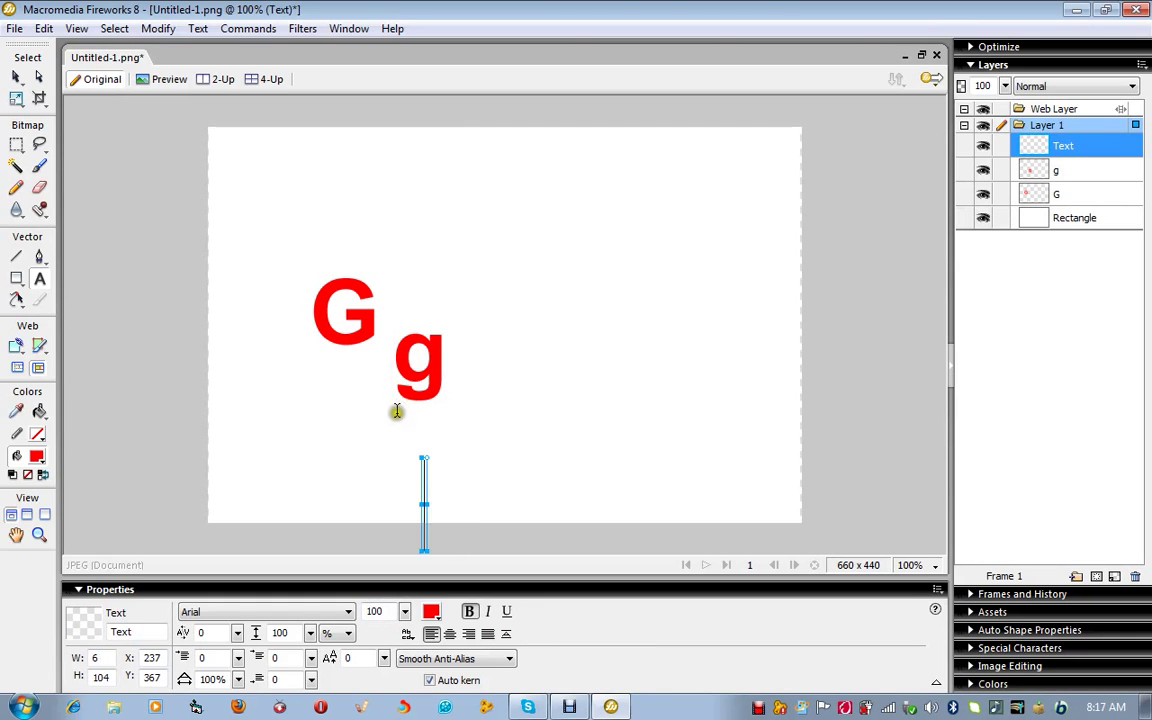
pyautogui.click(381, 329)
pyautogui.click(381, 331)
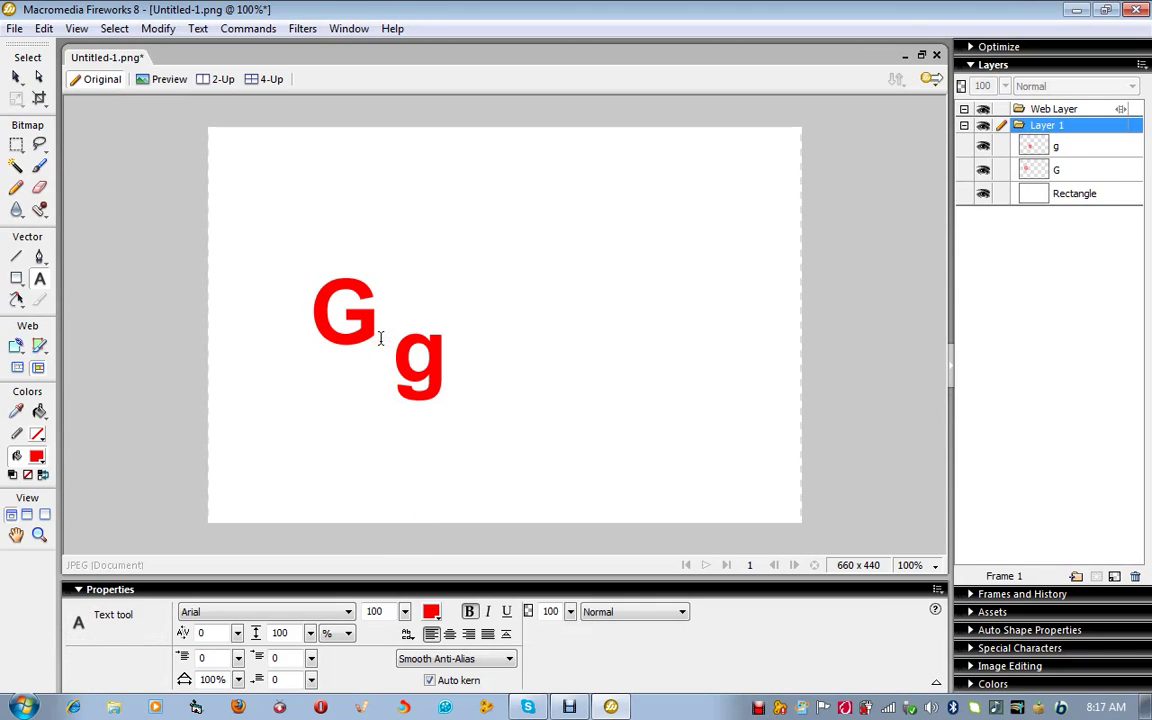
pyautogui.click(380, 334)
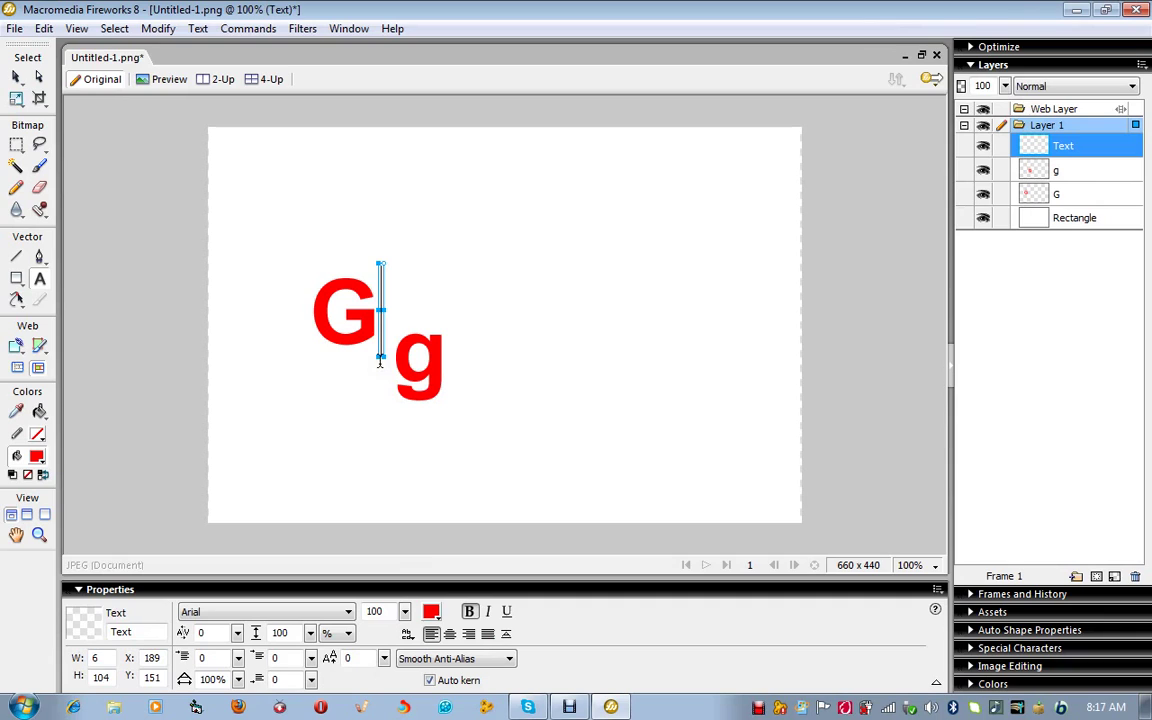
pyautogui.click(389, 612)
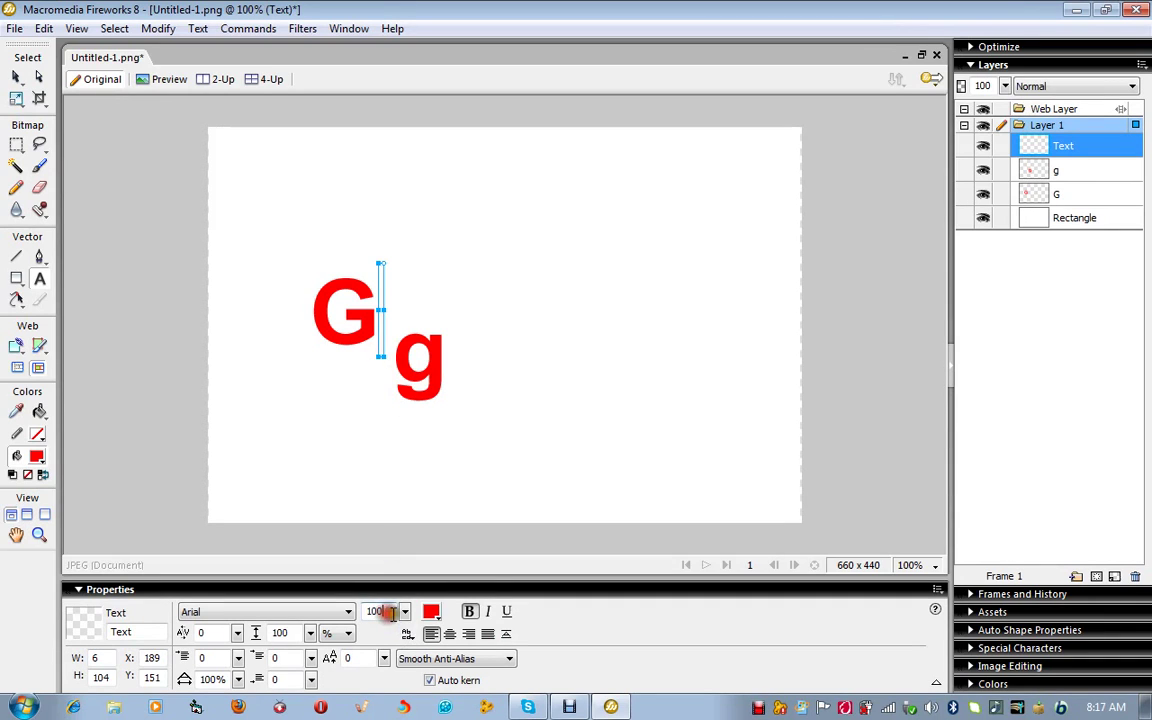
pyautogui.moveTo(404, 611); pyautogui.dragTo(404, 607)
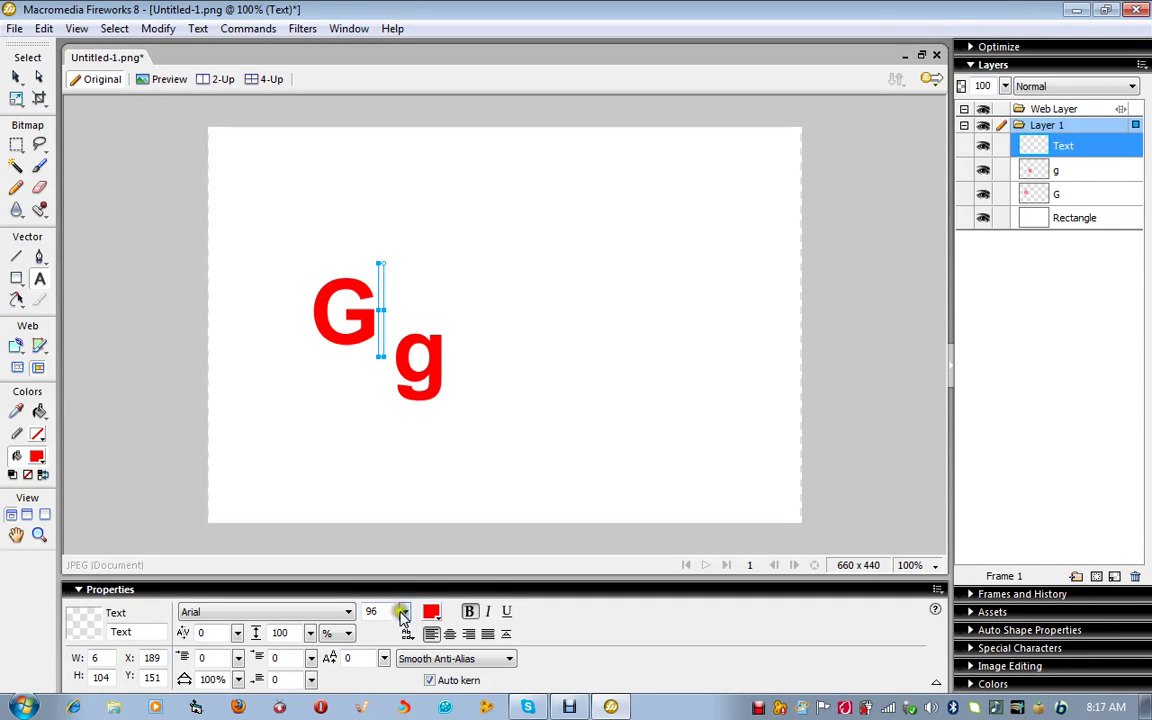
pyautogui.moveTo(385, 607); pyautogui.dragTo(350, 620)
pyautogui.click(407, 466)
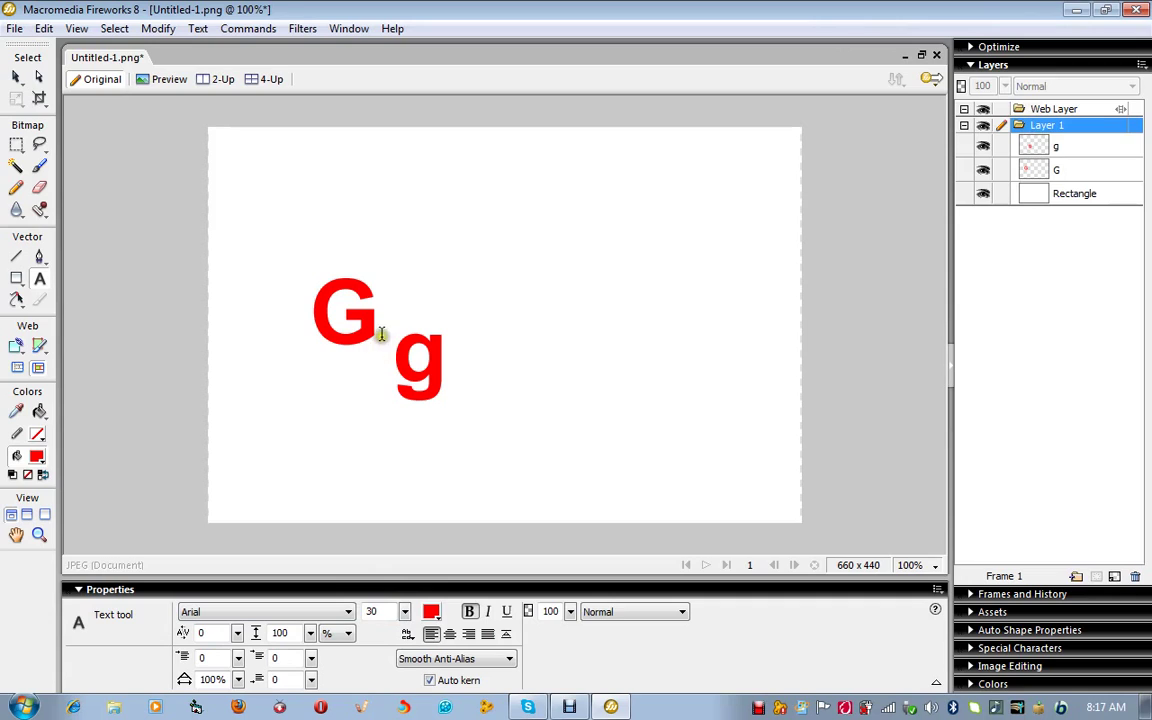
# Add a bold red "oo" just after the large G, above the g.
pyautogui.click(382, 328)
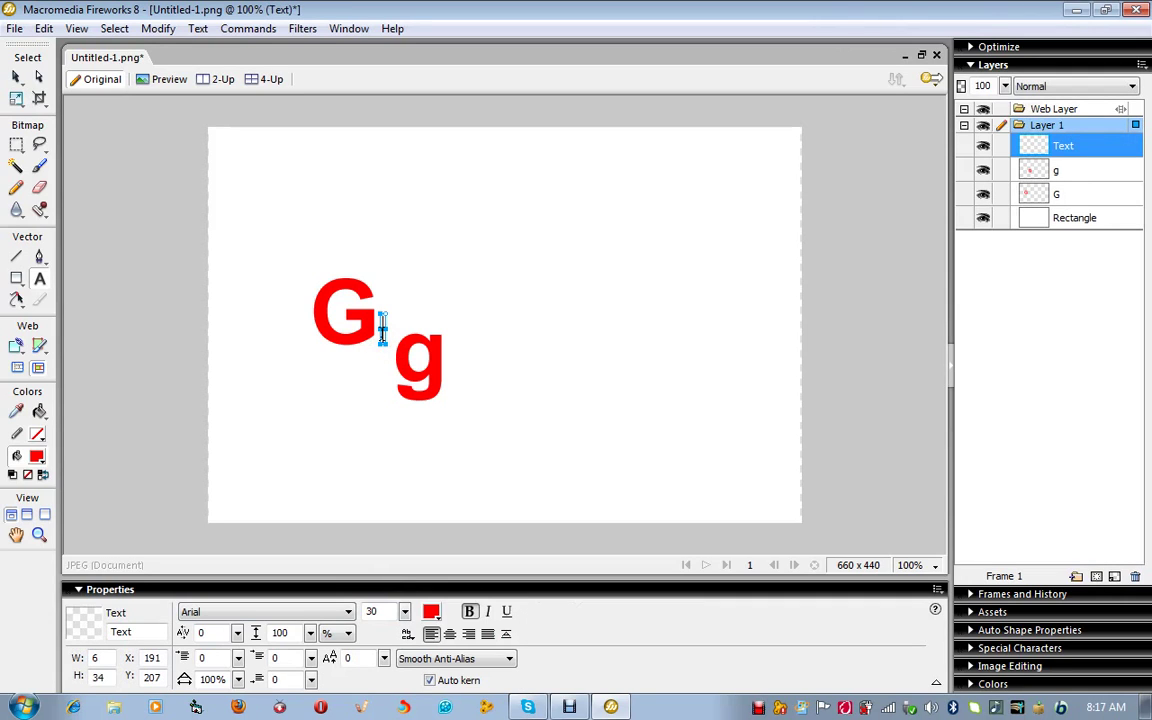
pyautogui.write('oo')
pyautogui.click(477, 367)
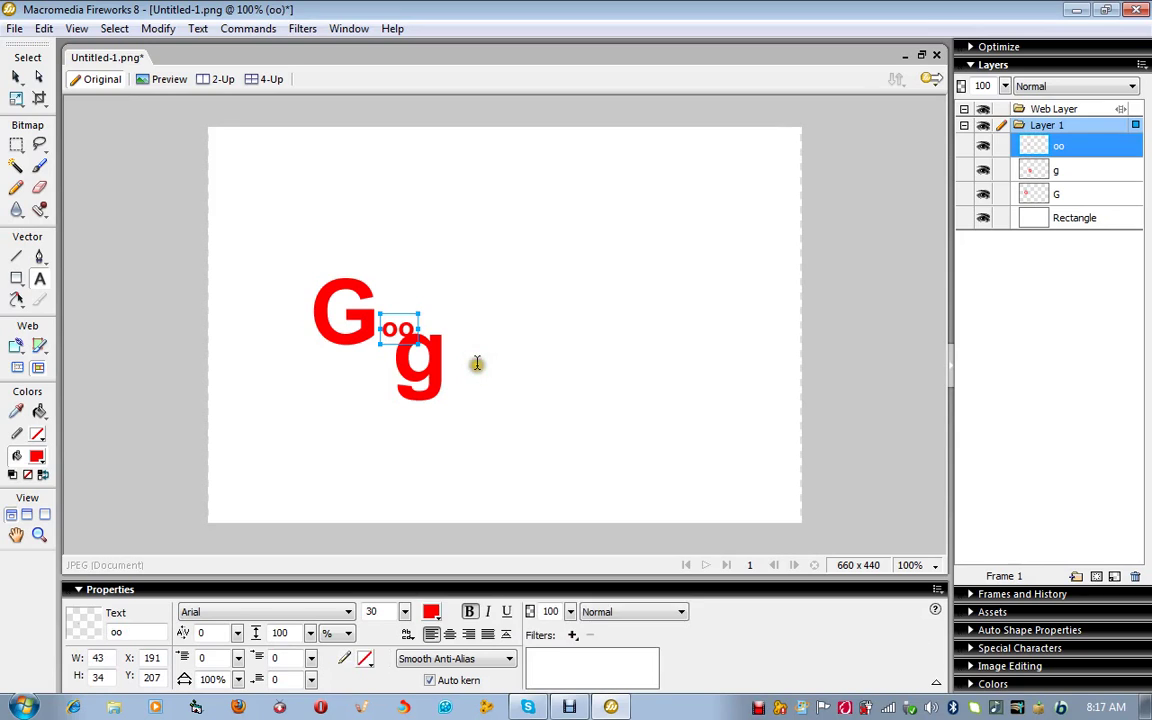
# Add a bold capital "L" at text size 100 just to the right of the g.
pyautogui.click(485, 328)
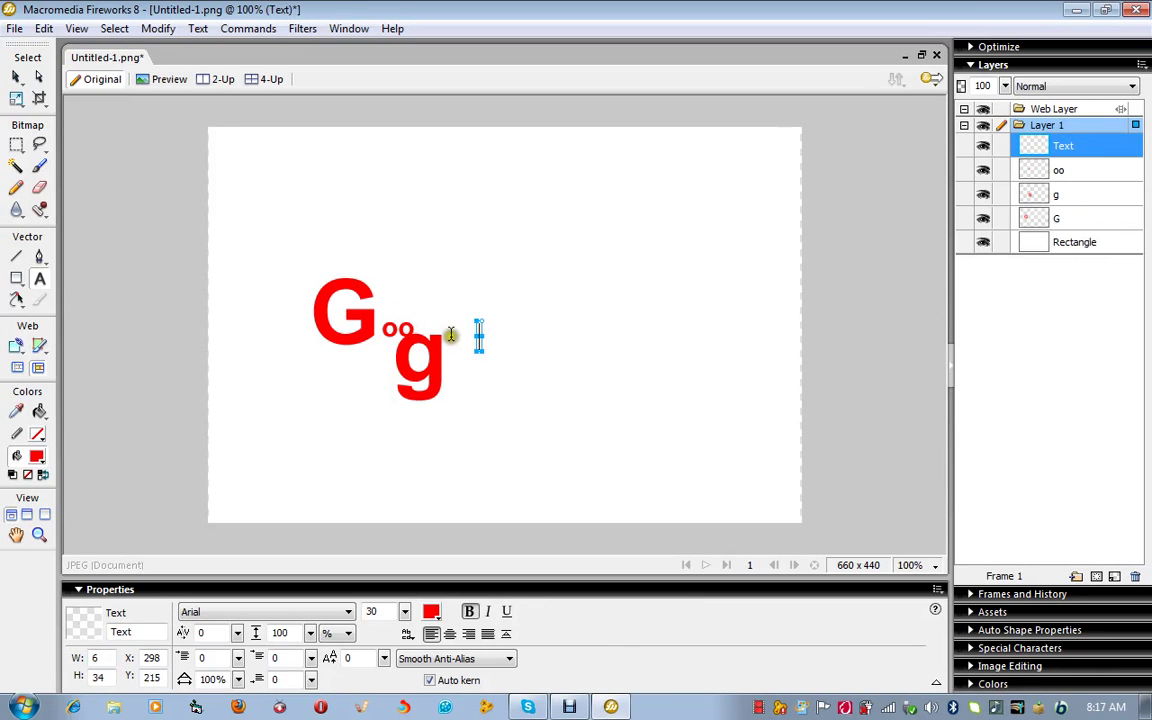
pyautogui.click(451, 336)
pyautogui.click(451, 330)
pyautogui.click(375, 611)
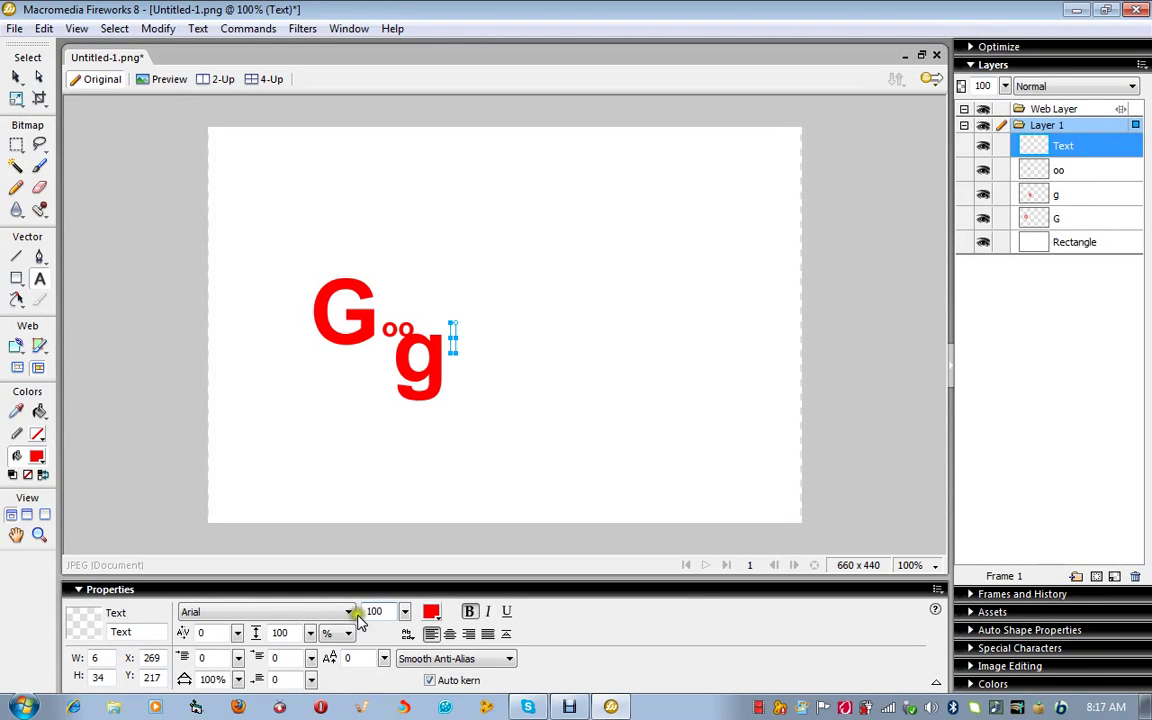
pyautogui.click(506, 444)
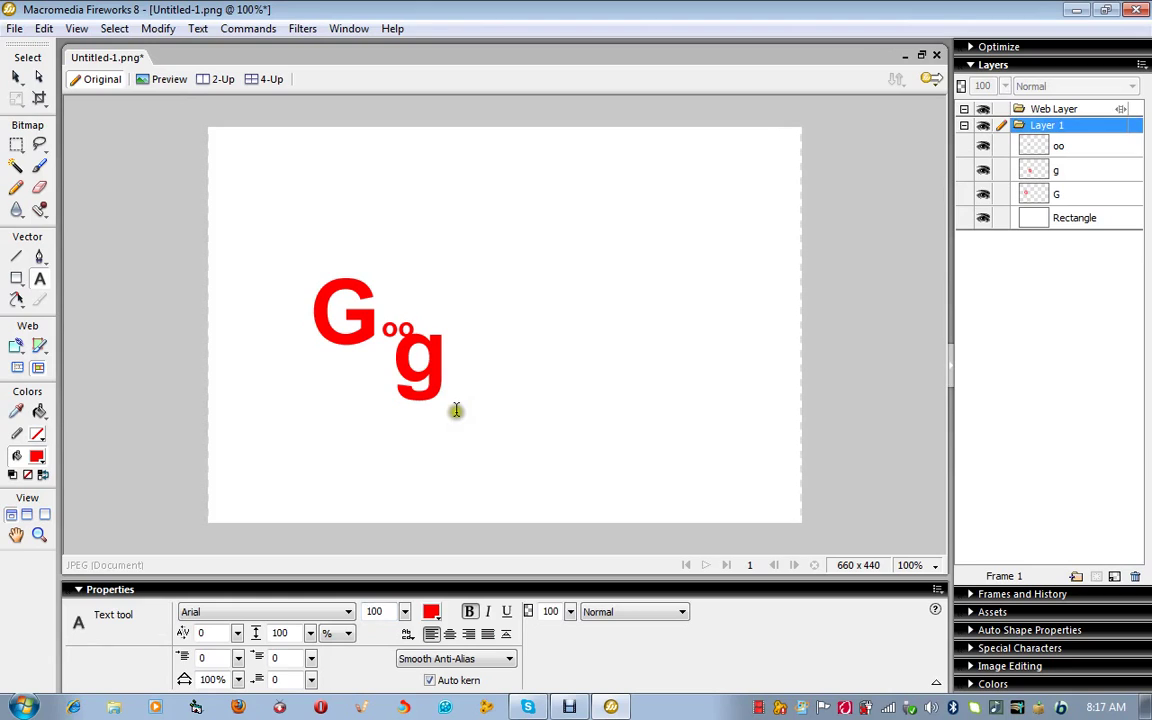
pyautogui.click(457, 366)
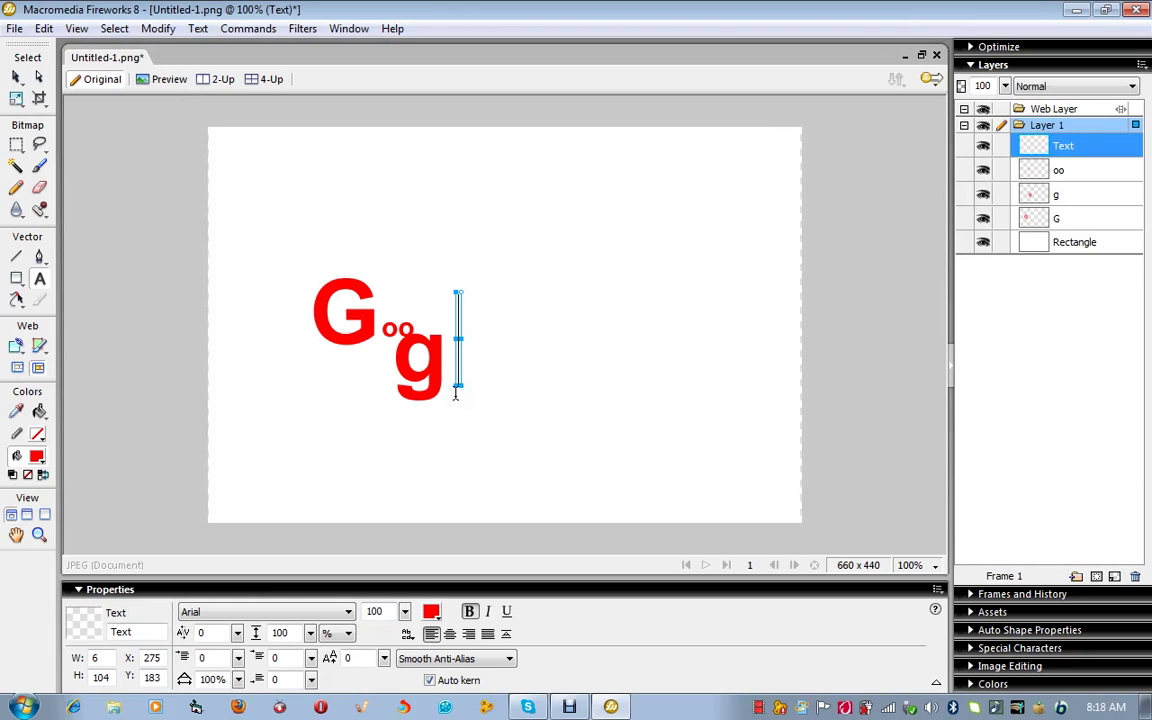
pyautogui.write('L')
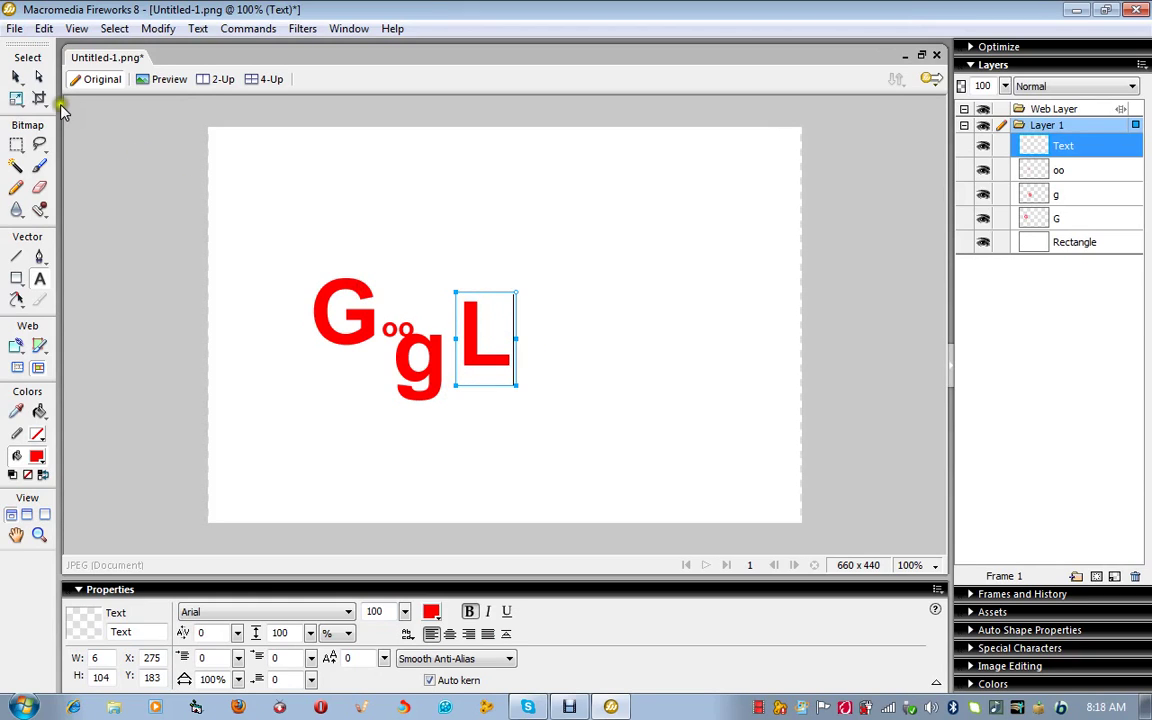
# Move the L left against the g, and nudge the G and g closer to the small "oo".
pyautogui.click(15, 78)
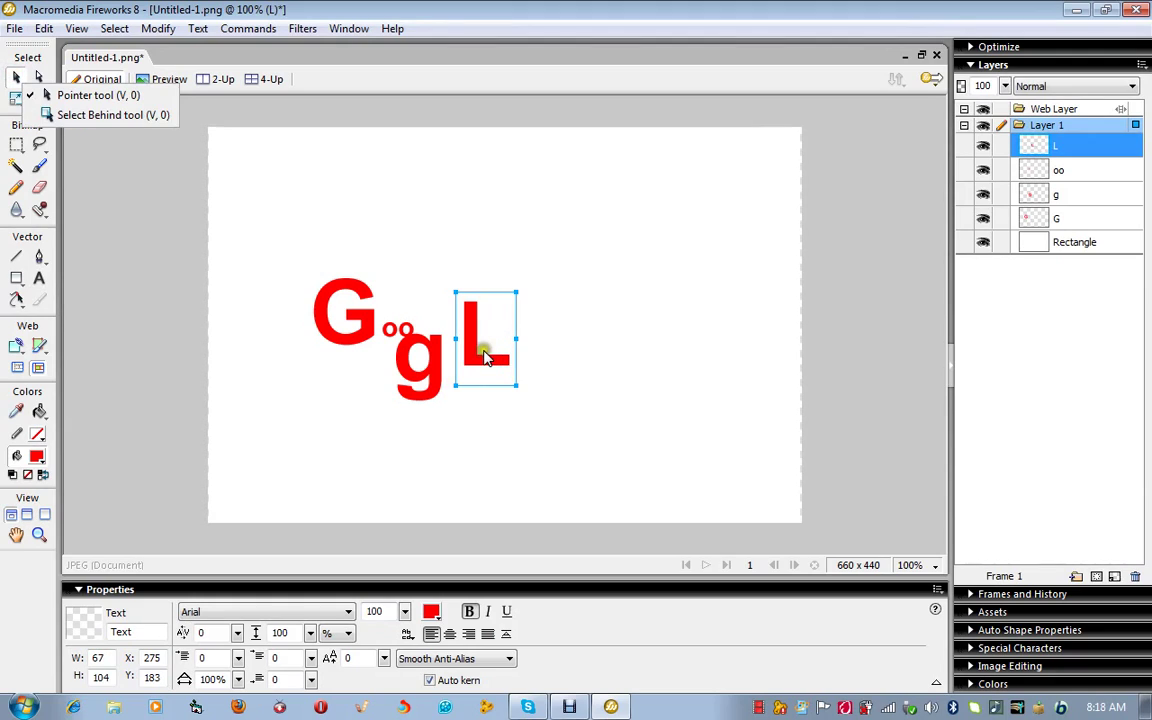
pyautogui.moveTo(477, 358); pyautogui.dragTo(453, 355)
pyautogui.moveTo(364, 332); pyautogui.dragTo(370, 330)
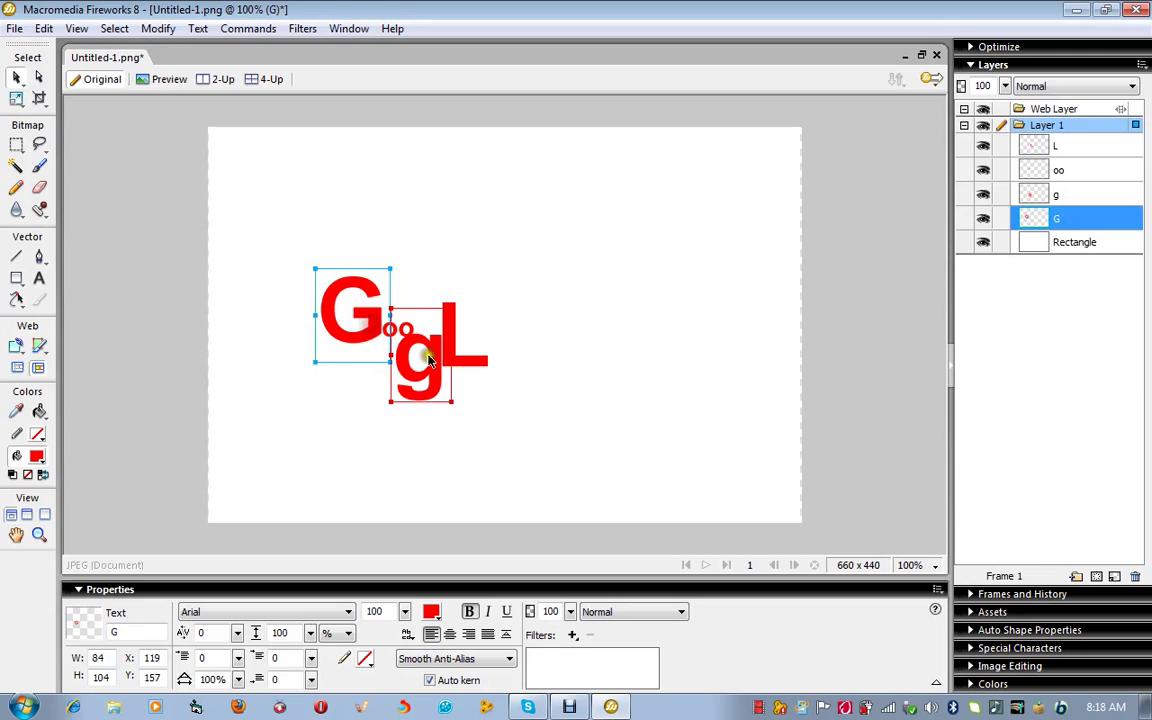
pyautogui.moveTo(420, 366); pyautogui.dragTo(423, 366)
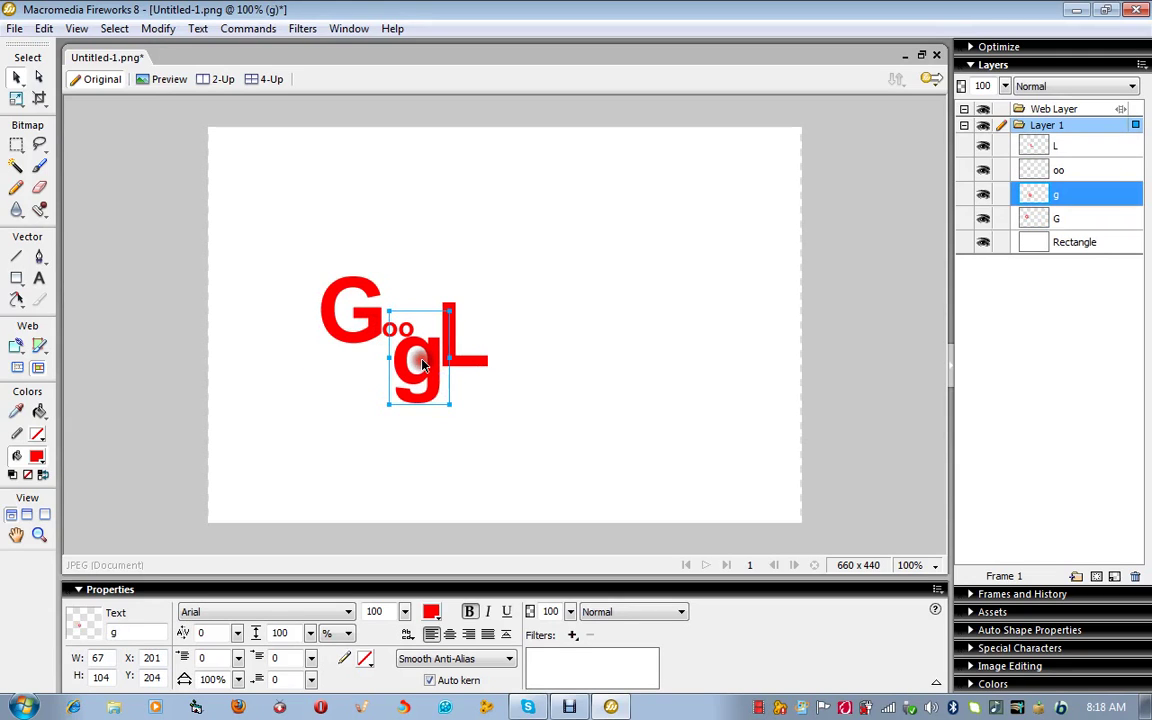
pyautogui.click(536, 363)
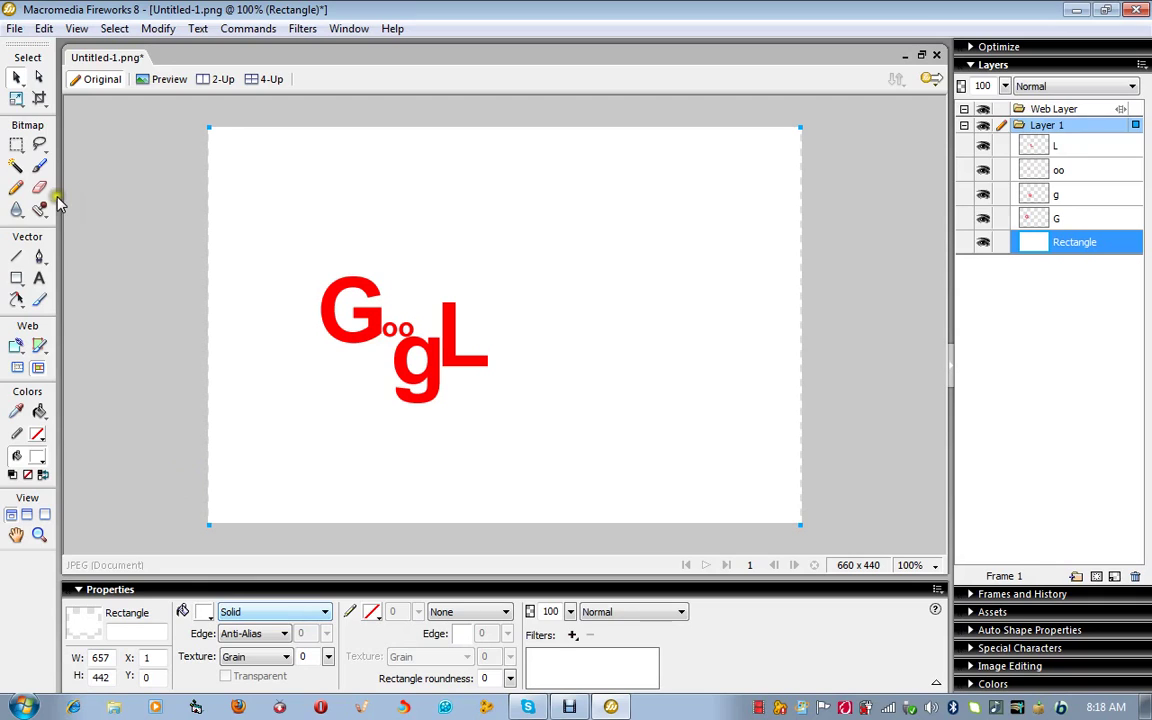
# Add a separate bold lowercase "e" at text size 100 just to the right of the L.
pyautogui.click(38, 280)
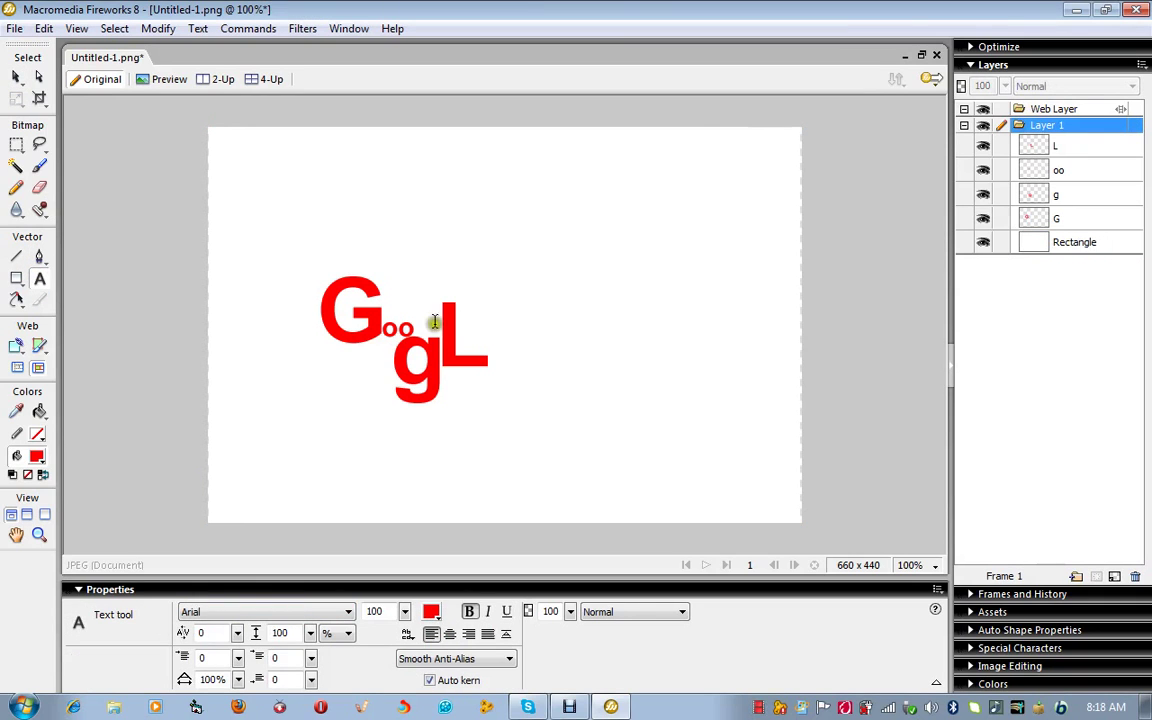
pyautogui.click(501, 360)
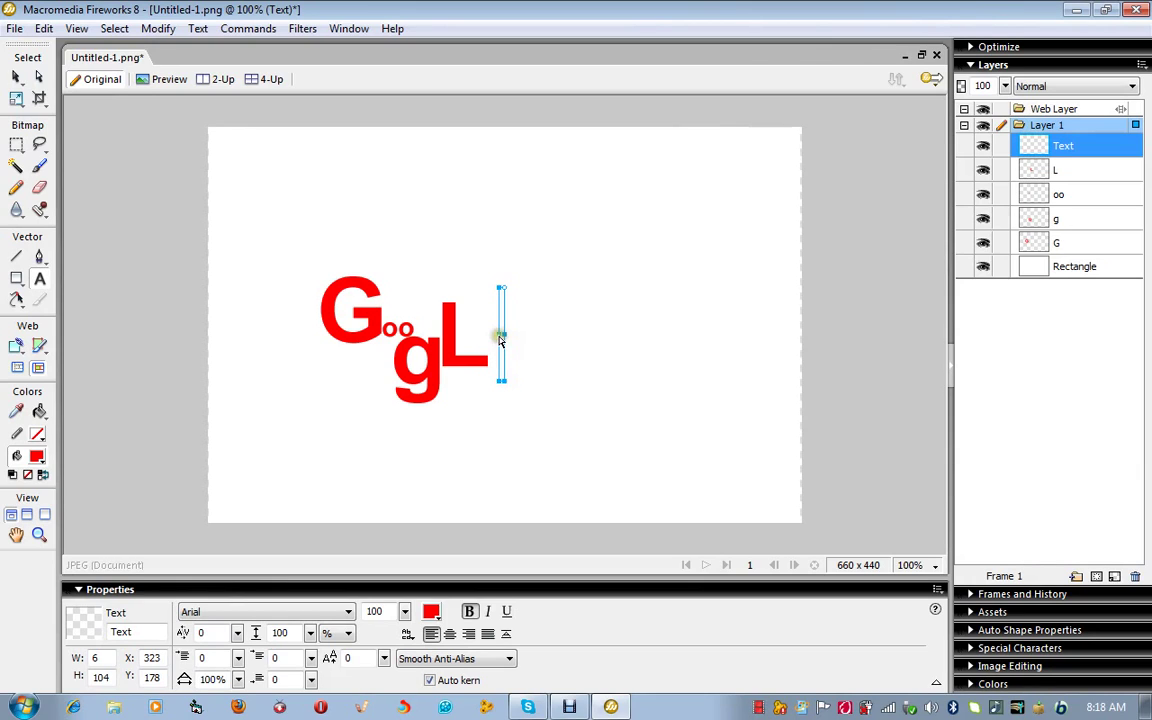
pyautogui.moveTo(498, 338); pyautogui.dragTo(492, 334)
pyautogui.write('E')
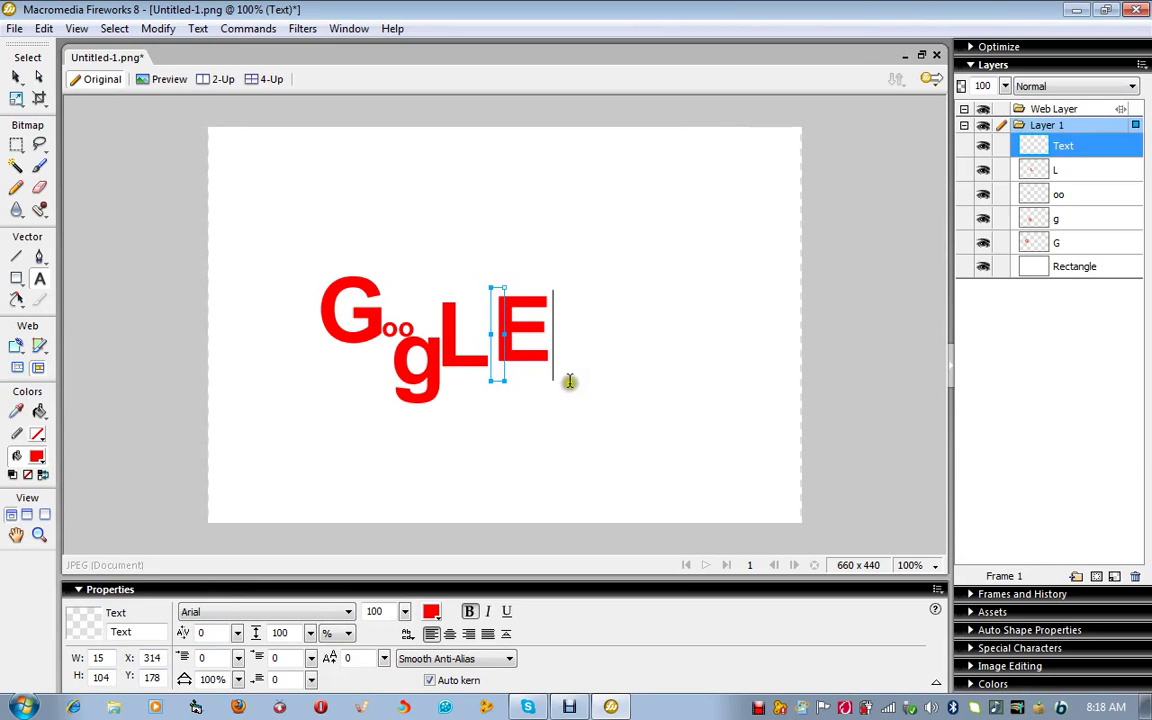
pyautogui.press('BackSpace')
pyautogui.write('e')
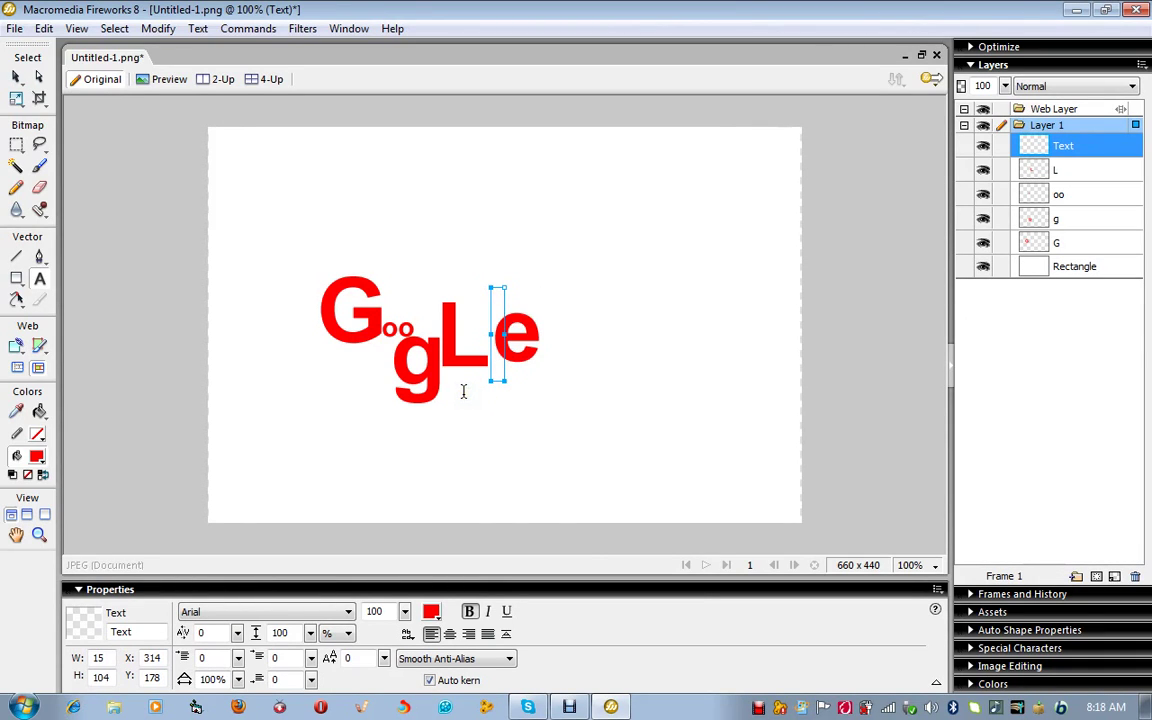
pyautogui.click(522, 347)
pyautogui.press('Escape')
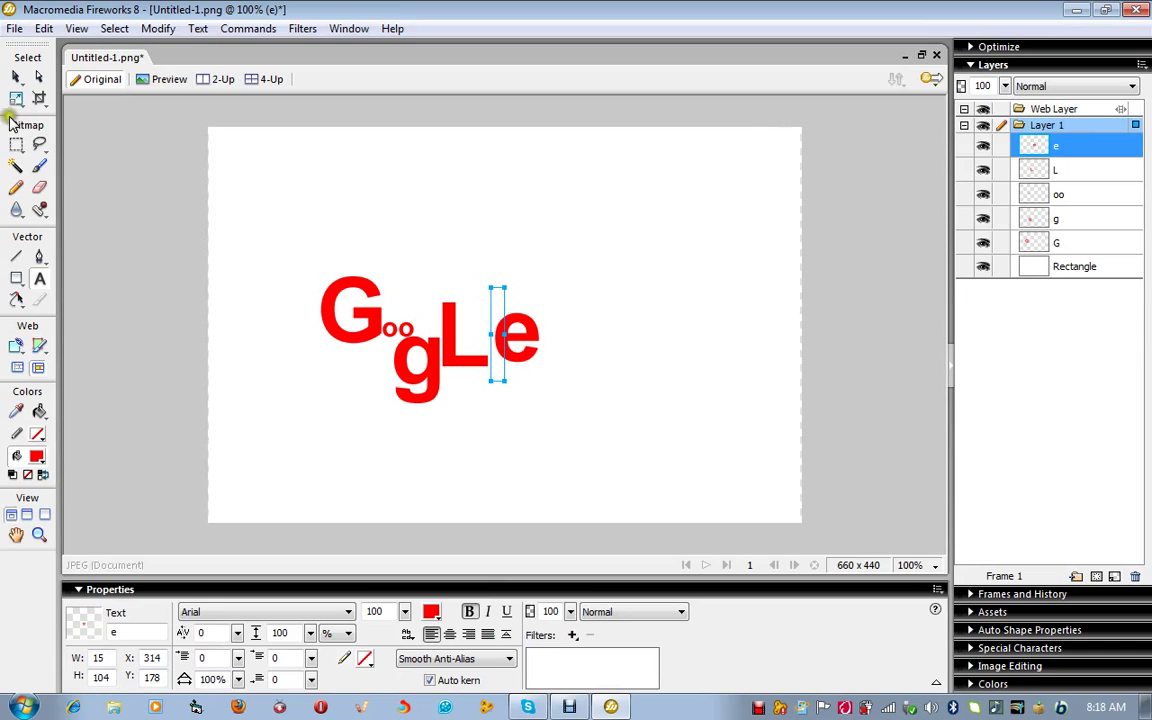
# Move the "e" left and slightly up so it sits on the foot of the L.
pyautogui.click(17, 77)
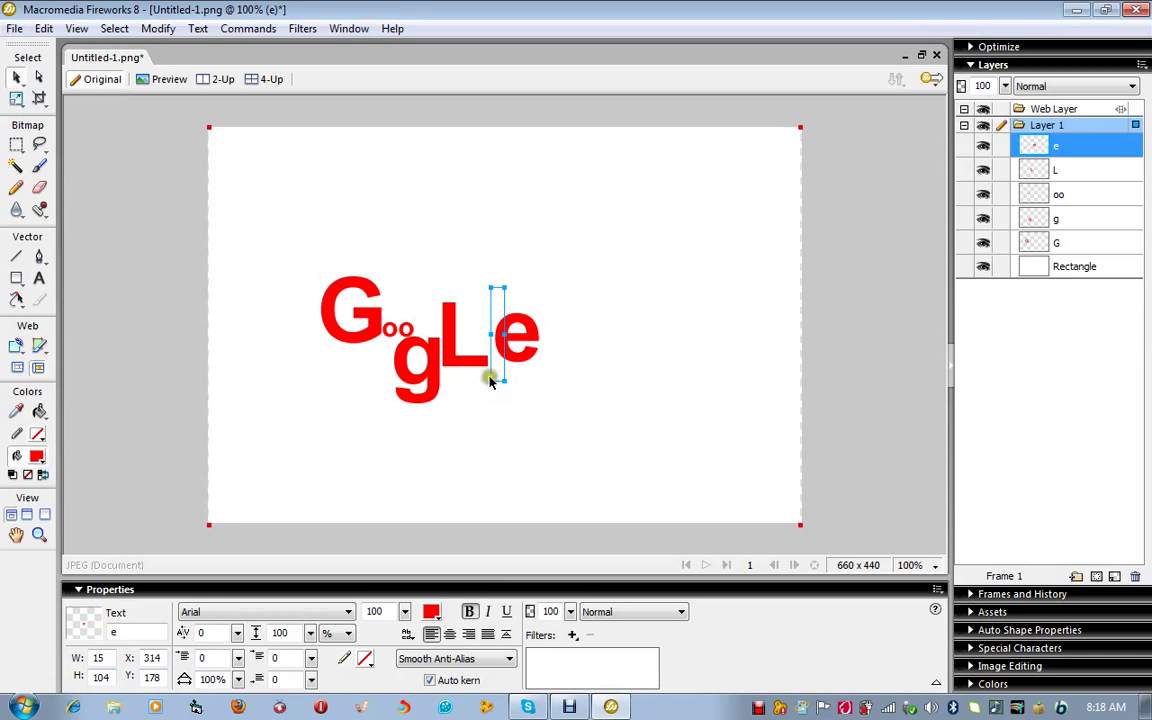
pyautogui.moveTo(503, 343); pyautogui.dragTo(470, 331)
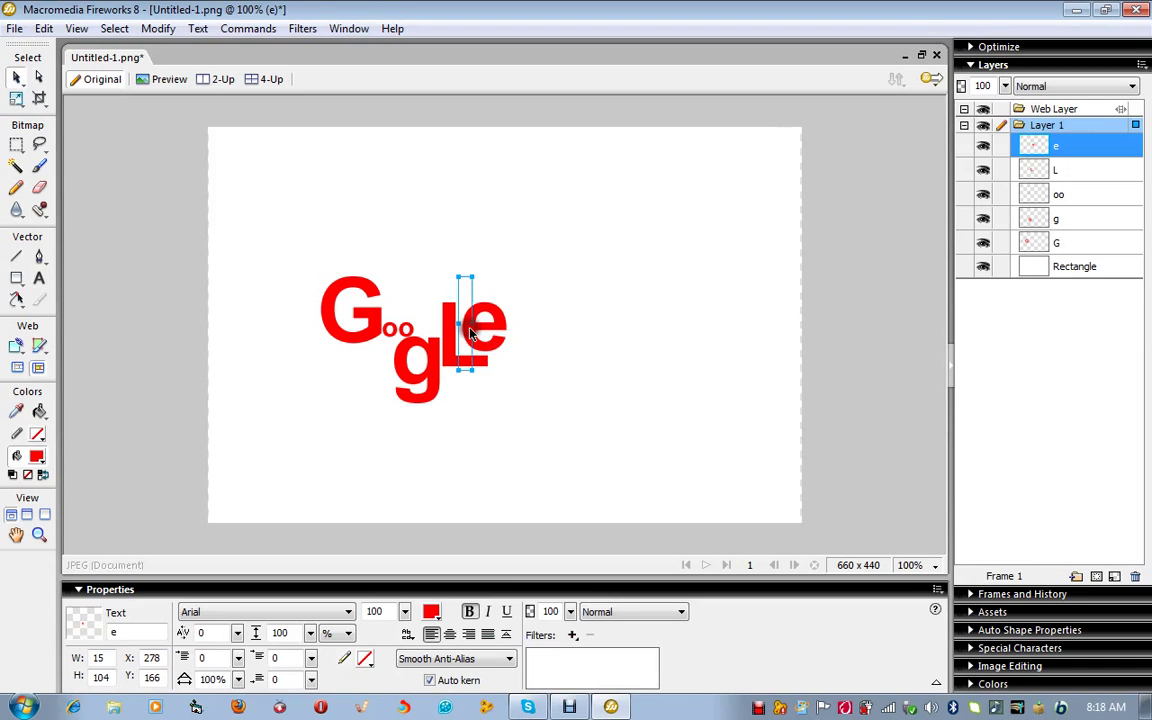
pyautogui.click(576, 368)
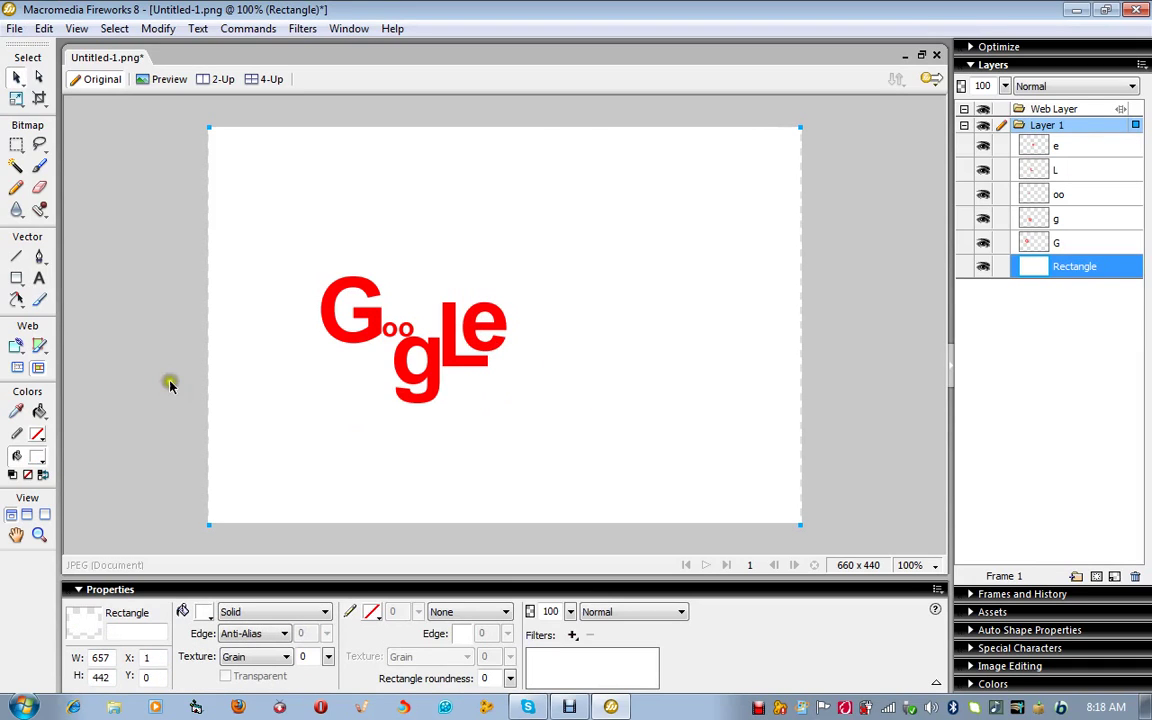
# Try the Reshape Area tool and the Marquee tool on the blank area beside the large G.
pyautogui.click(17, 300)
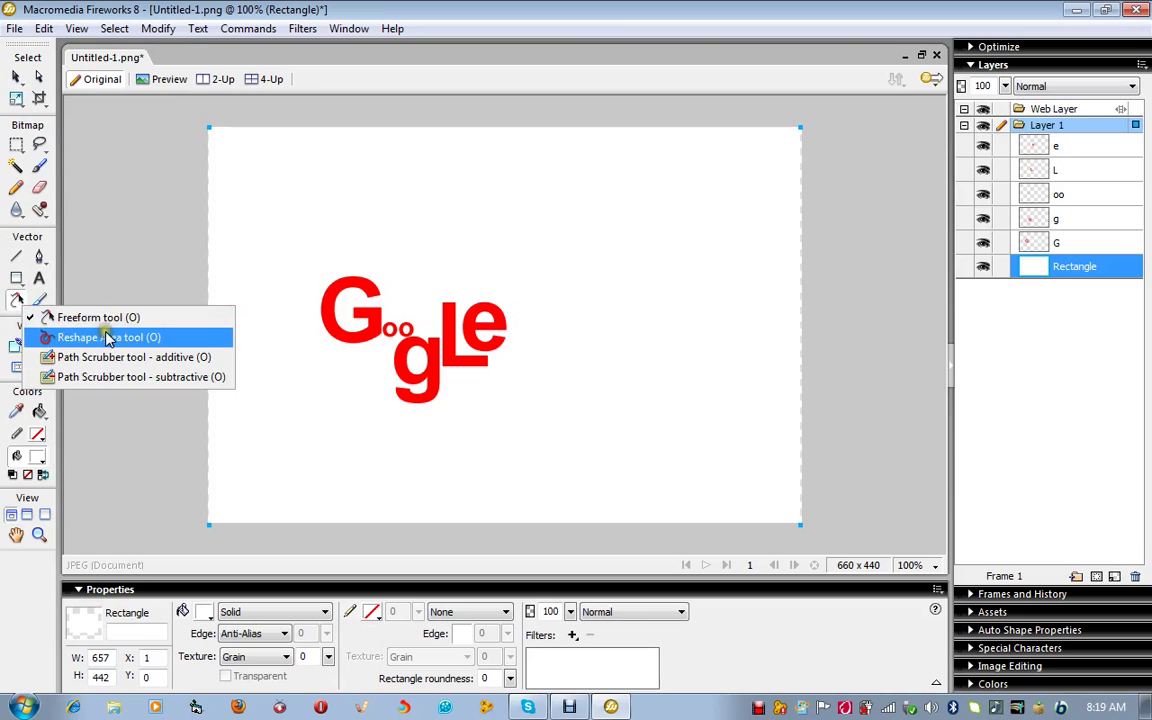
pyautogui.click(107, 338)
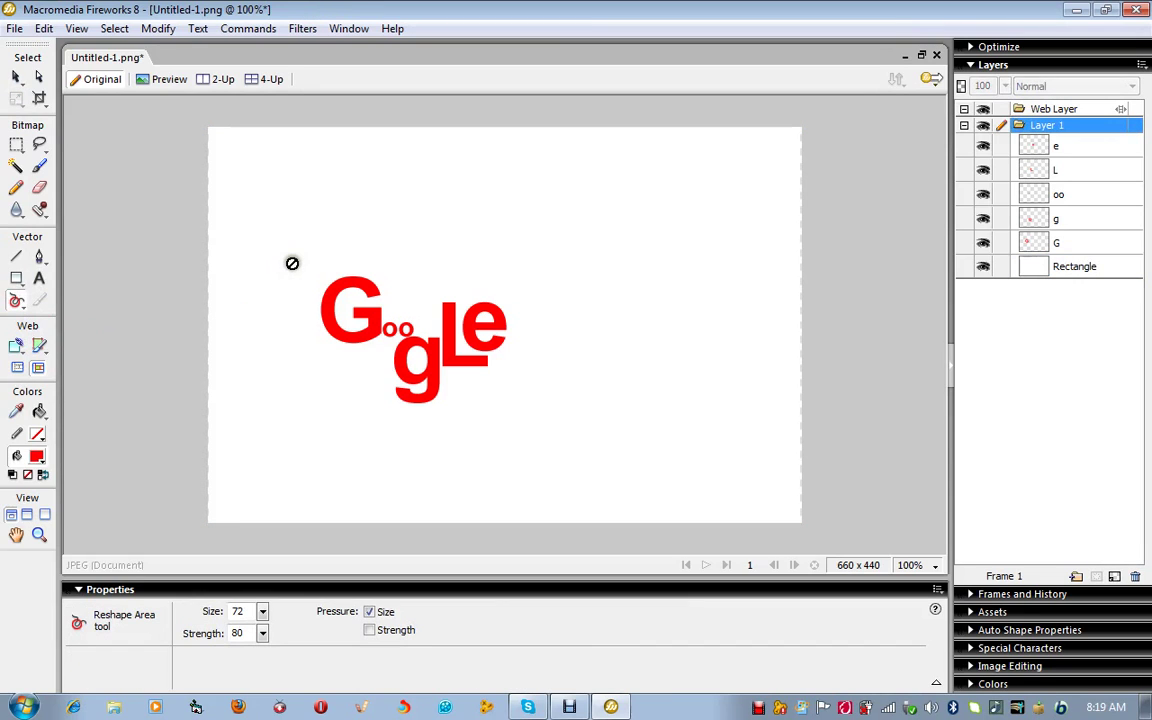
pyautogui.moveTo(292, 261); pyautogui.dragTo(293, 360)
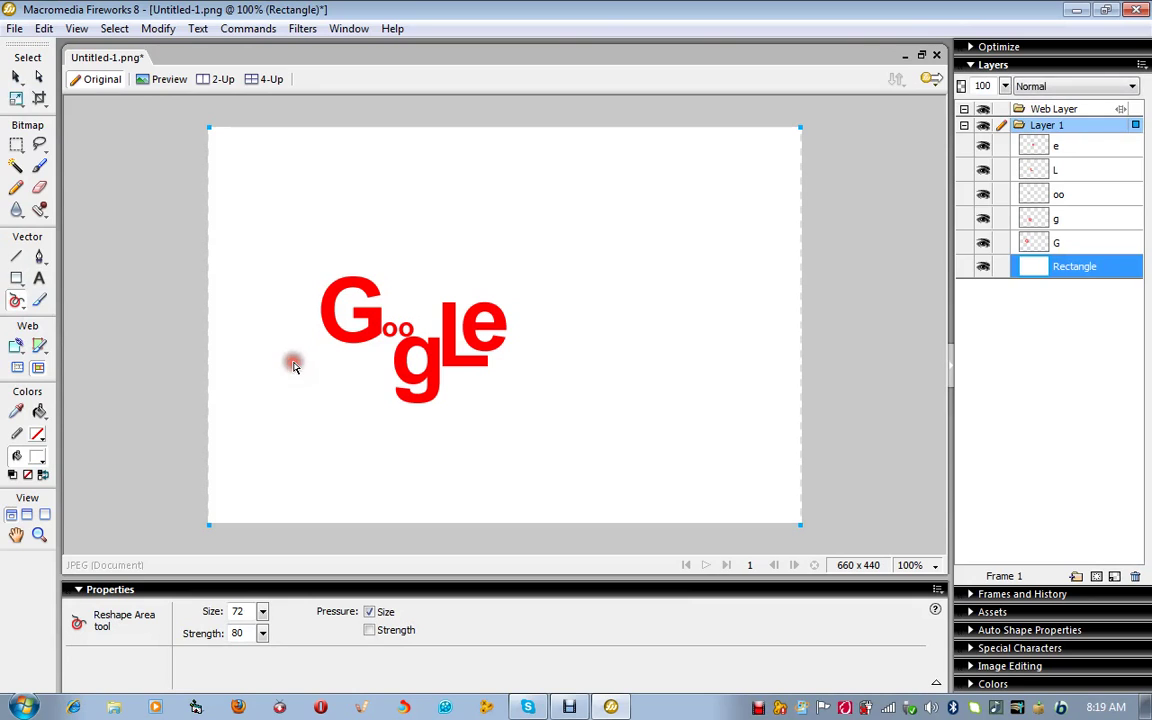
pyautogui.moveTo(297, 268)
pyautogui.mouseDown()
pyautogui.moveTo(301, 255)
pyautogui.moveTo(386, 257)
pyautogui.moveTo(462, 285)
pyautogui.moveTo(478, 404)
pyautogui.moveTo(301, 327)
pyautogui.mouseUp()
pyautogui.click(16, 145)
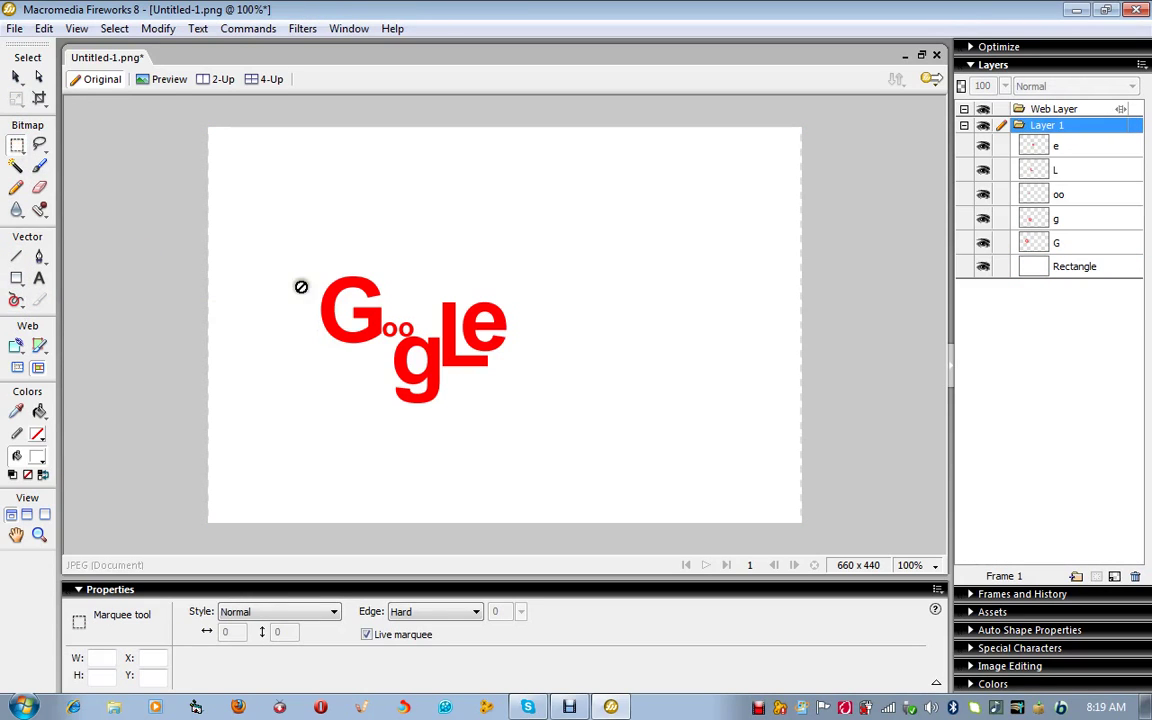
pyautogui.click(308, 249)
# Choose the Line tool with a white stroke, and sample the blank area above the small "oo" with the Eyedropper.
pyautogui.click(18, 258)
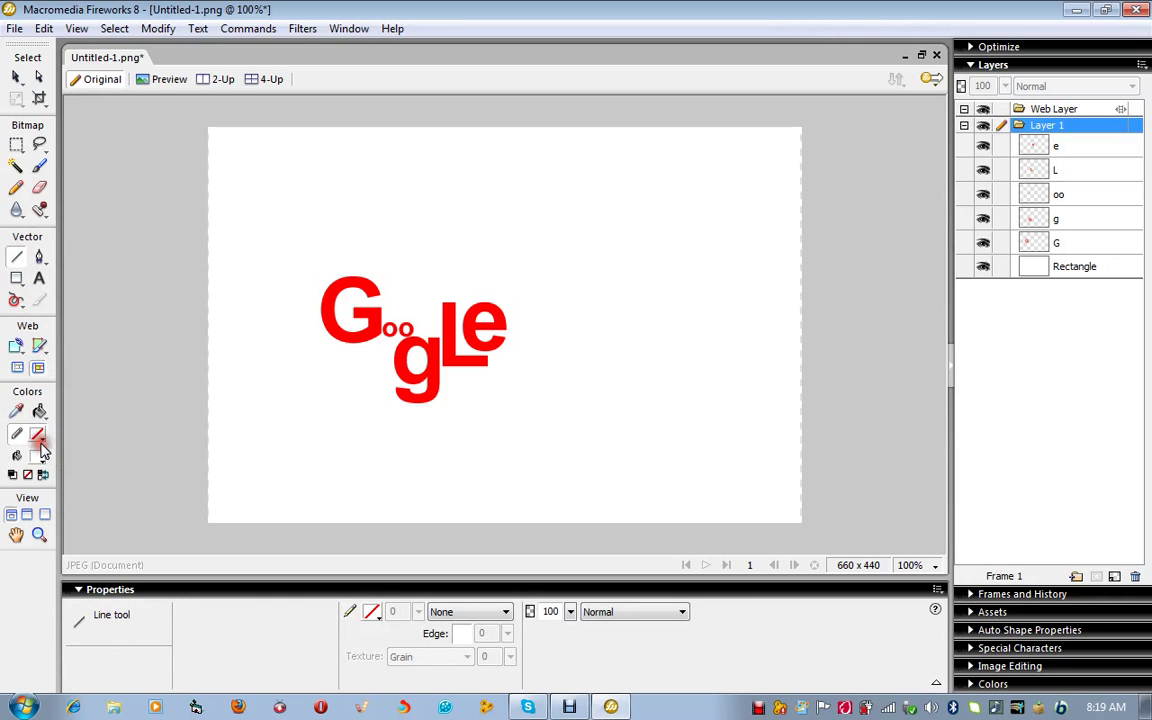
pyautogui.click(41, 437)
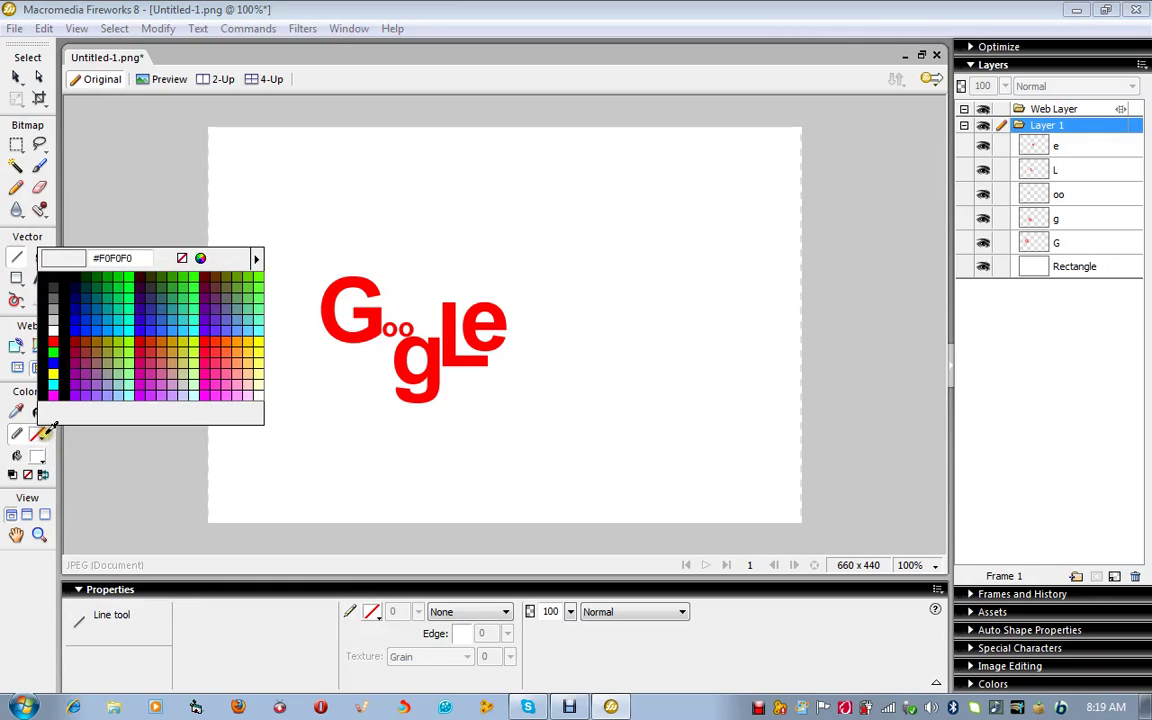
pyautogui.click(45, 434)
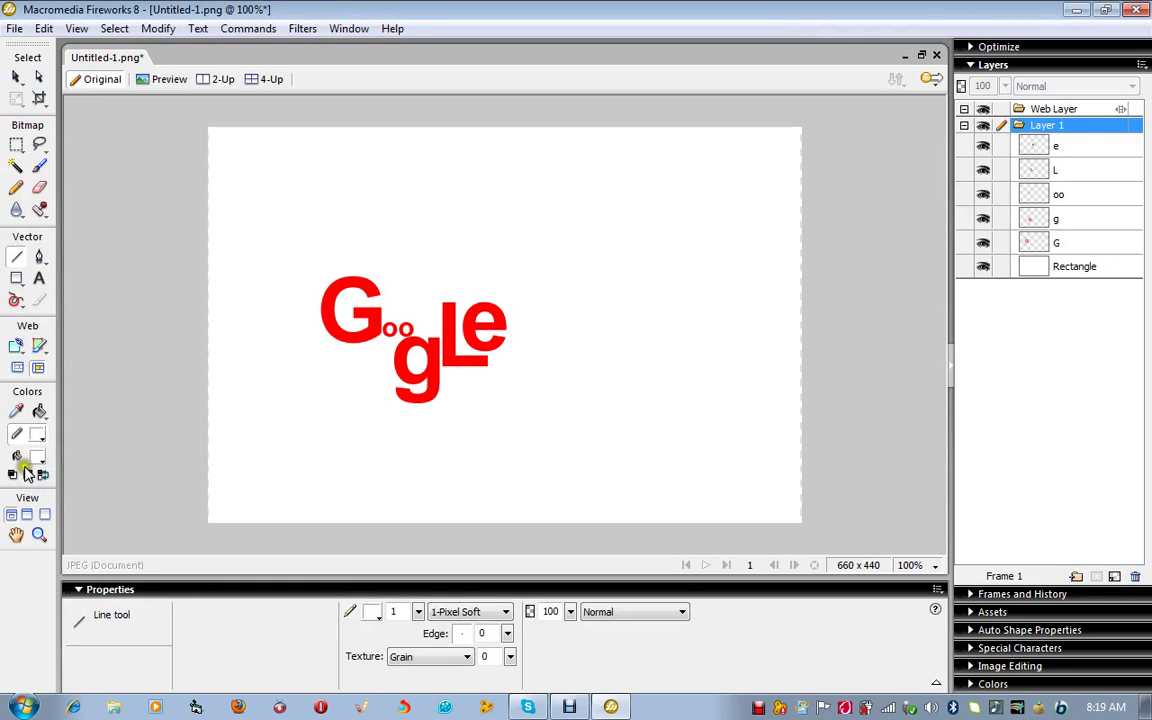
pyautogui.click(17, 410)
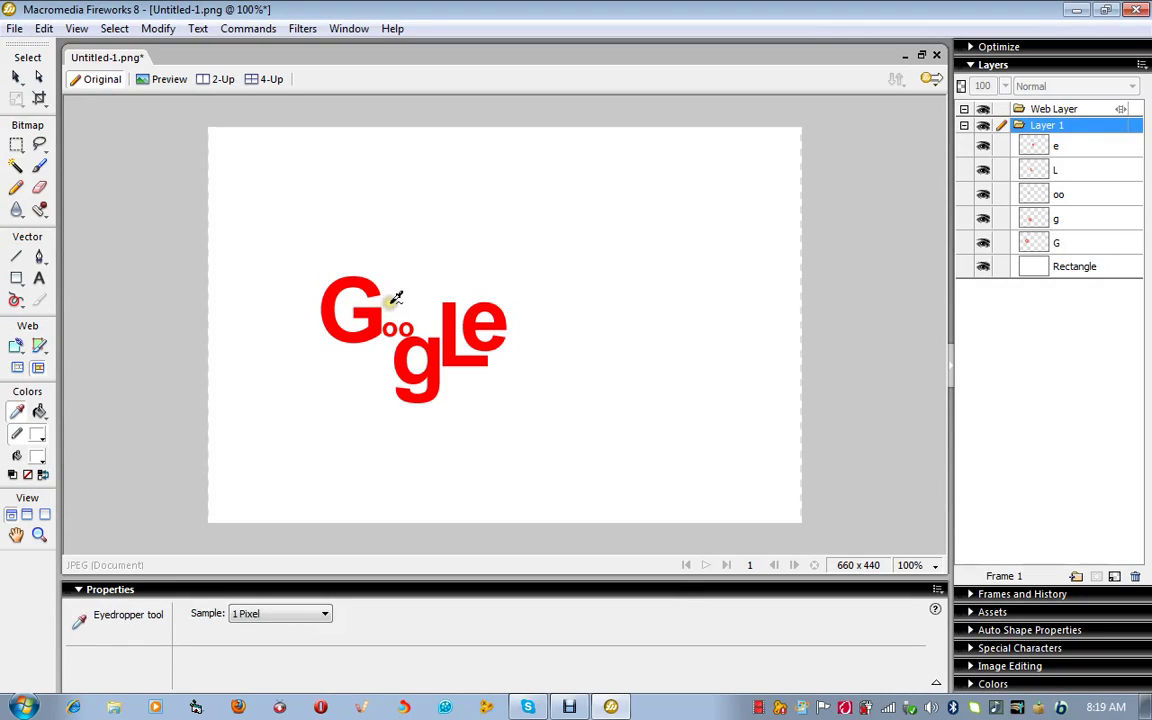
pyautogui.moveTo(396, 297); pyautogui.dragTo(442, 296)
# Fill the background rectangle with solid blue using the Paint Bucket tool.
pyautogui.click(41, 409)
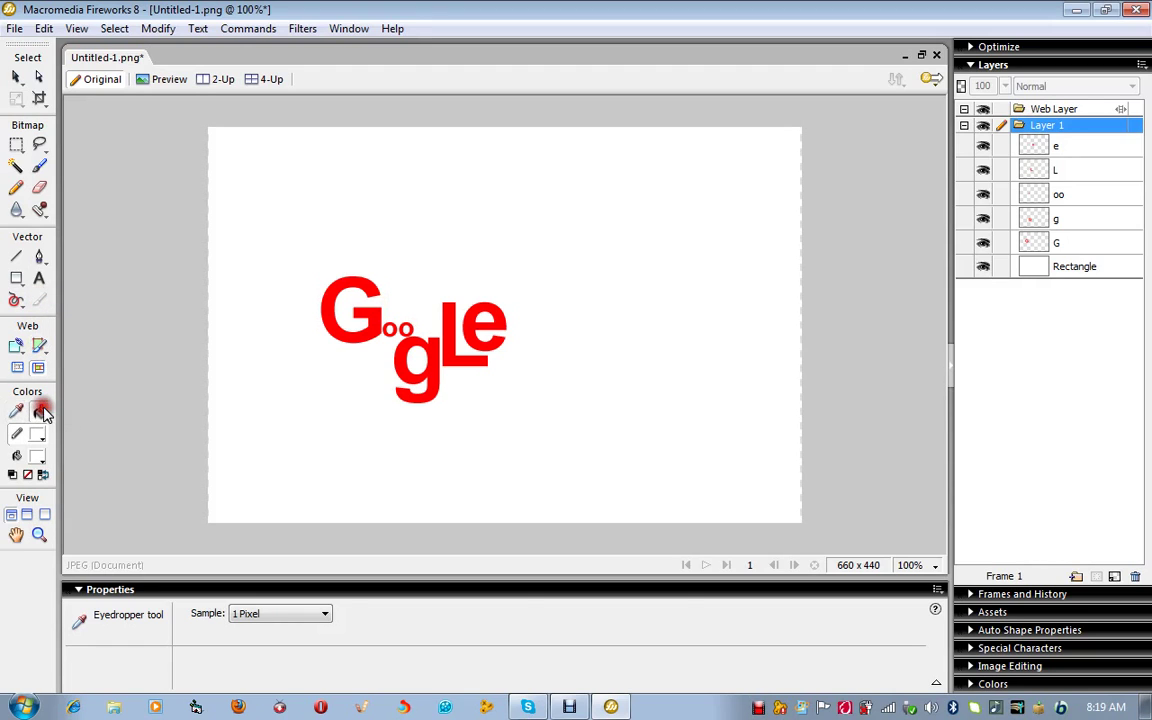
pyautogui.click(397, 296)
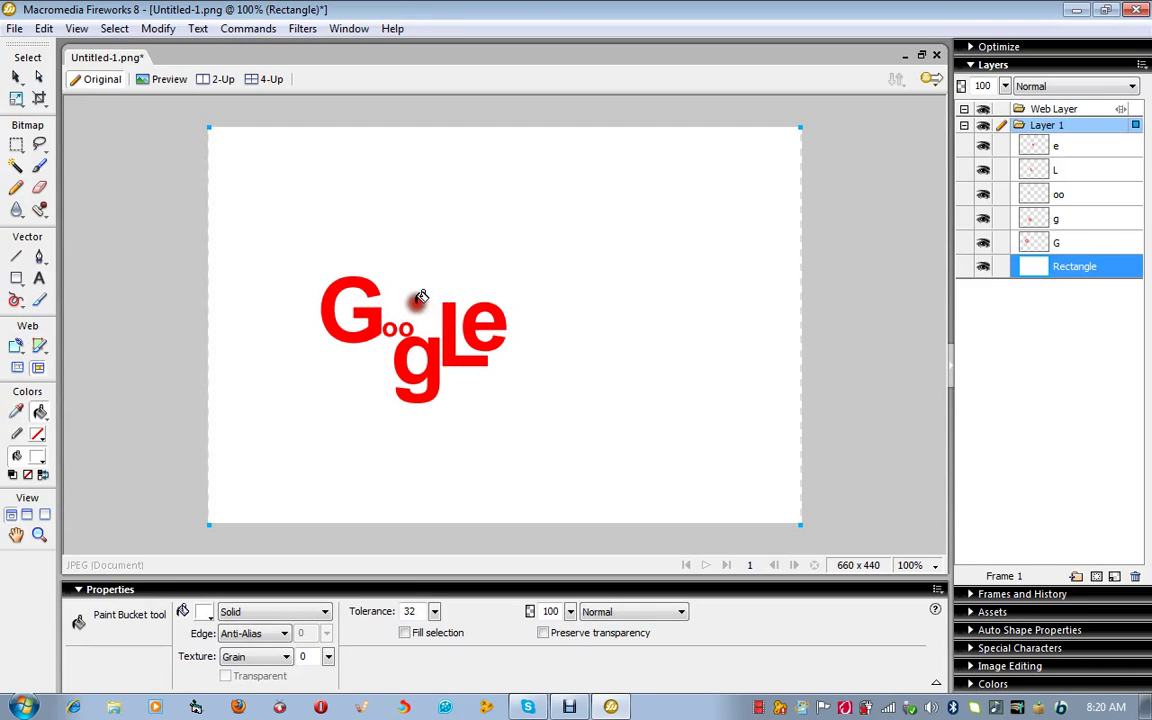
pyautogui.click(205, 613)
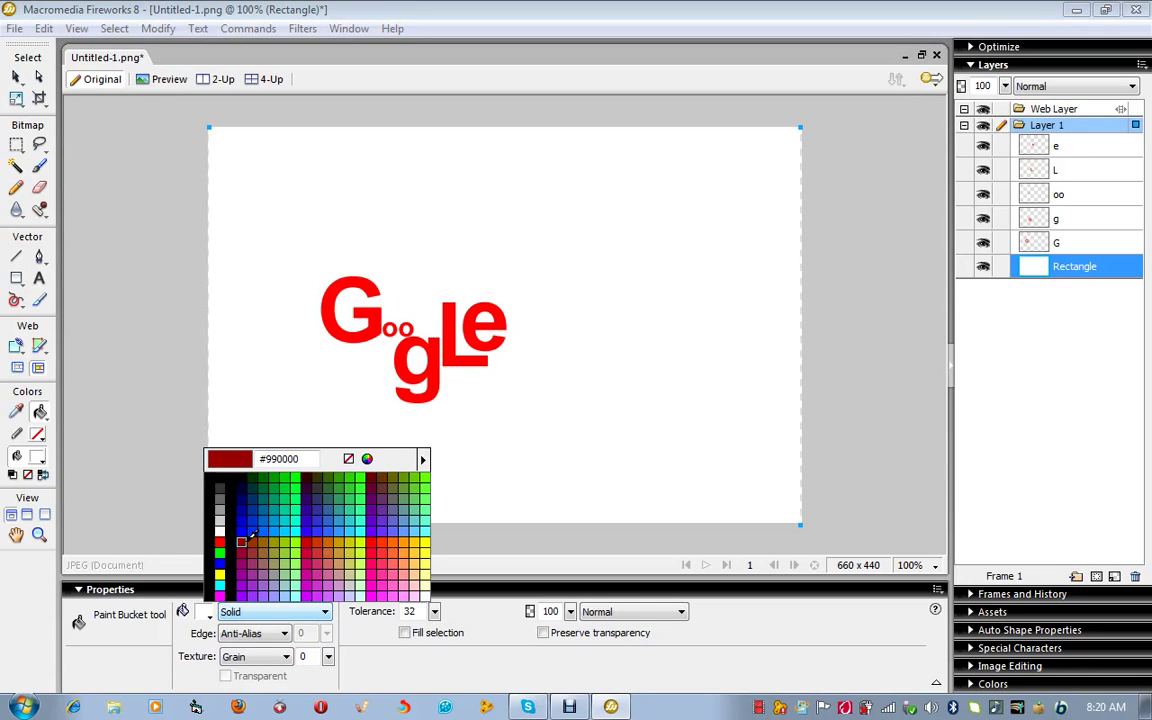
pyautogui.click(246, 527)
pyautogui.click(244, 520)
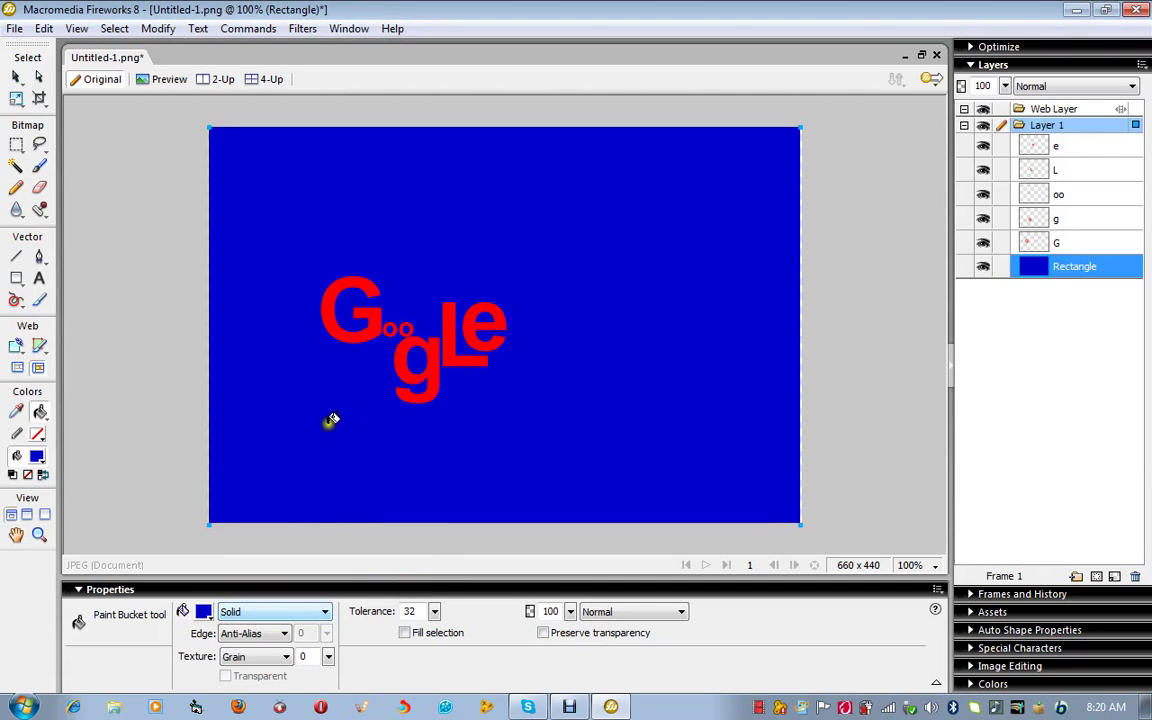
# Set the background rectangle's fill back to white.
pyautogui.click(209, 616)
pyautogui.click(198, 470)
pyautogui.click(224, 525)
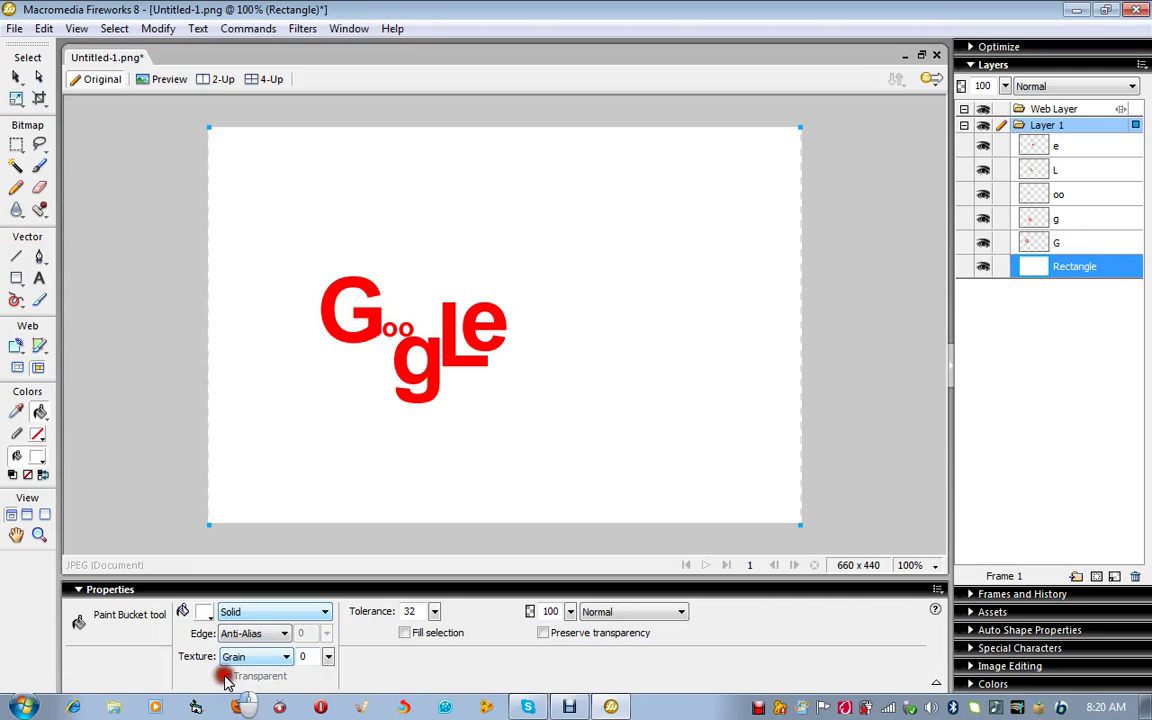
# Turn on Preserve transparency for the Paint Bucket tool, and sample the white area above the small "oo" with the Eyedropper.
pyautogui.click(288, 657)
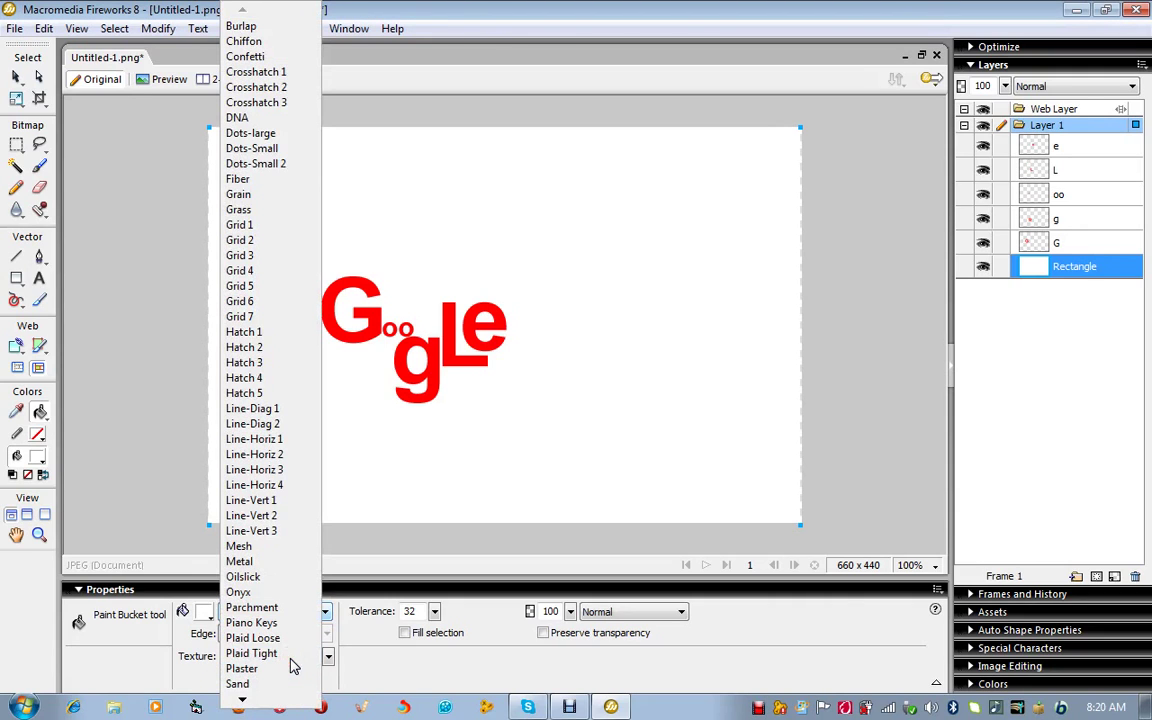
pyautogui.click(373, 673)
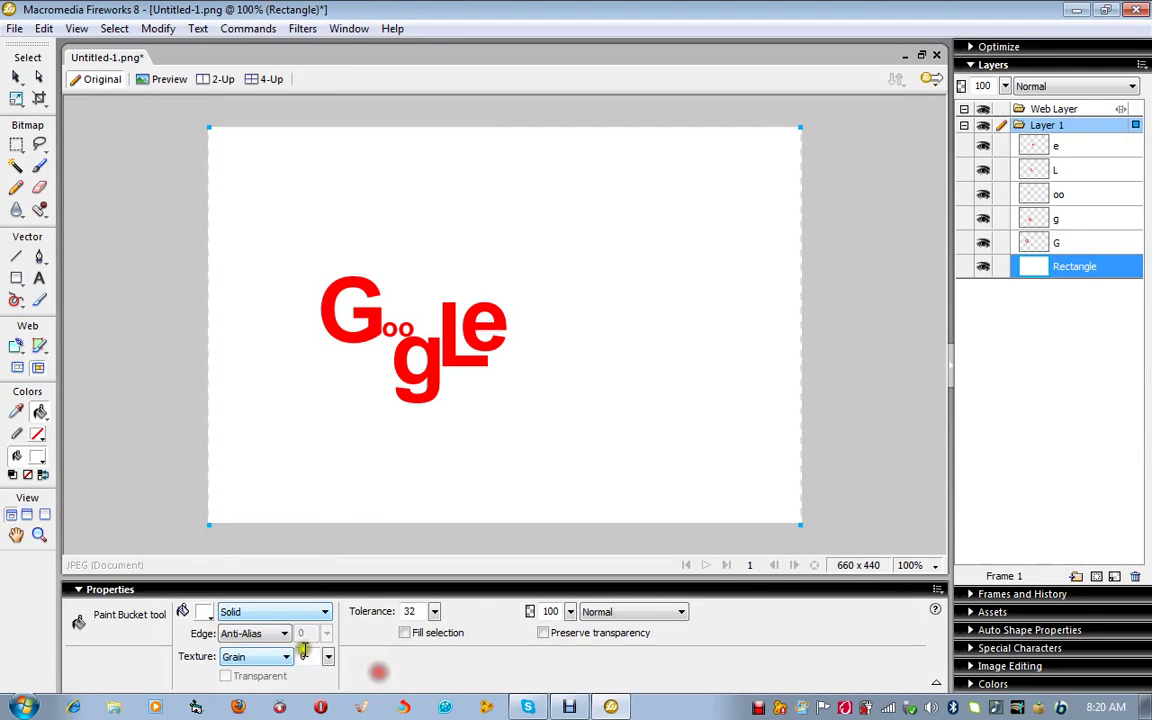
pyautogui.click(543, 633)
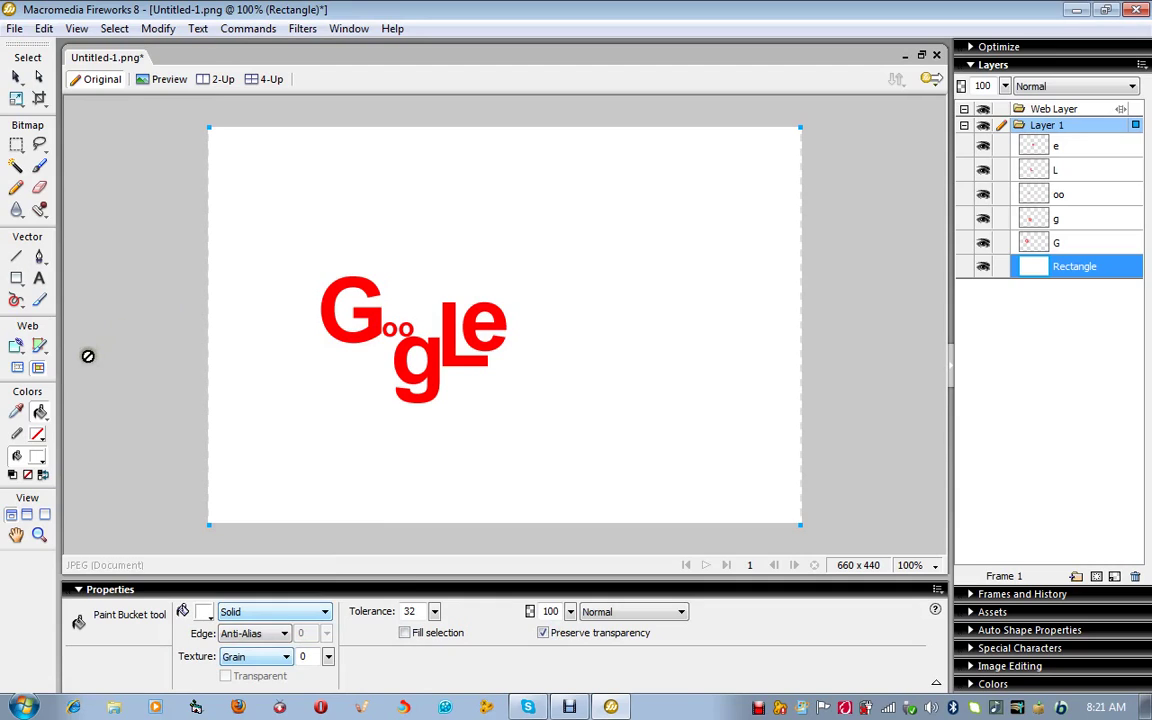
pyautogui.click(16, 411)
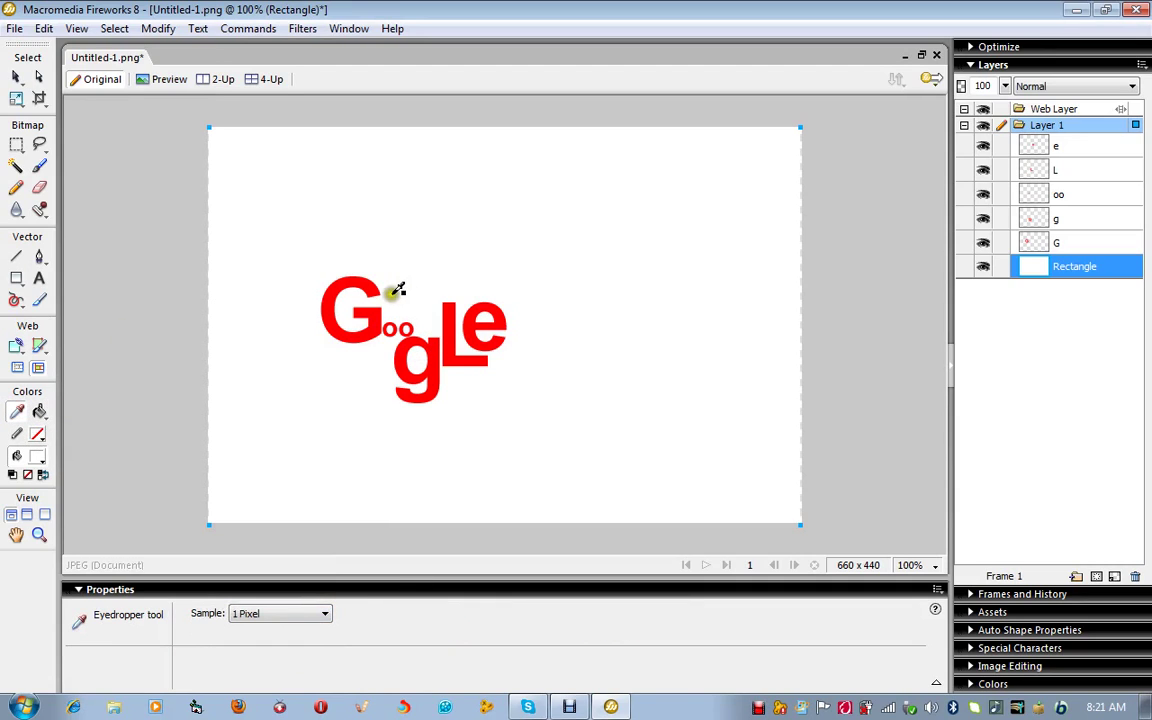
pyautogui.moveTo(386, 290); pyautogui.dragTo(410, 296)
# Paint a short blue Brush stroke above the small "oo" and a long curved blue stroke beneath the lettering.
pyautogui.click(40, 168)
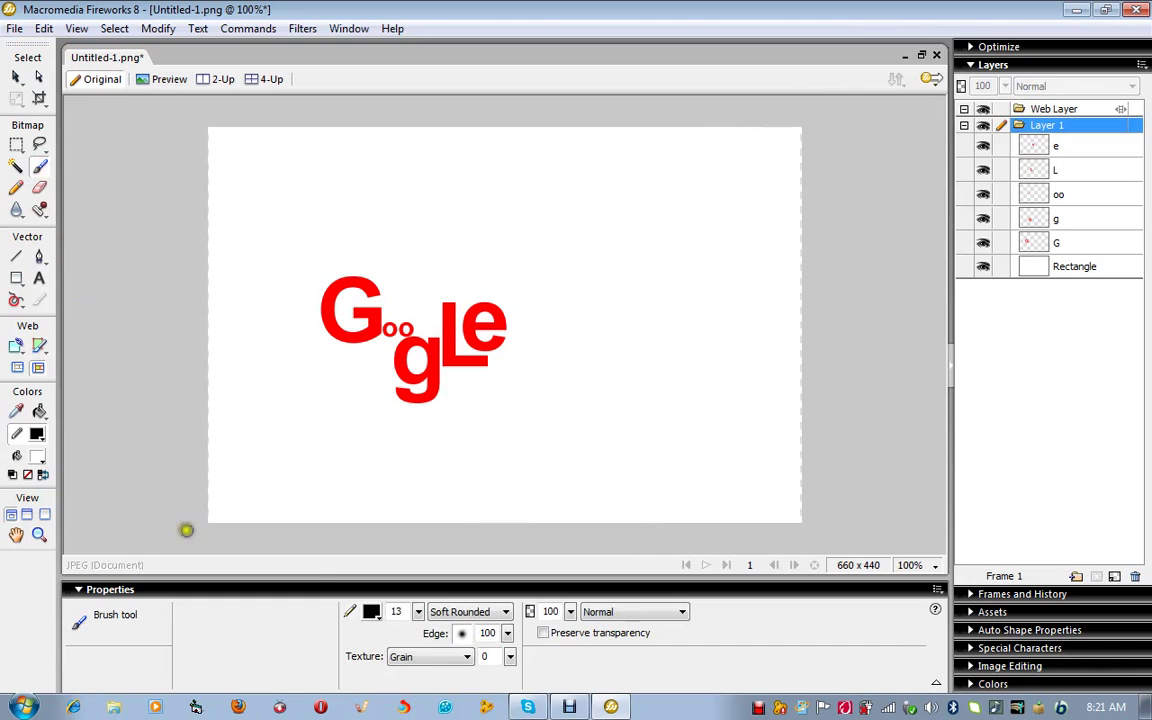
pyautogui.click(371, 612)
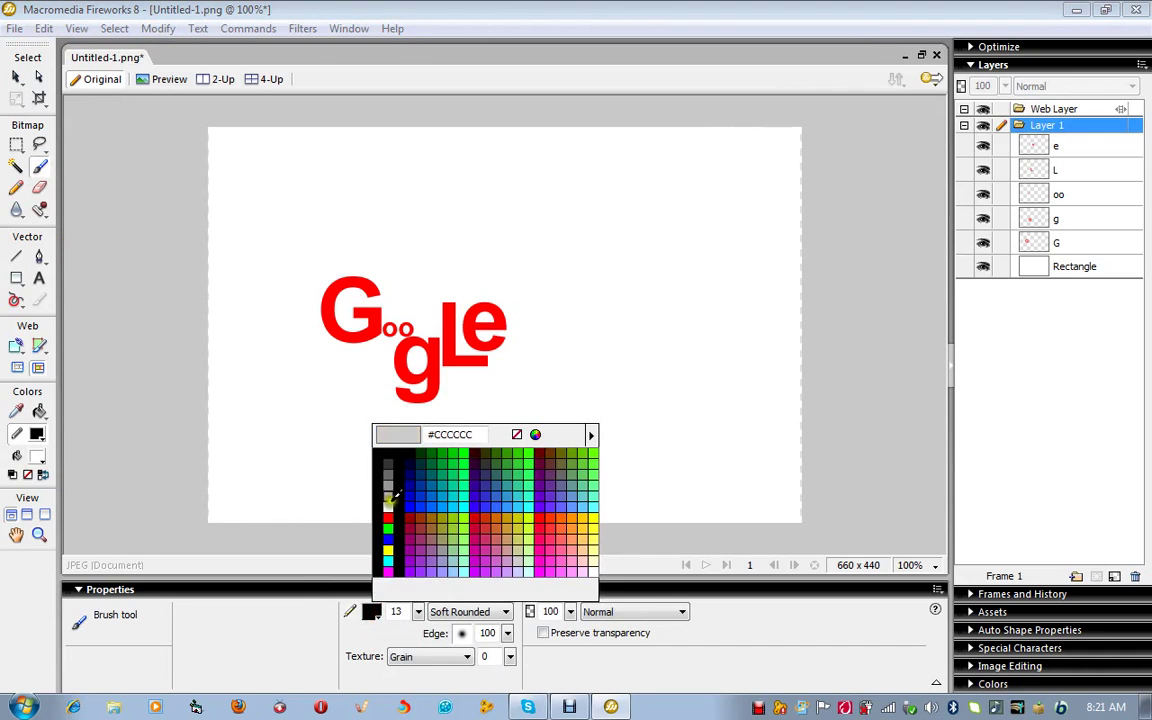
pyautogui.click(390, 538)
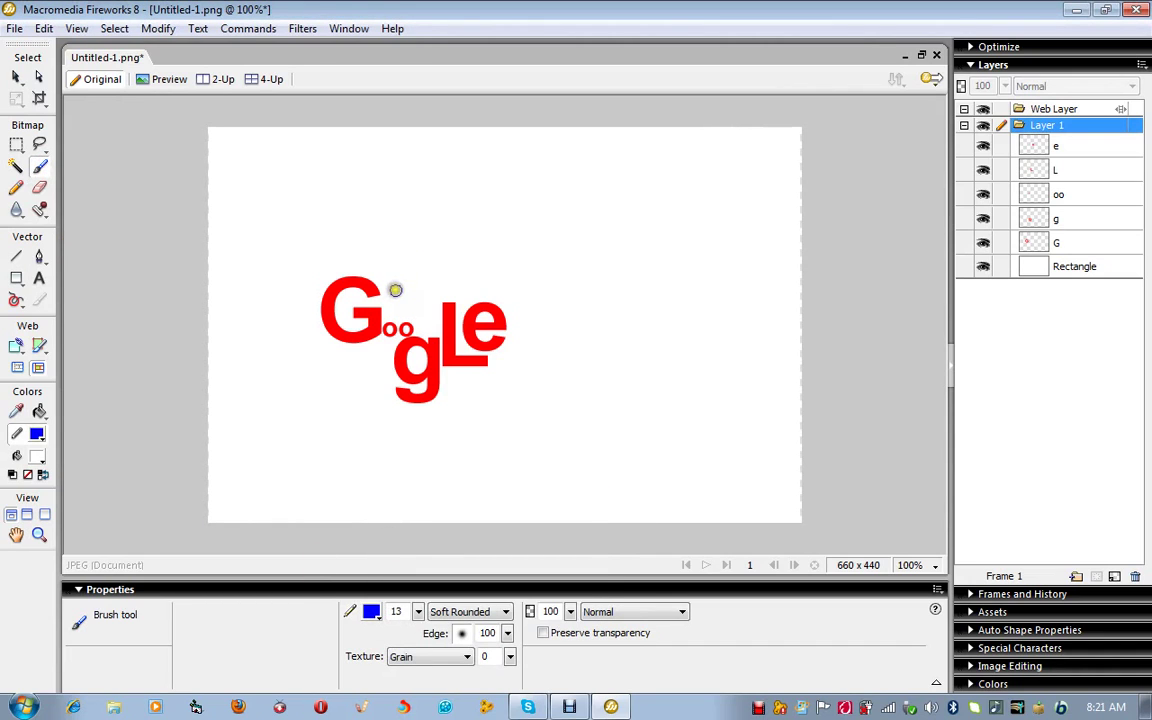
pyautogui.moveTo(392, 302)
pyautogui.mouseDown()
pyautogui.moveTo(432, 301)
pyautogui.moveTo(399, 301)
pyautogui.mouseUp()
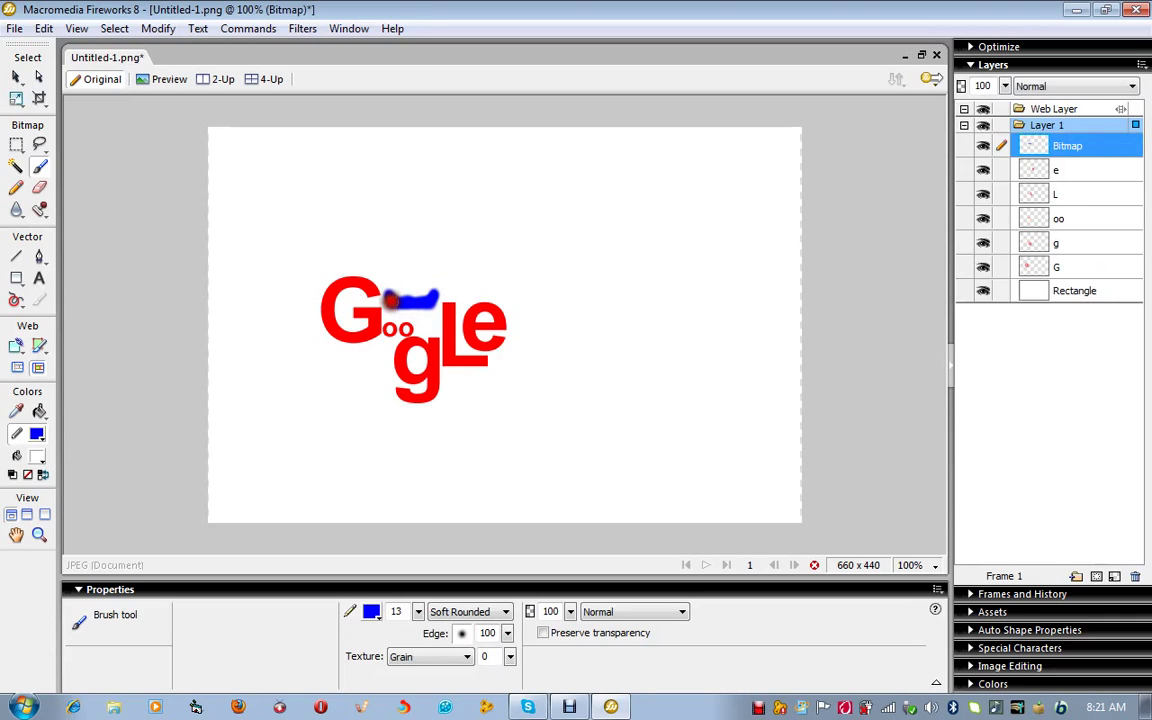
pyautogui.click(341, 347)
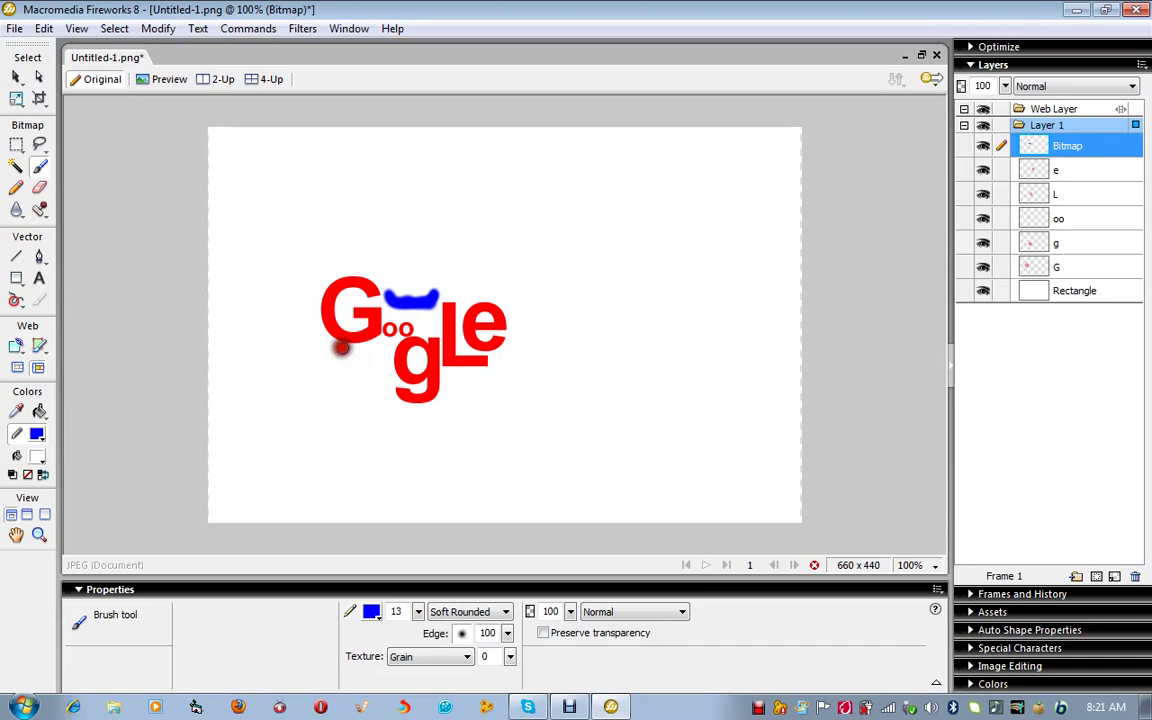
pyautogui.moveTo(341, 350)
pyautogui.mouseDown()
pyautogui.moveTo(384, 403)
pyautogui.moveTo(432, 427)
pyautogui.moveTo(472, 409)
pyautogui.moveTo(498, 366)
pyautogui.mouseUp()
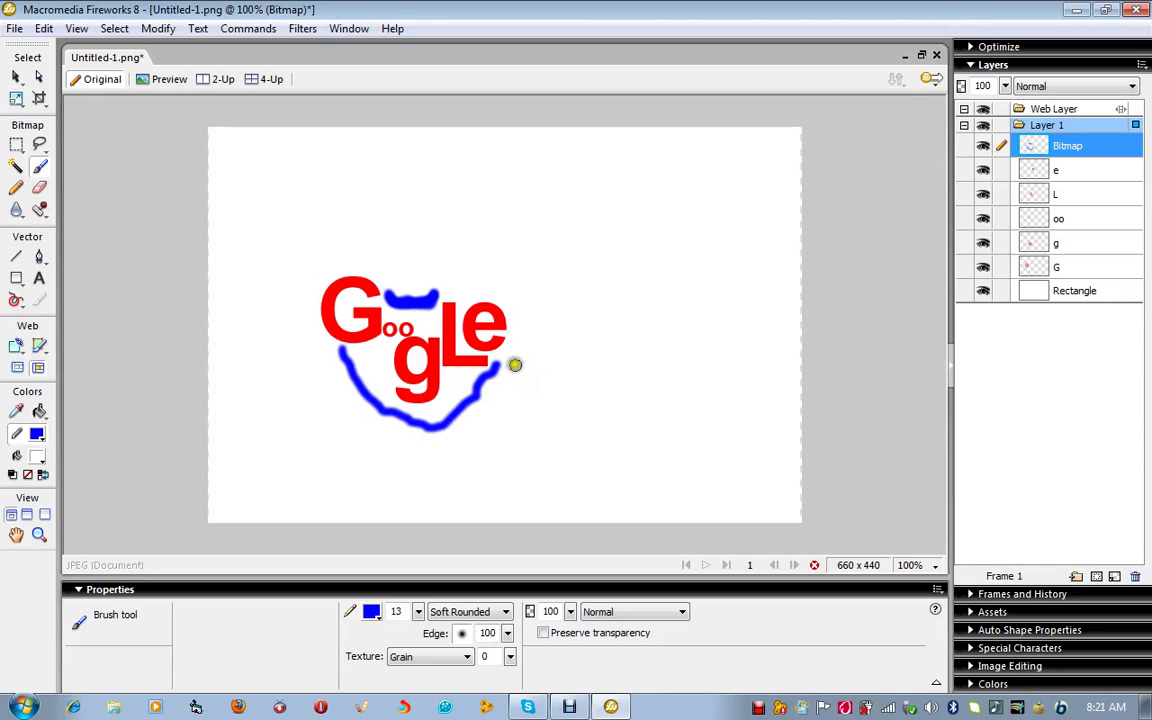
# Undo the blue brush strokes above and beneath the lettering.
pyautogui.press('v')
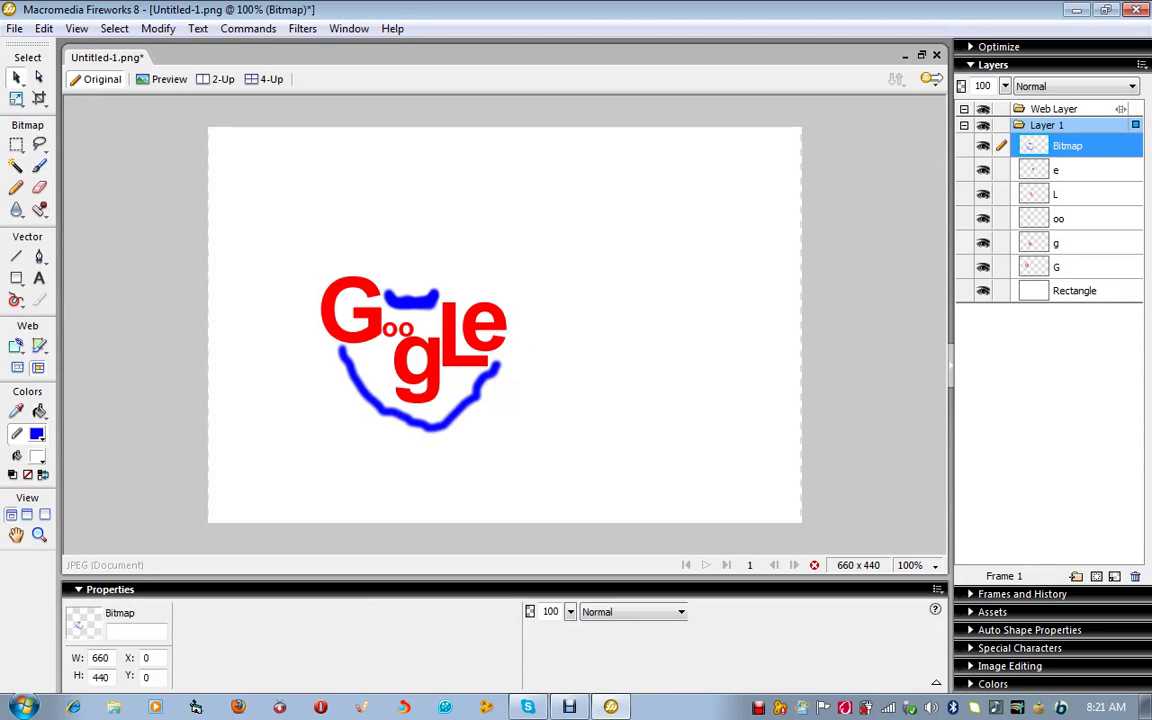
pyautogui.hotkey('ctrl', 'z')
pyautogui.hotkey('ctrl', 'z')
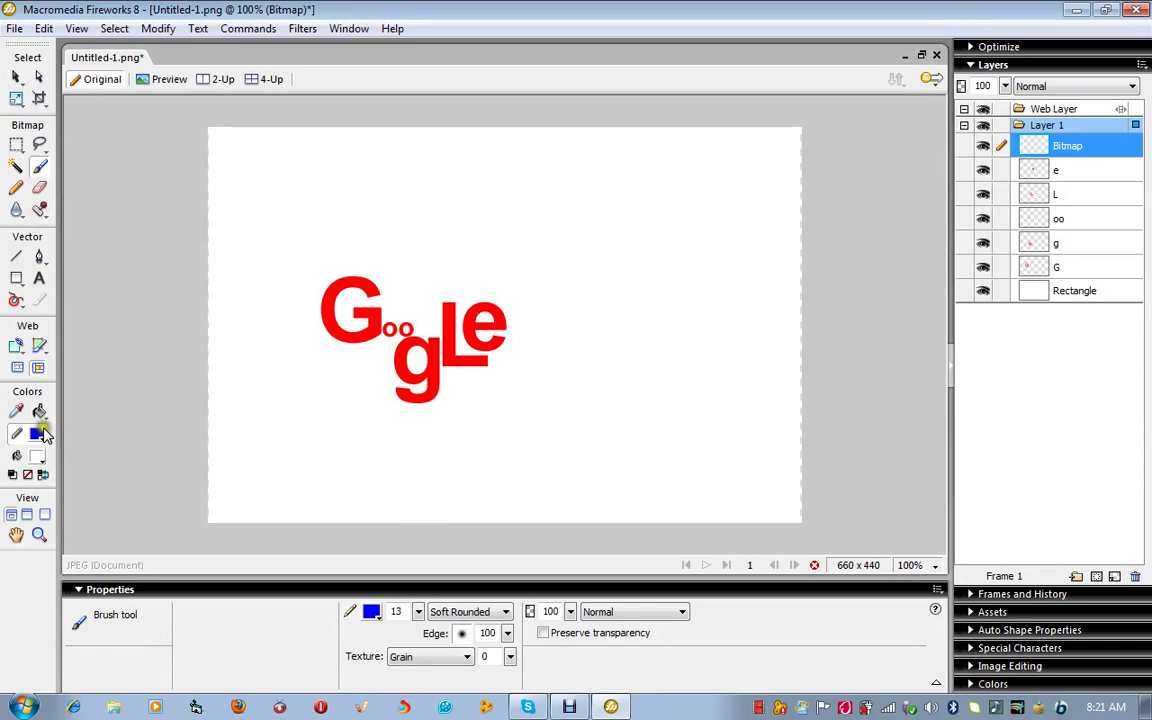
# Choose the Replace Color tool with a square shape and set its From swatch to blue.
pyautogui.click(41, 211)
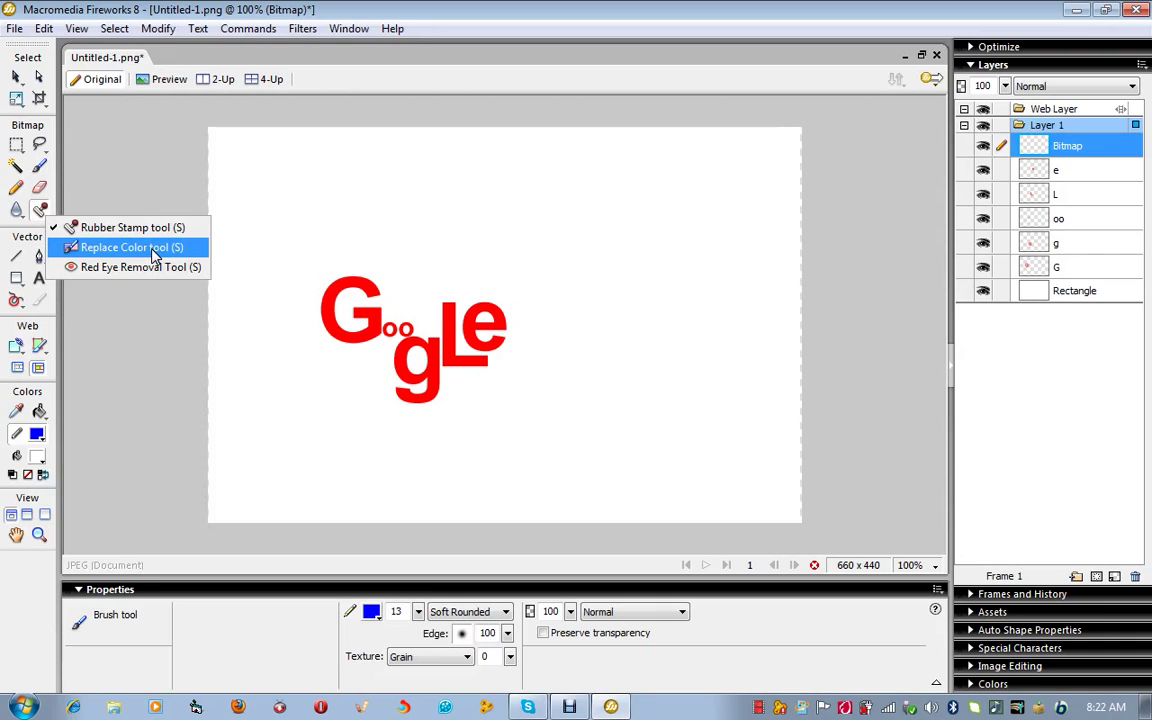
pyautogui.click(150, 248)
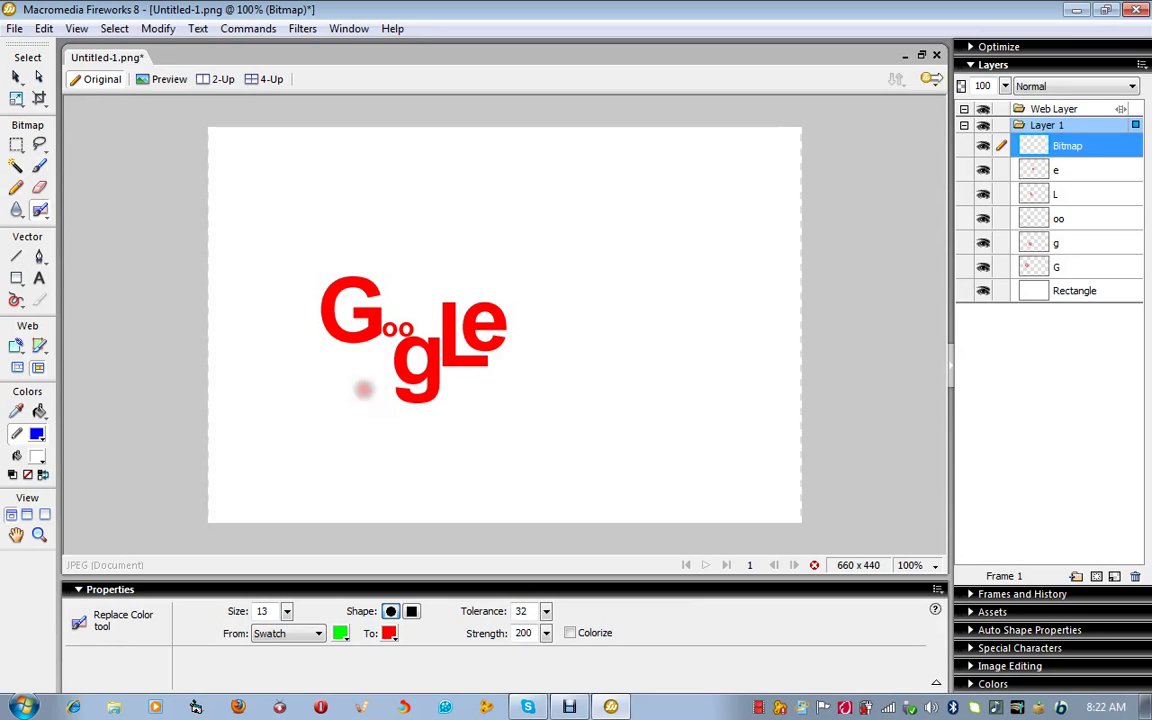
pyautogui.click(411, 611)
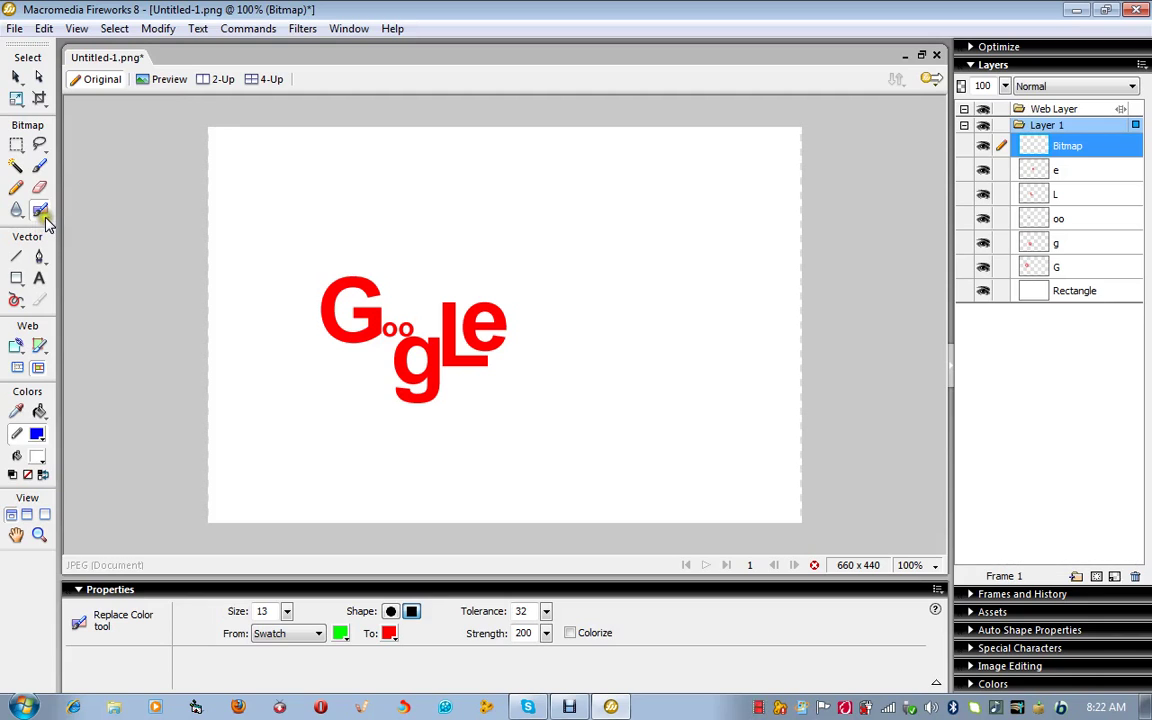
pyautogui.click(341, 634)
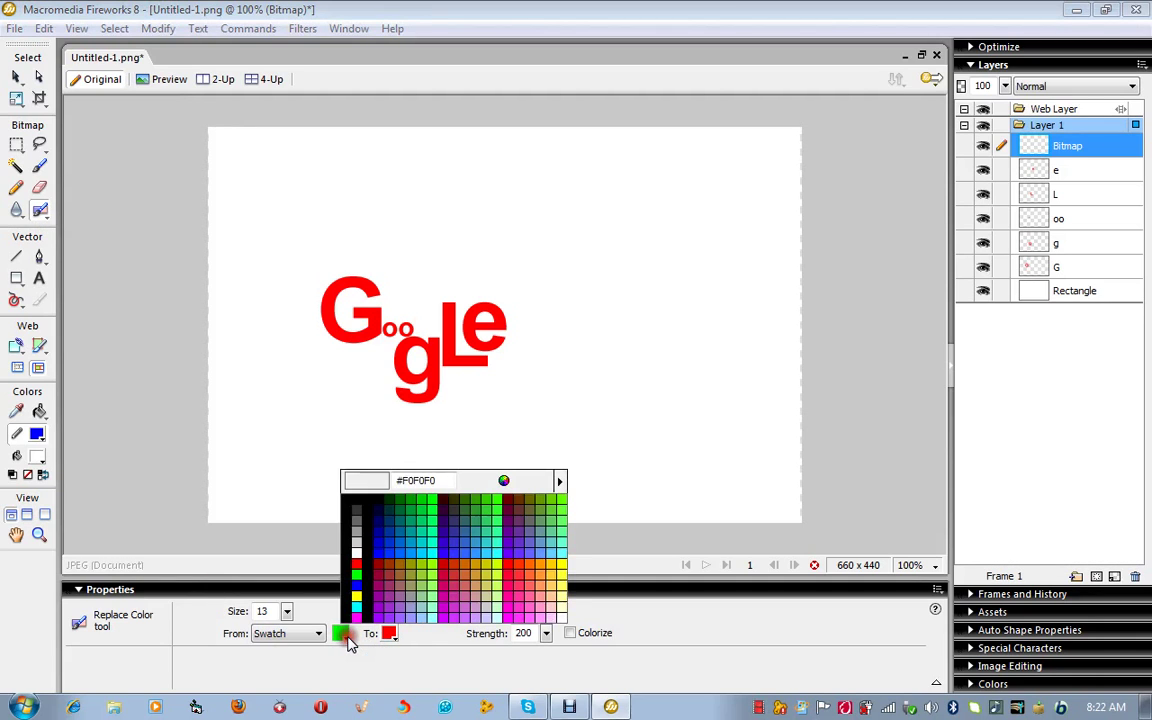
pyautogui.click(358, 587)
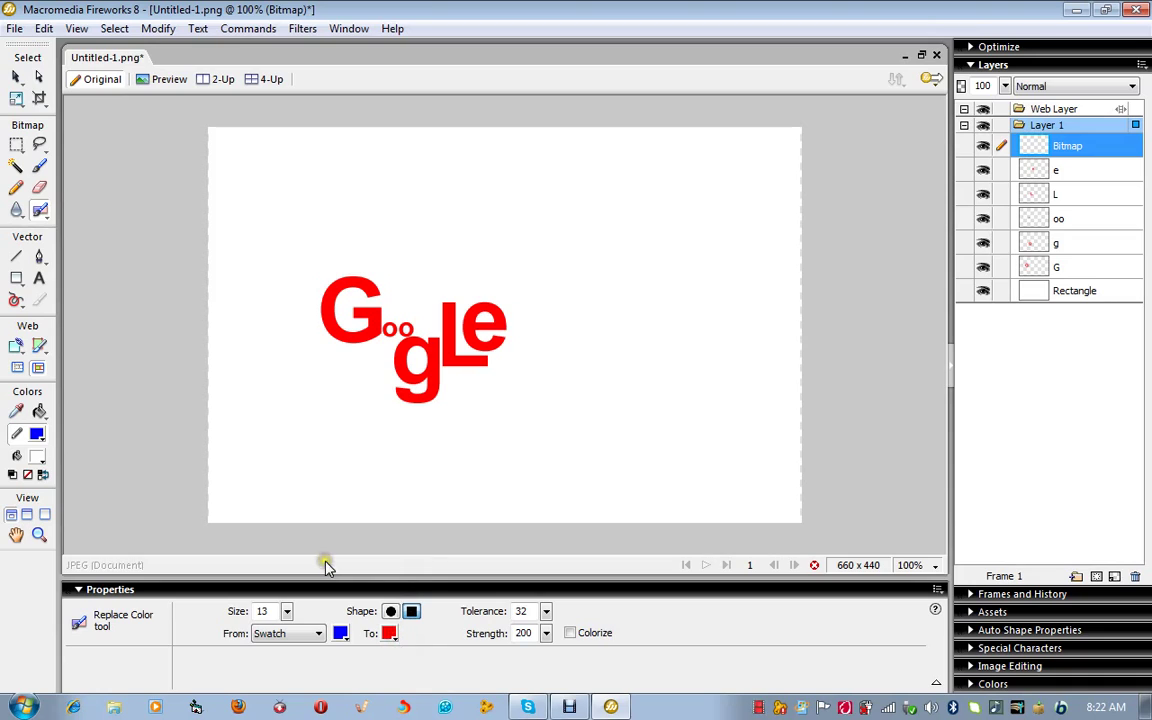
# Select the white background rectangle with the Subselection tool and ungroup it into an editable vector path.
pyautogui.click(39, 77)
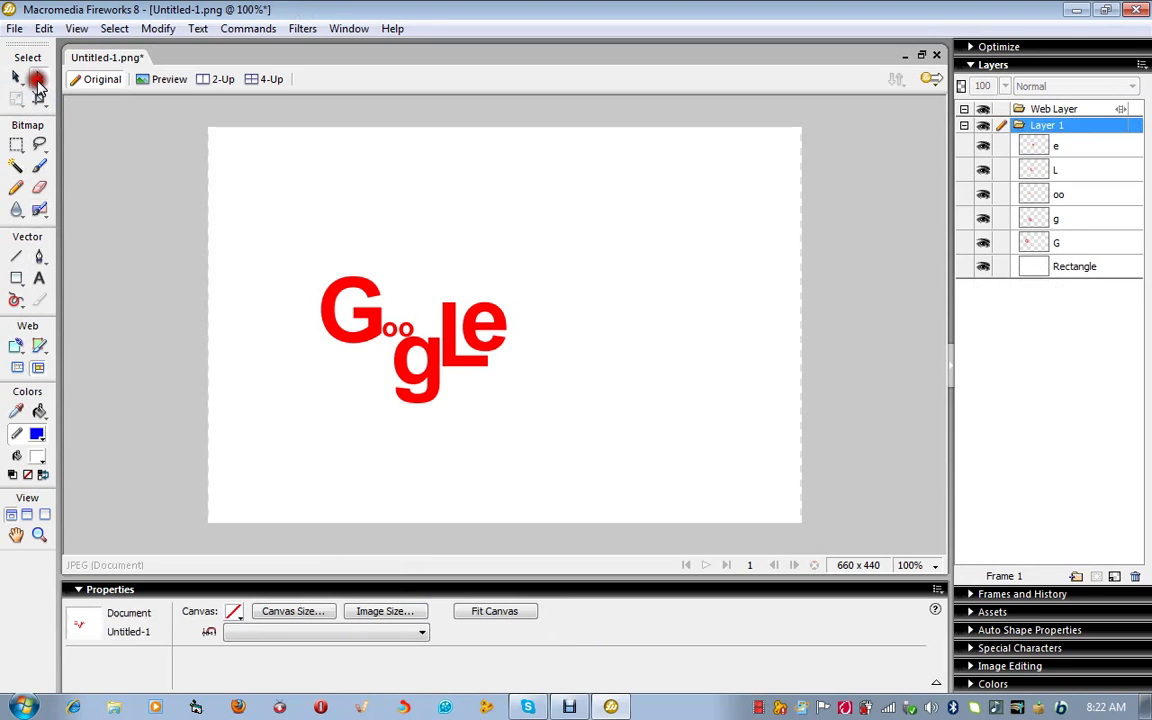
pyautogui.click(288, 405)
pyautogui.moveTo(288, 405); pyautogui.dragTo(362, 712)
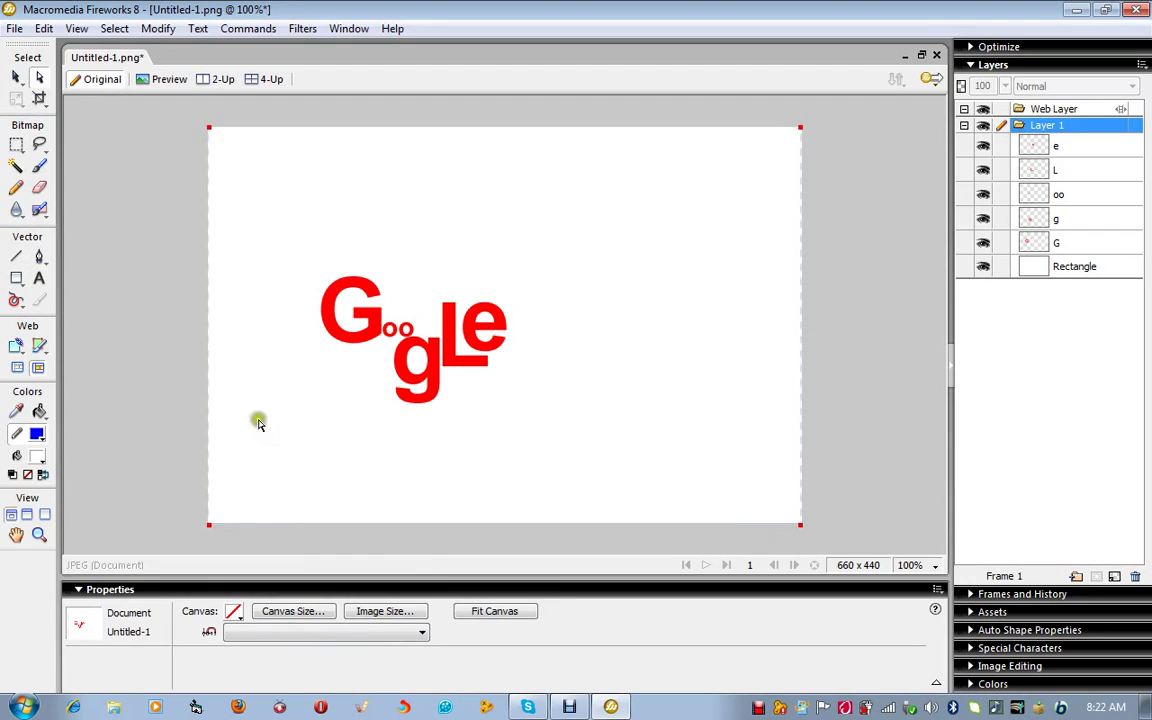
pyautogui.moveTo(257, 419)
pyautogui.mouseDown()
pyautogui.moveTo(342, 496)
pyautogui.moveTo(599, 390)
pyautogui.moveTo(239, 409)
pyautogui.moveTo(285, 429)
pyautogui.moveTo(268, 424)
pyautogui.mouseUp()
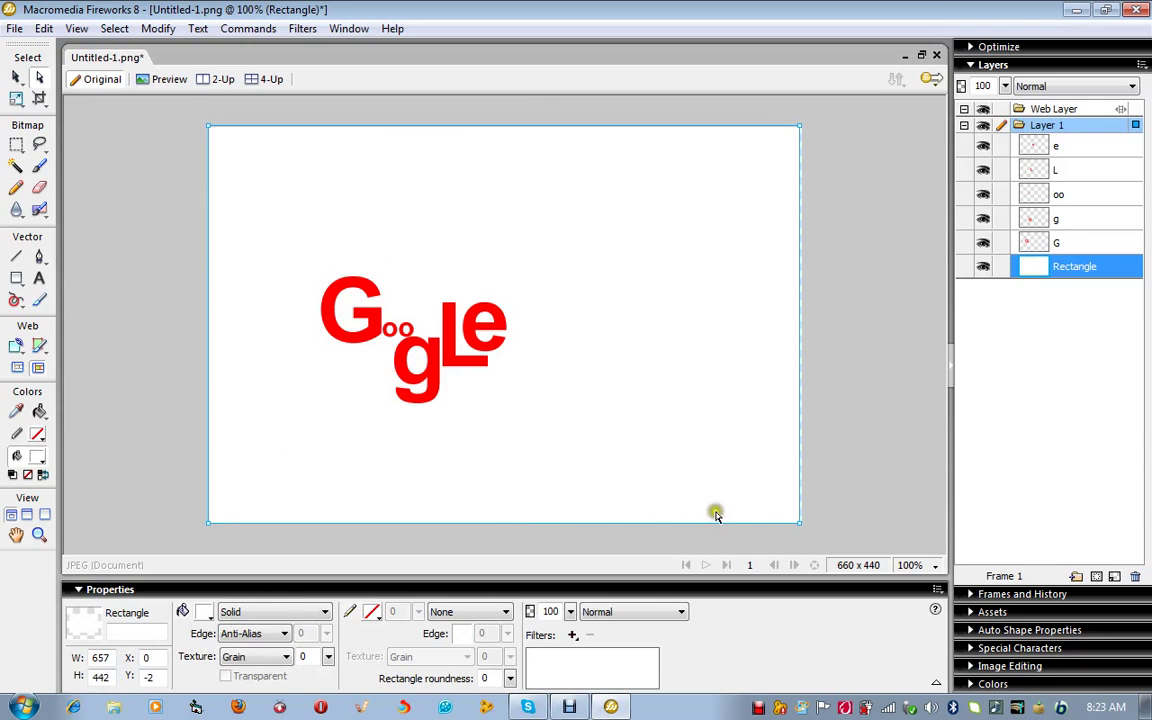
pyautogui.click(801, 522)
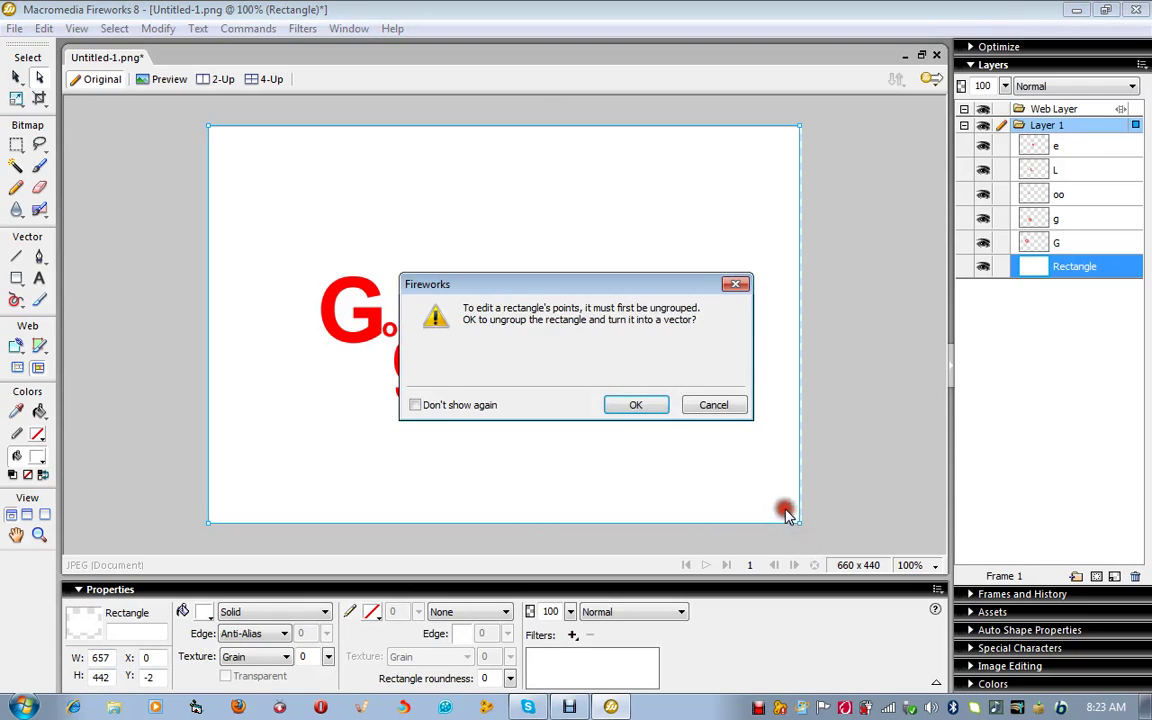
pyautogui.click(629, 405)
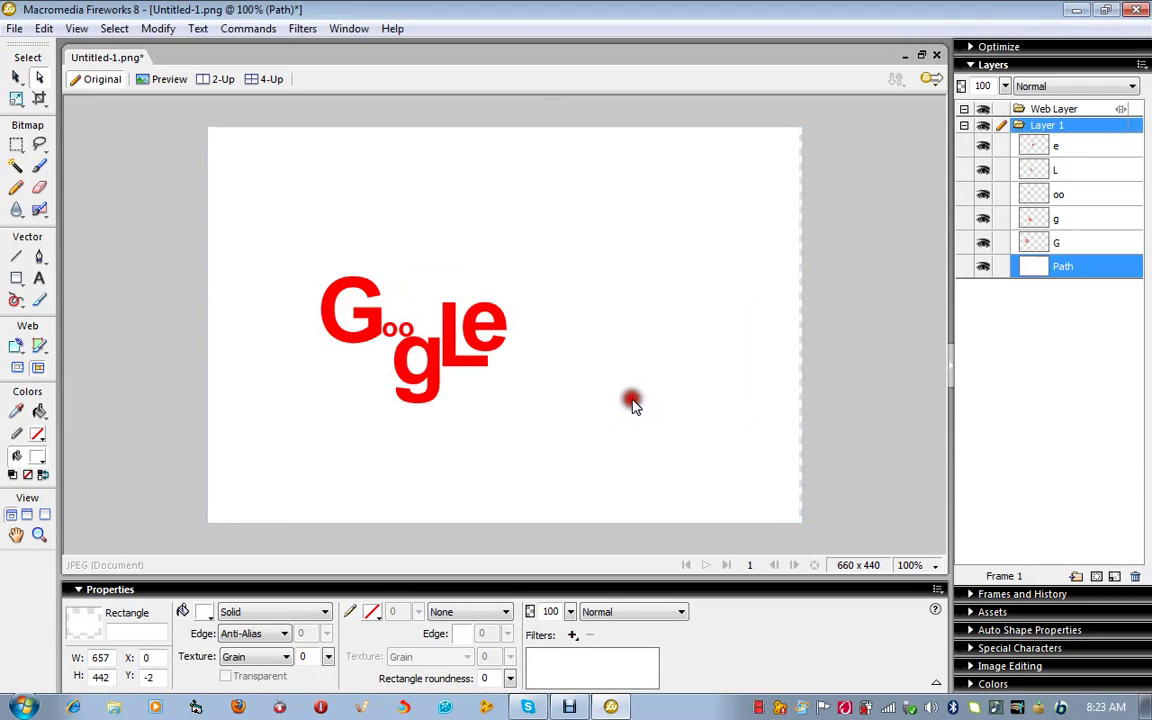
# Move the background path's two right-hand corner points inward to just beside the "e", tapering the white shape around the lettering.
pyautogui.click(800, 520)
pyautogui.moveTo(801, 526); pyautogui.dragTo(530, 388)
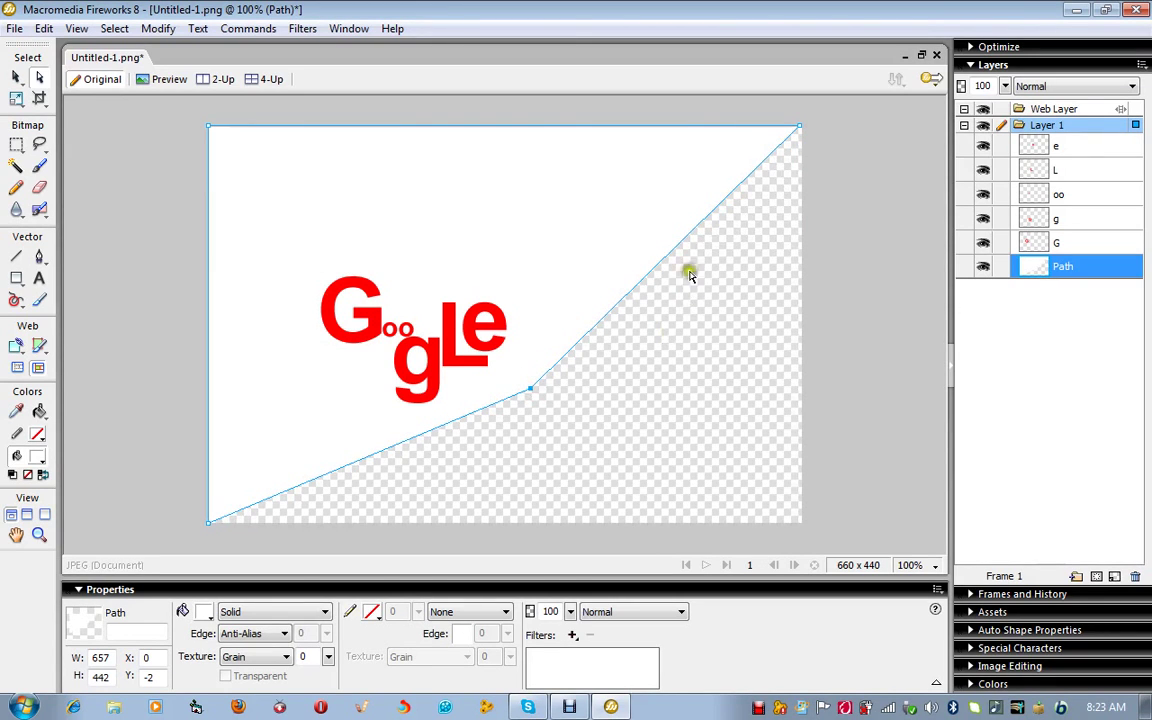
pyautogui.moveTo(800, 128); pyautogui.dragTo(520, 290)
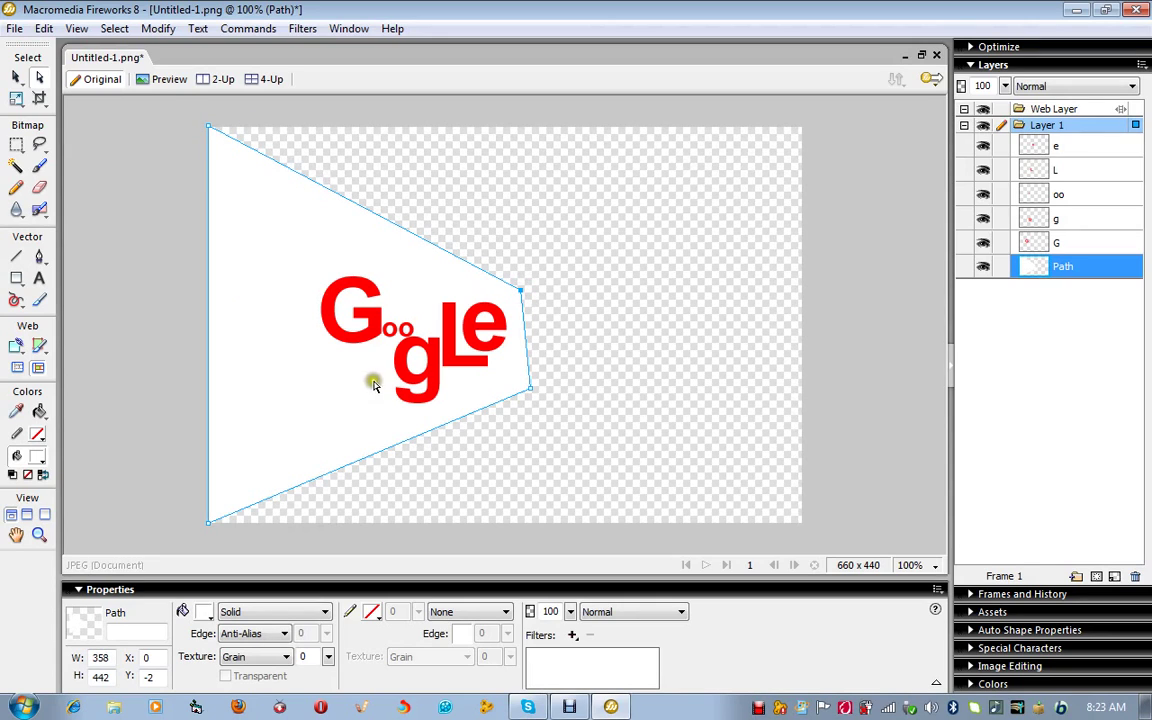
pyautogui.click(538, 443)
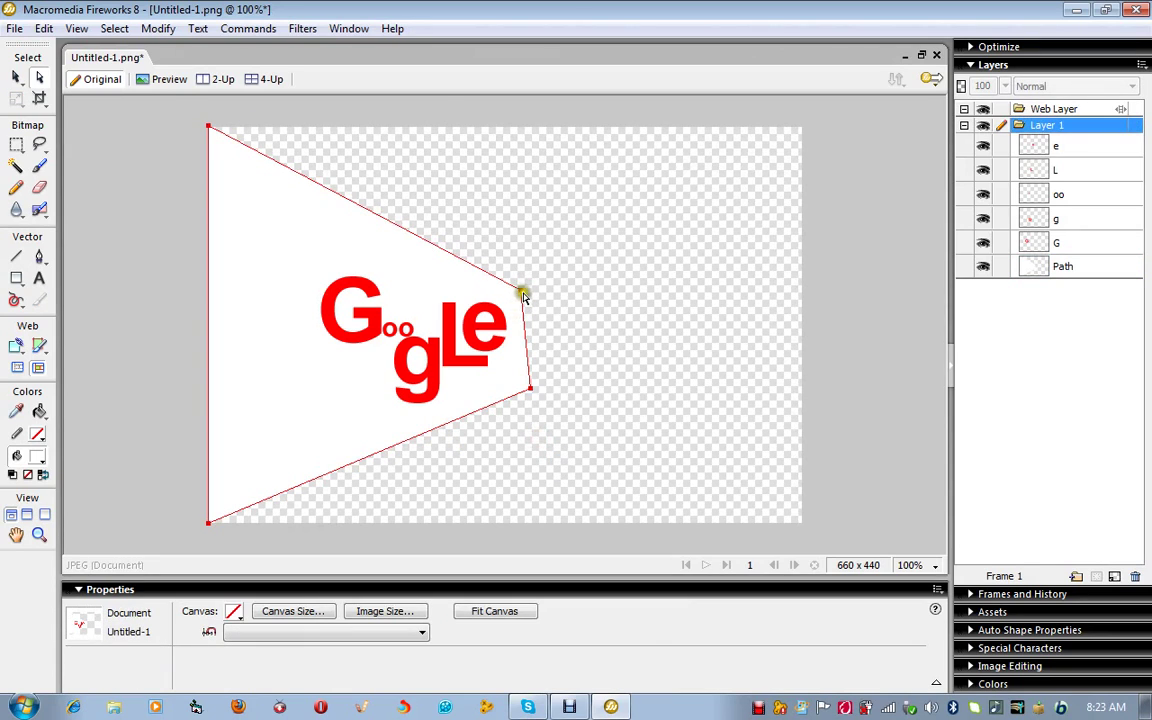
# Shift the tapered white path slightly right and up, and align its lower right corner point vertically beneath the upper one.
pyautogui.moveTo(521, 291); pyautogui.dragTo(529, 286)
pyautogui.moveTo(538, 384); pyautogui.dragTo(528, 385)
pyautogui.click(615, 380)
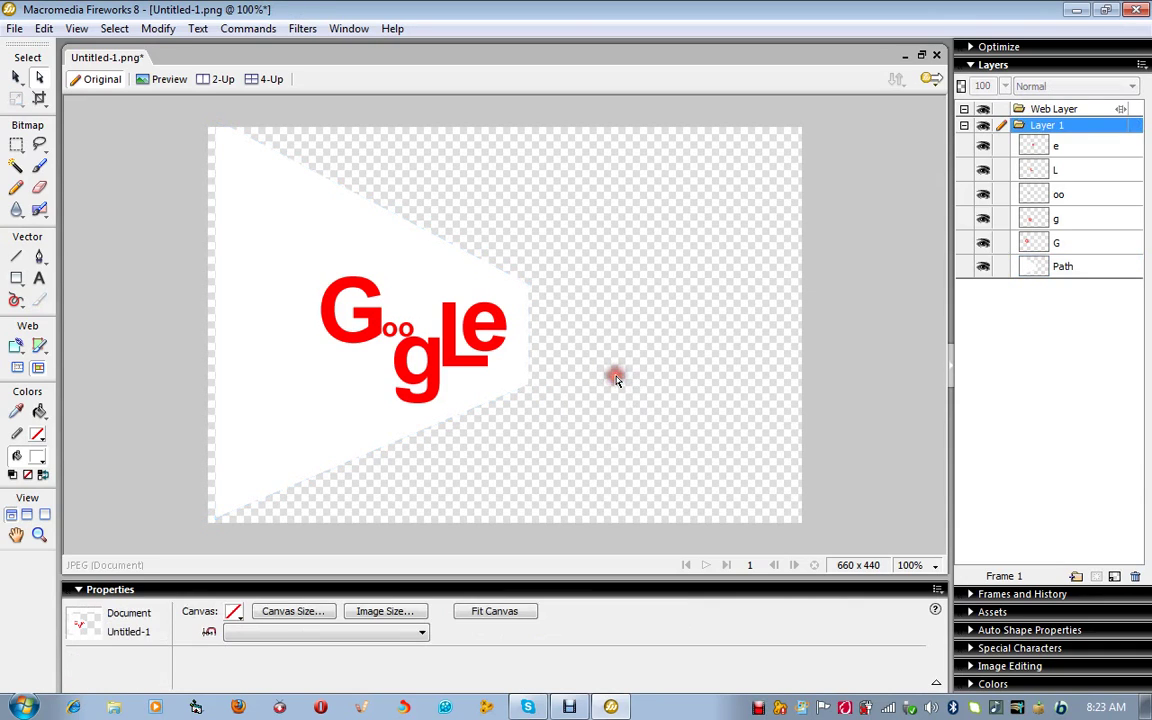
# Move the tapered white path slightly left so its left edge lines up with the canvas's left edge, and deselect it.
pyautogui.click(520, 330)
pyautogui.moveTo(262, 316); pyautogui.dragTo(257, 321)
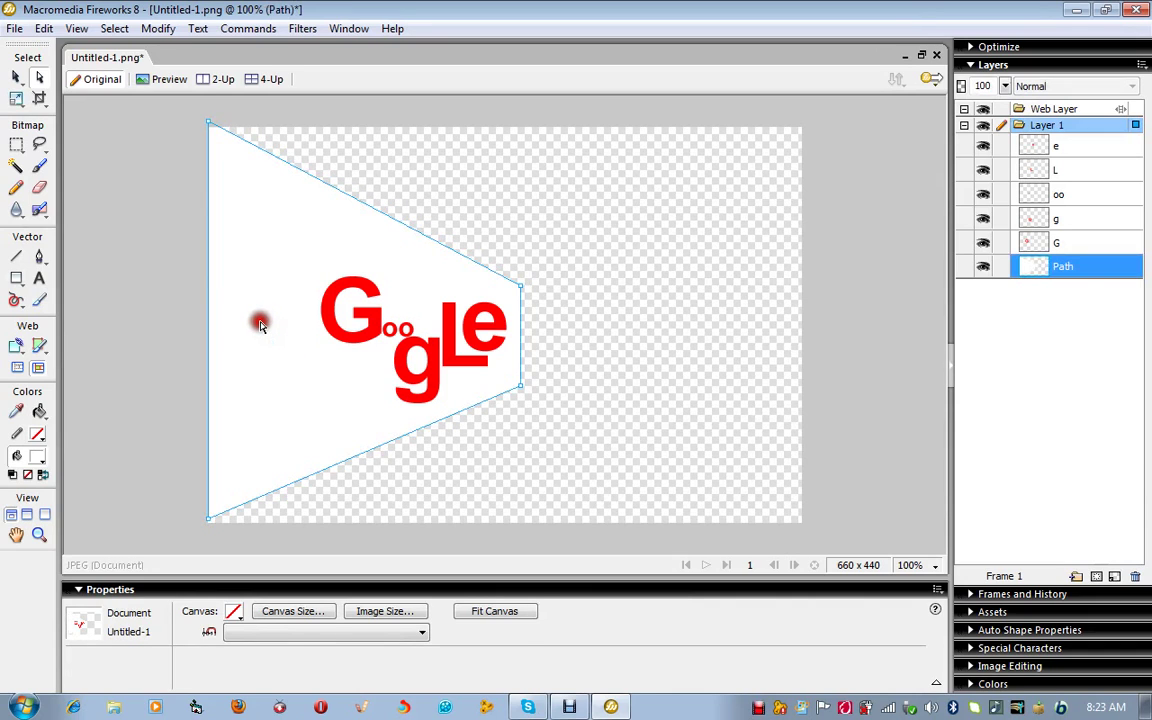
pyautogui.click(579, 420)
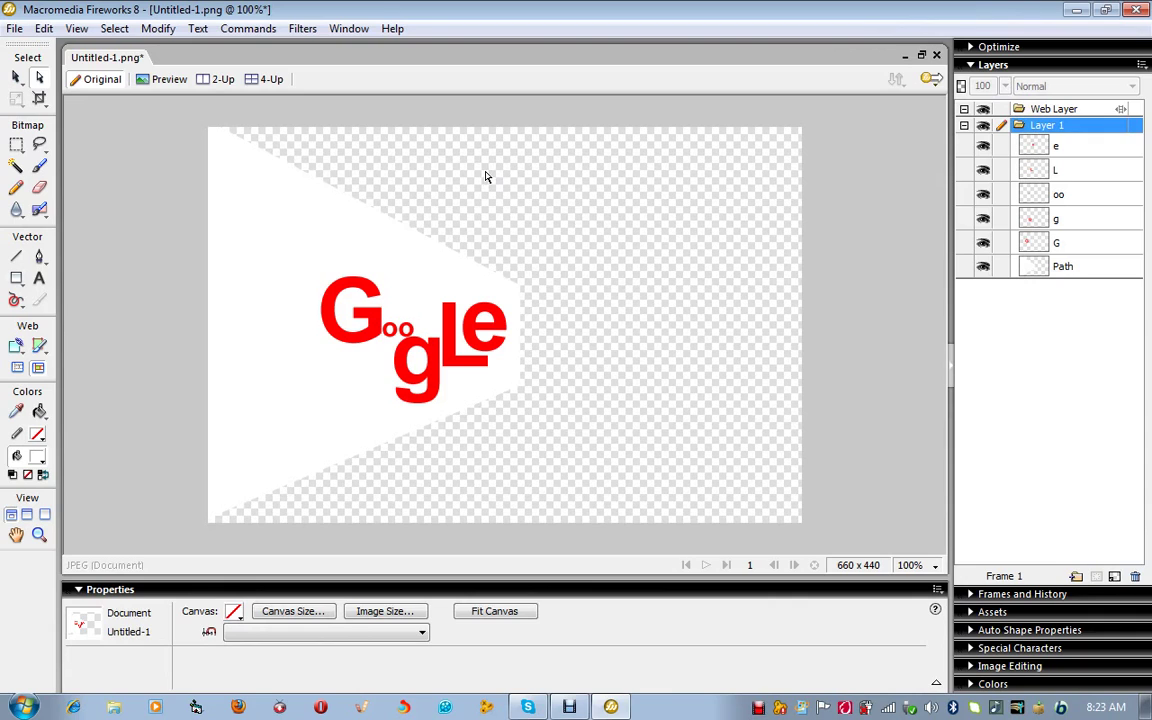
# Review the document's image size settings and accept them as they are.
pyautogui.click(585, 207)
pyautogui.click(606, 425)
pyautogui.click(411, 612)
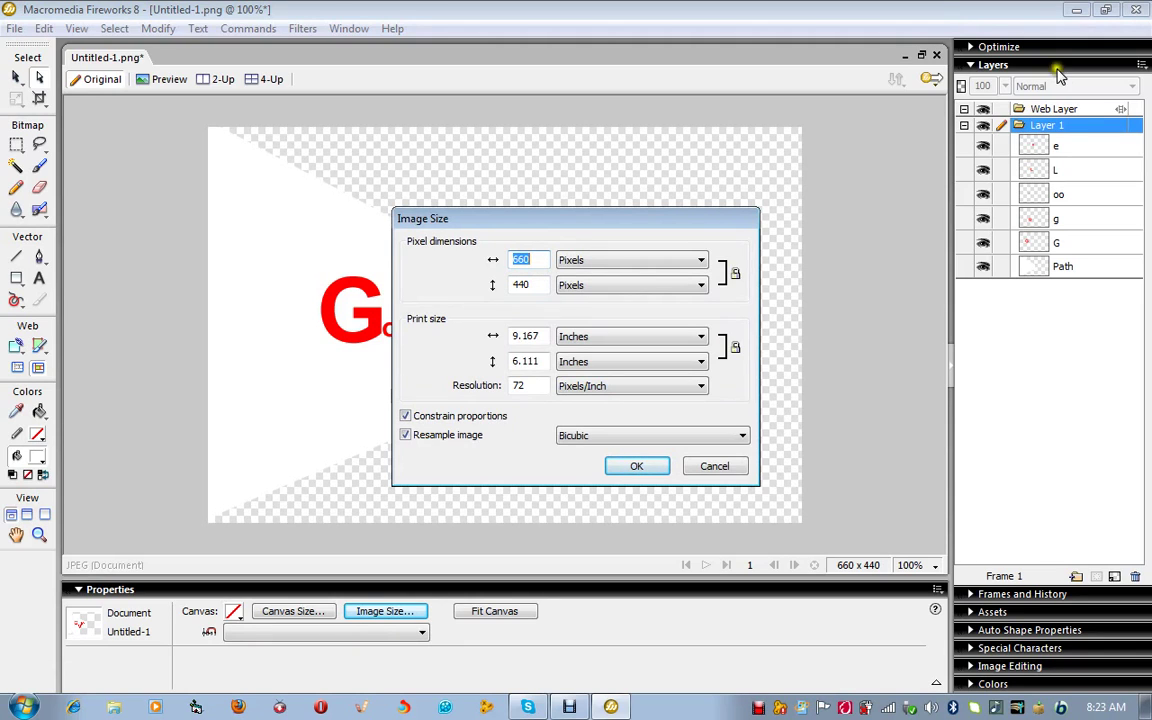
pyautogui.click(640, 467)
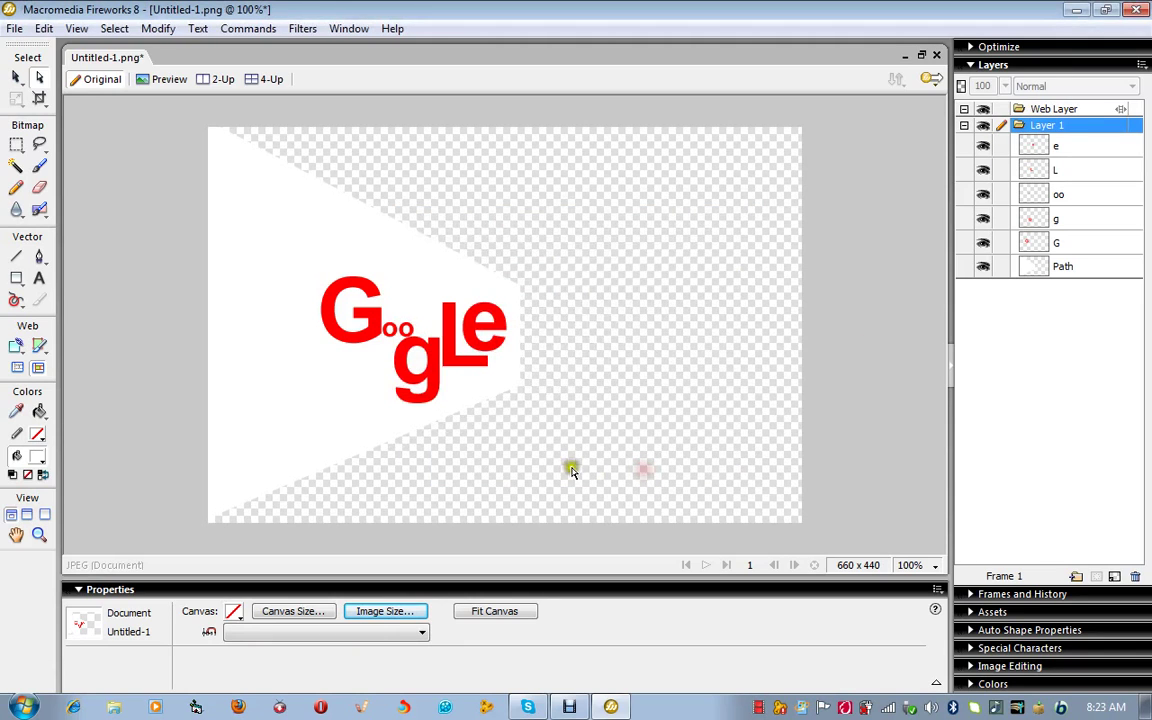
# Move the white path's two corner points beside the "e" out to the canvas's lower right and upper right corners, covering the whole canvas.
pyautogui.moveTo(520, 385); pyautogui.dragTo(805, 524)
pyautogui.click(516, 399)
pyautogui.click(520, 296)
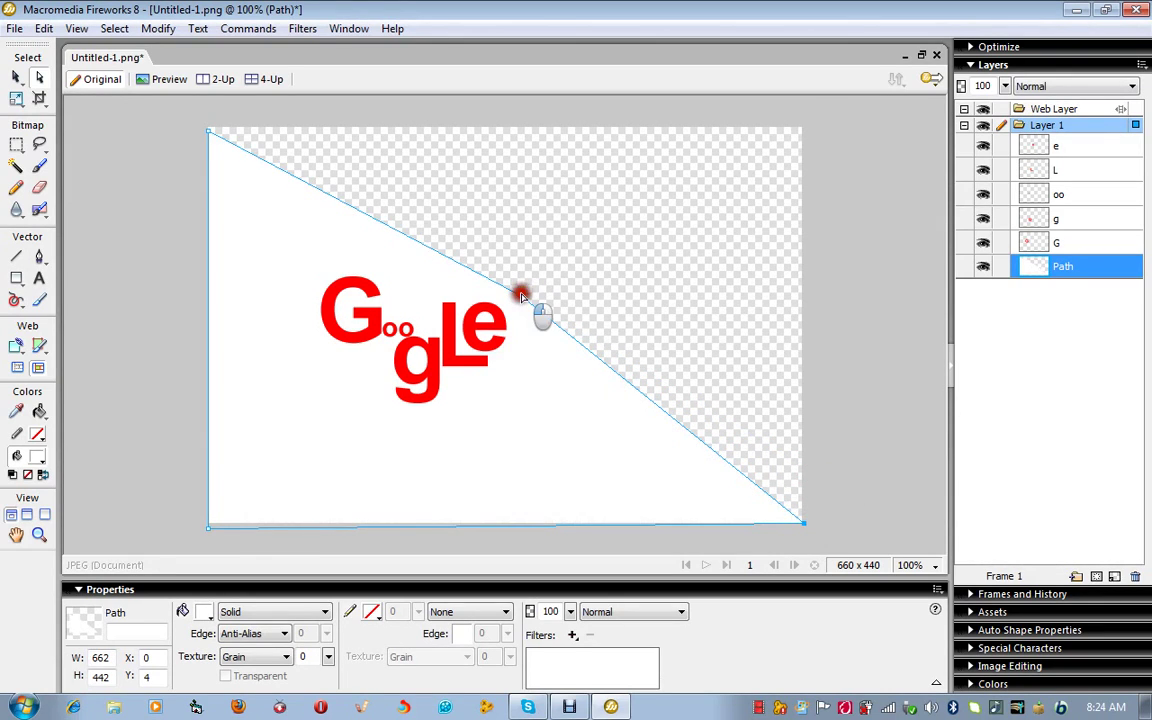
pyautogui.moveTo(520, 296); pyautogui.dragTo(801, 127)
pyautogui.click(650, 336)
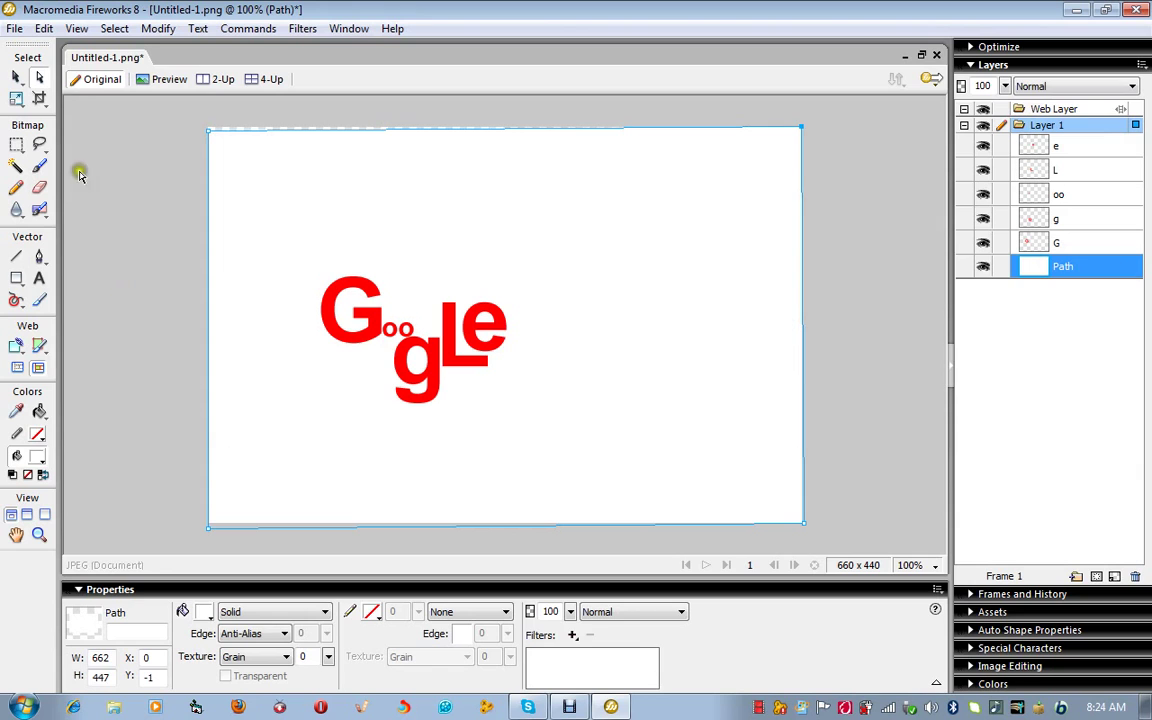
# Minimize Fireworks and open a blank document in Notepad.
pyautogui.click(1080, 11)
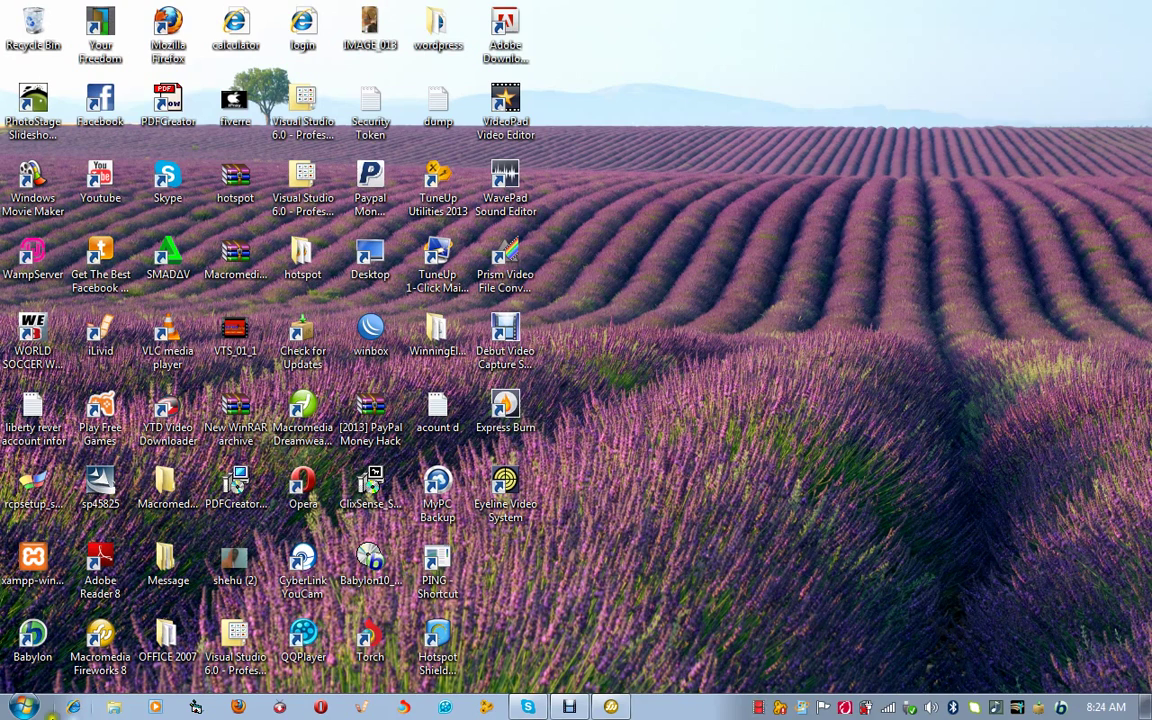
pyautogui.click(24, 707)
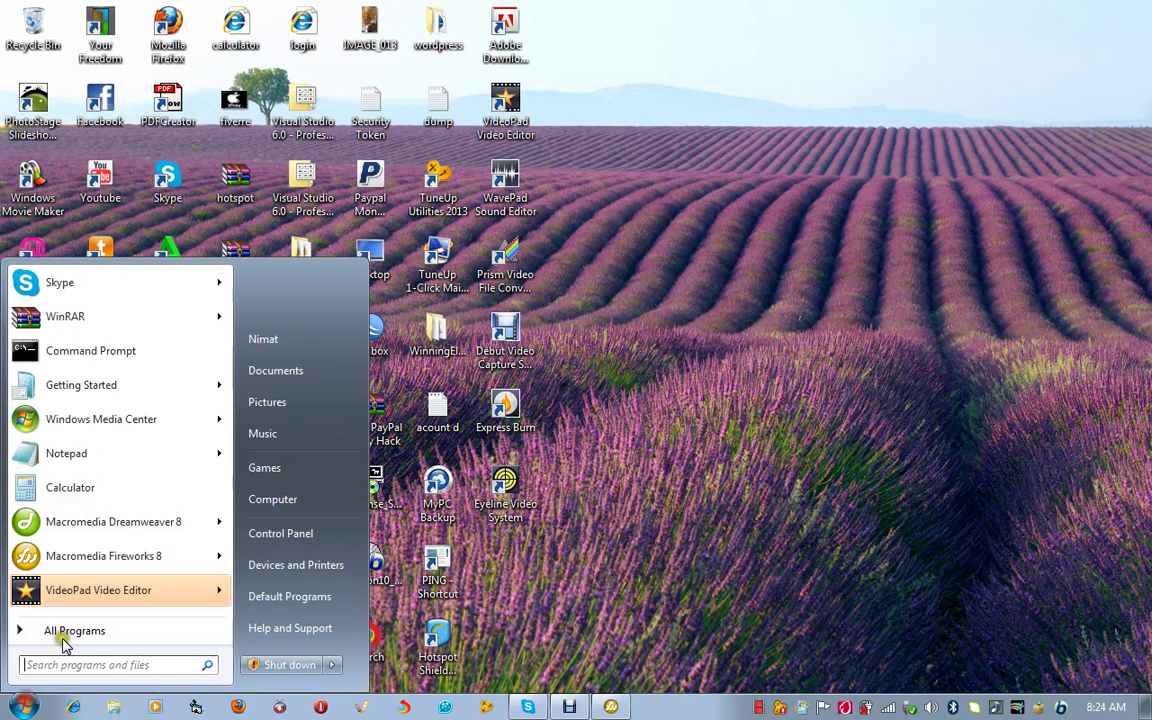
pyautogui.click(89, 463)
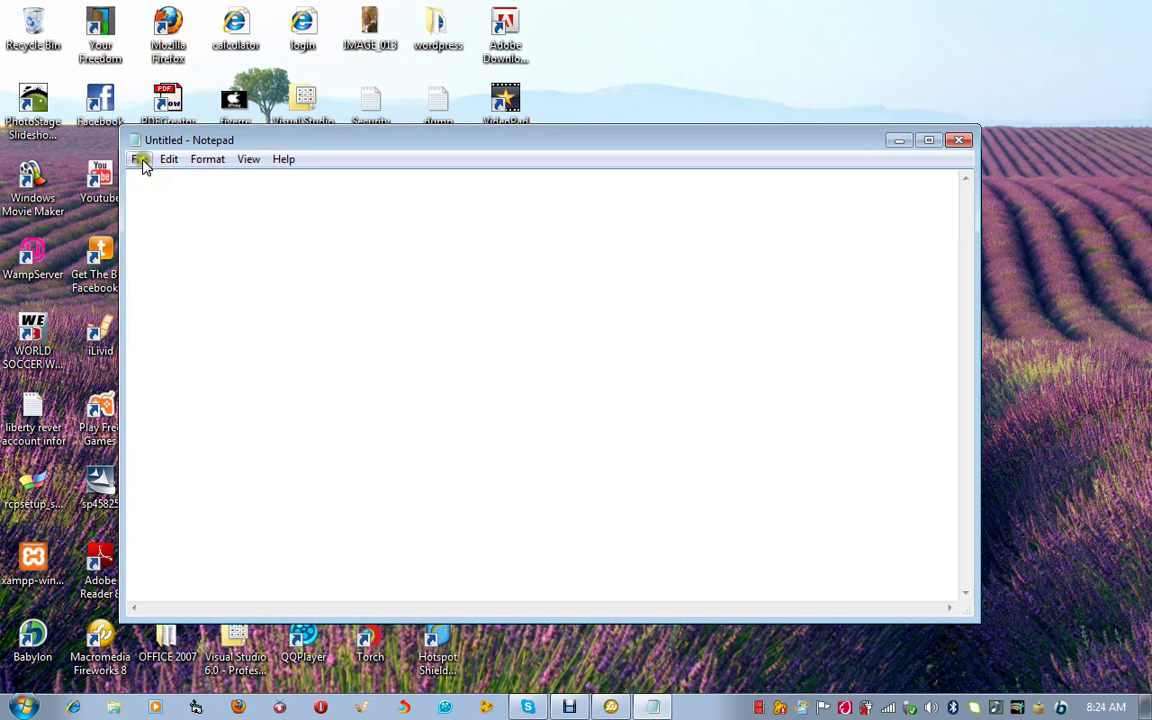
# Set the Notepad text font to Bold style at size 20.
pyautogui.click(141, 160)
pyautogui.click(208, 159)
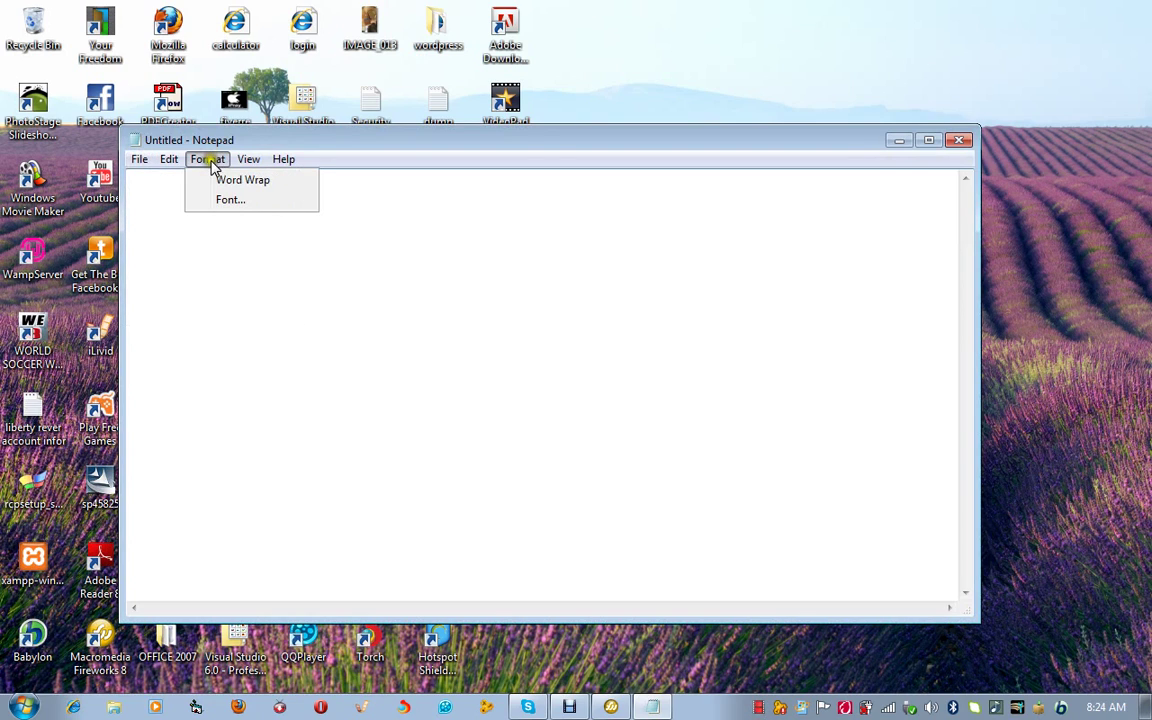
pyautogui.click(248, 202)
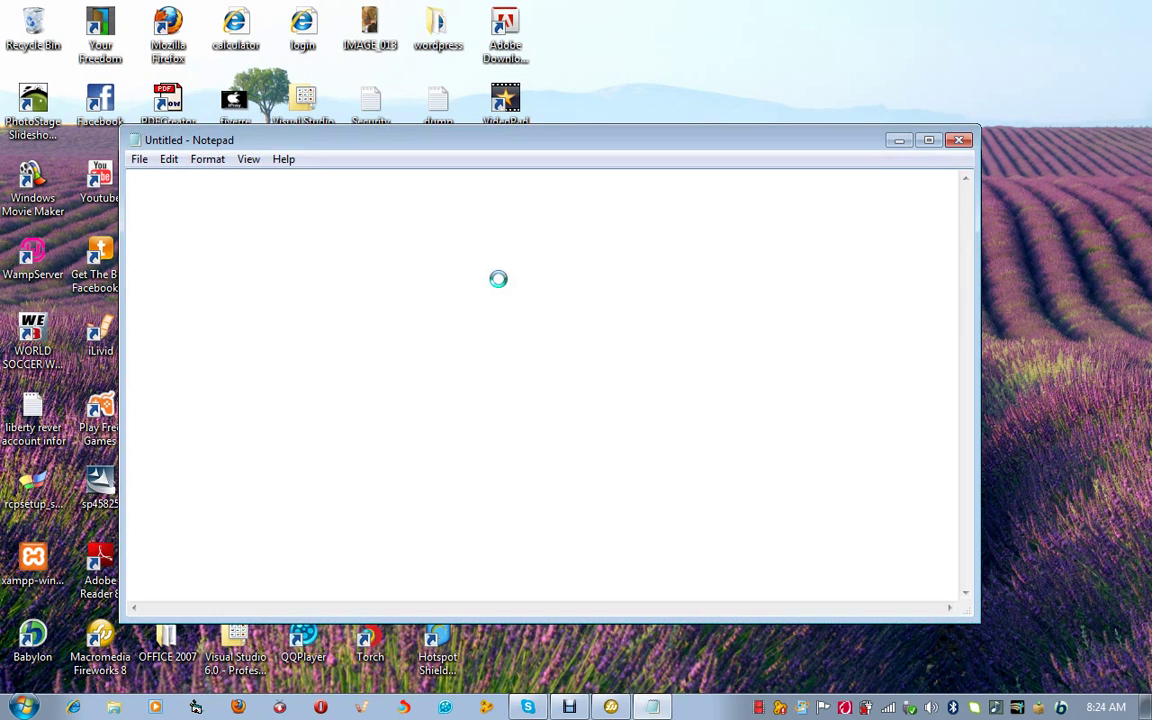
pyautogui.click(350, 376)
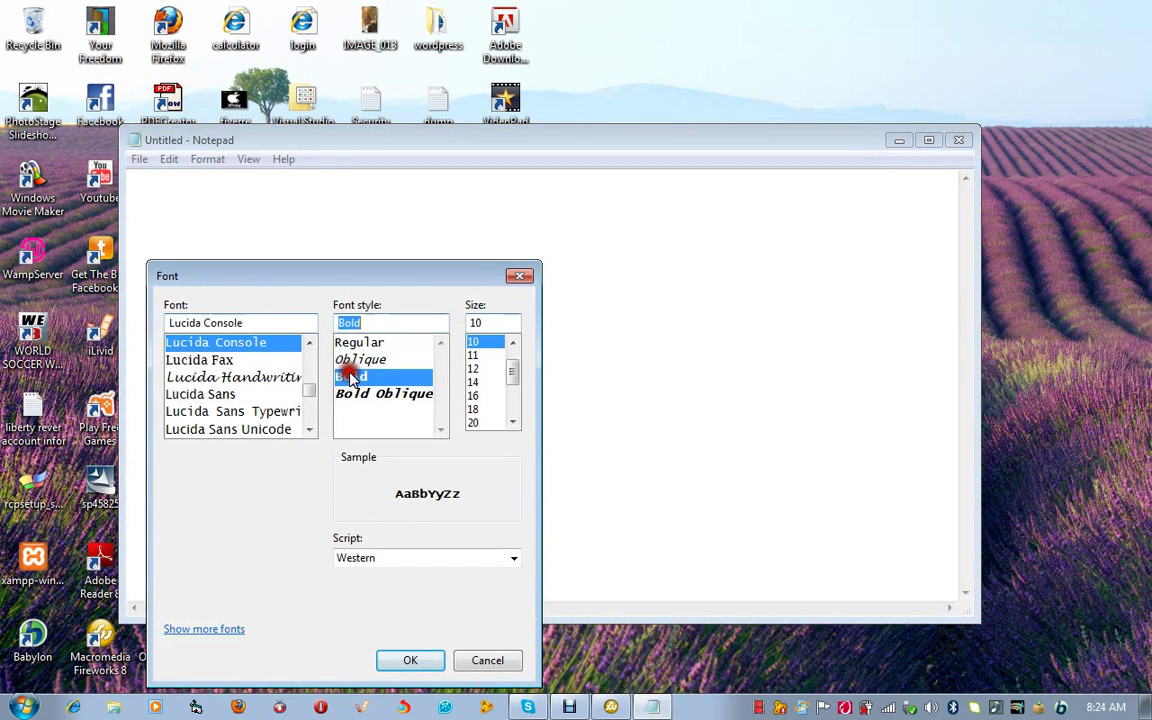
pyautogui.click(478, 422)
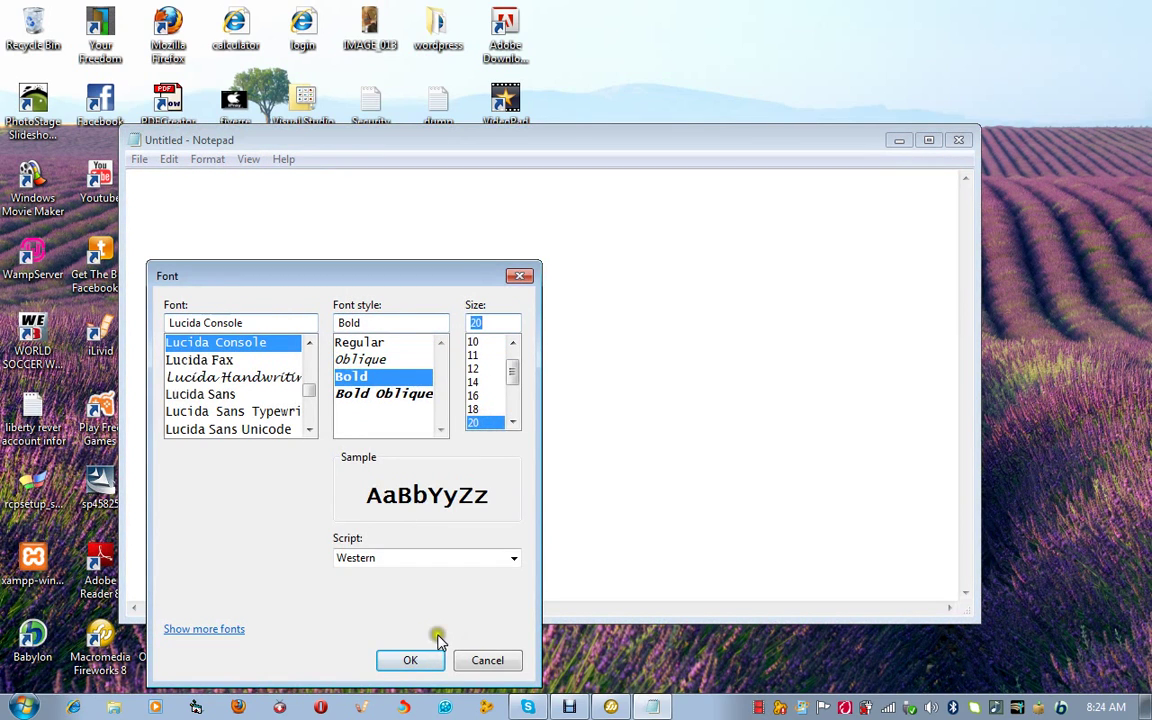
pyautogui.click(405, 662)
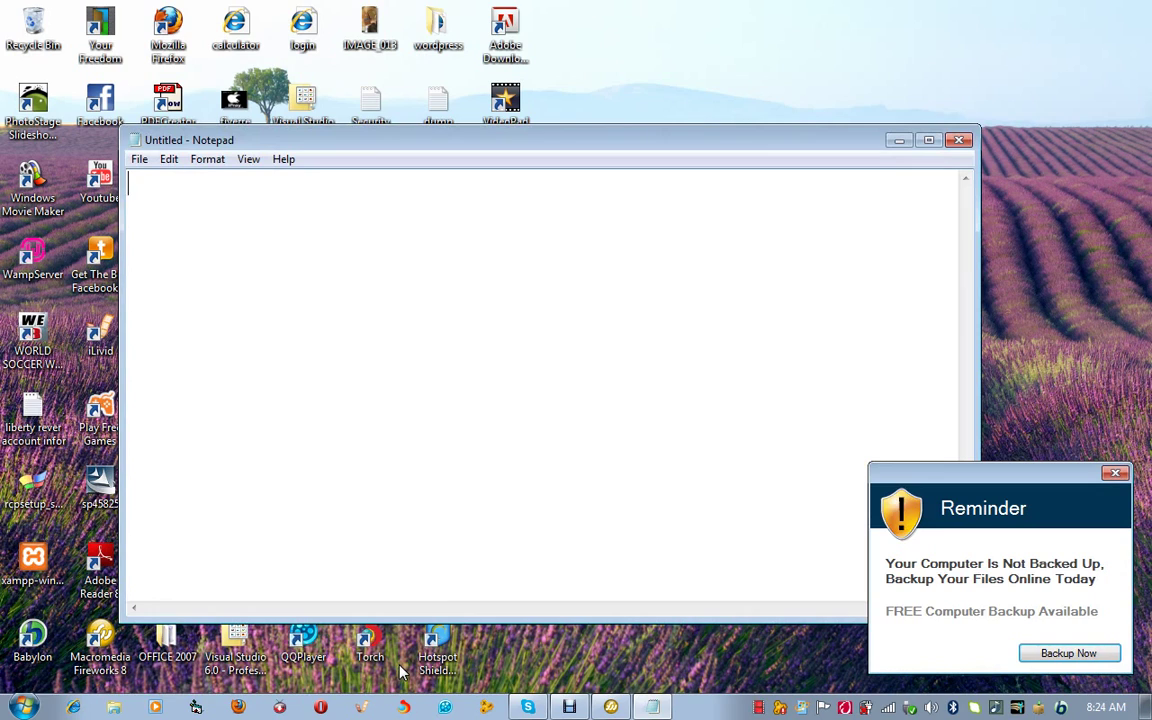
# Write "thank you ," on the first line and "that is just a tip" on the line below.
pyautogui.write('thank ')
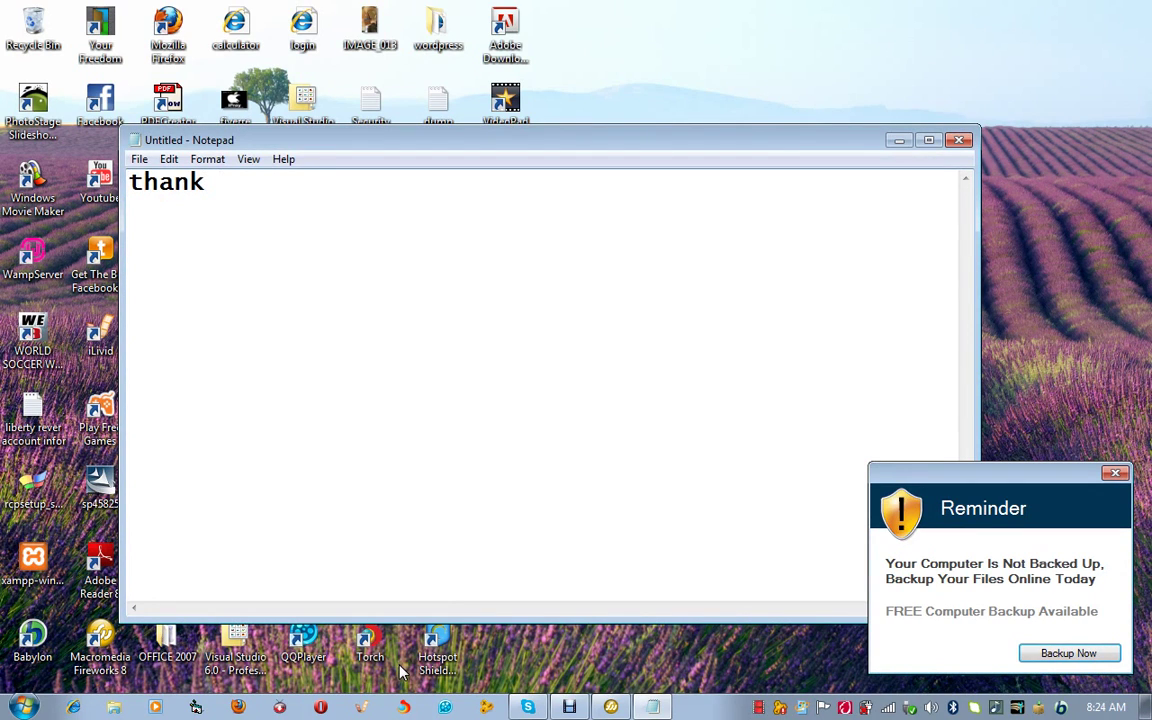
pyautogui.write('you , th')
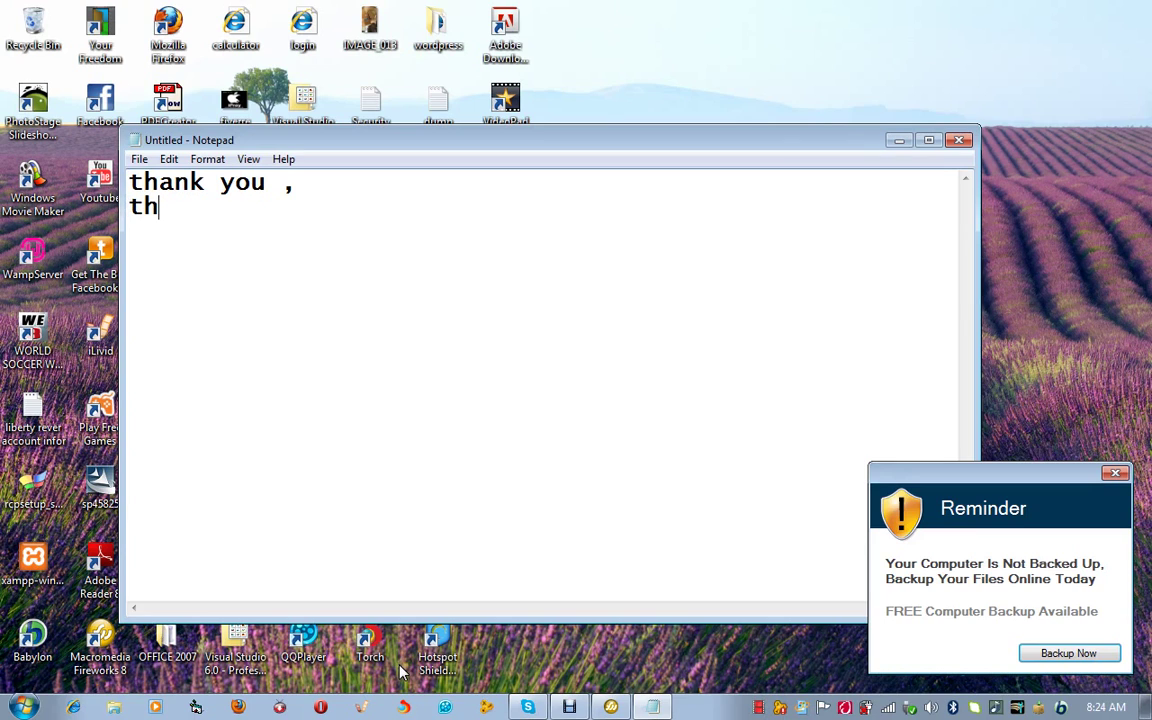
pyautogui.write('at is a')
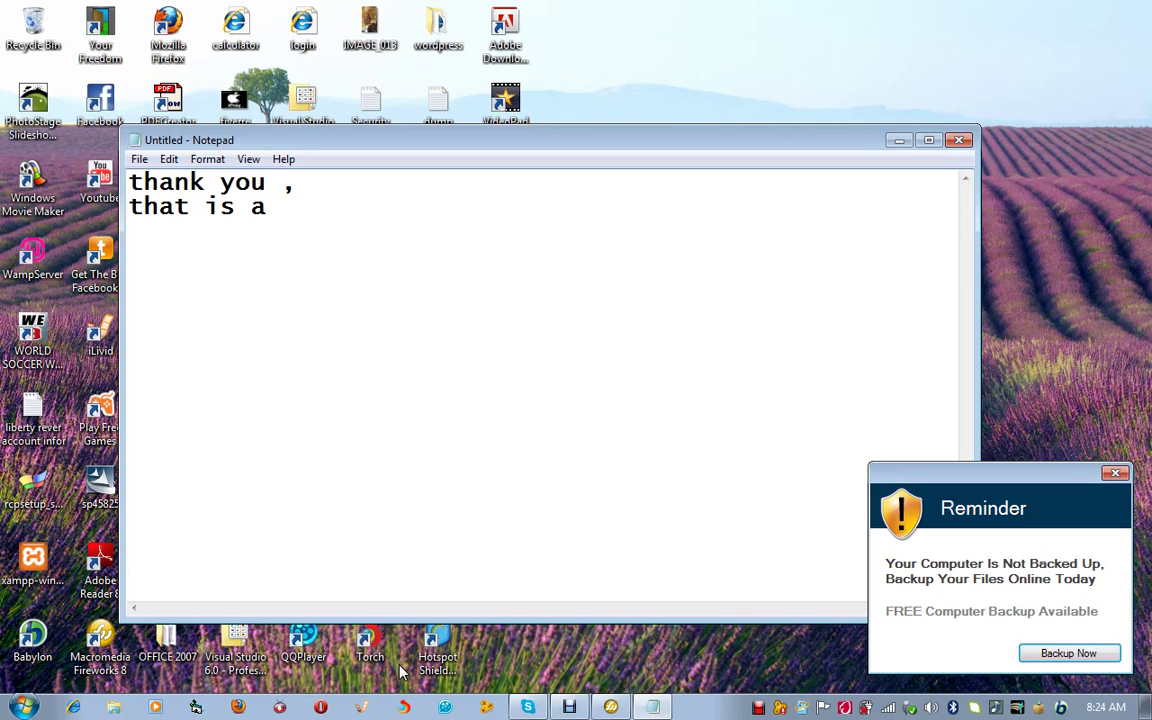
pyautogui.press('BackSpace')
pyautogui.write('just a tip')
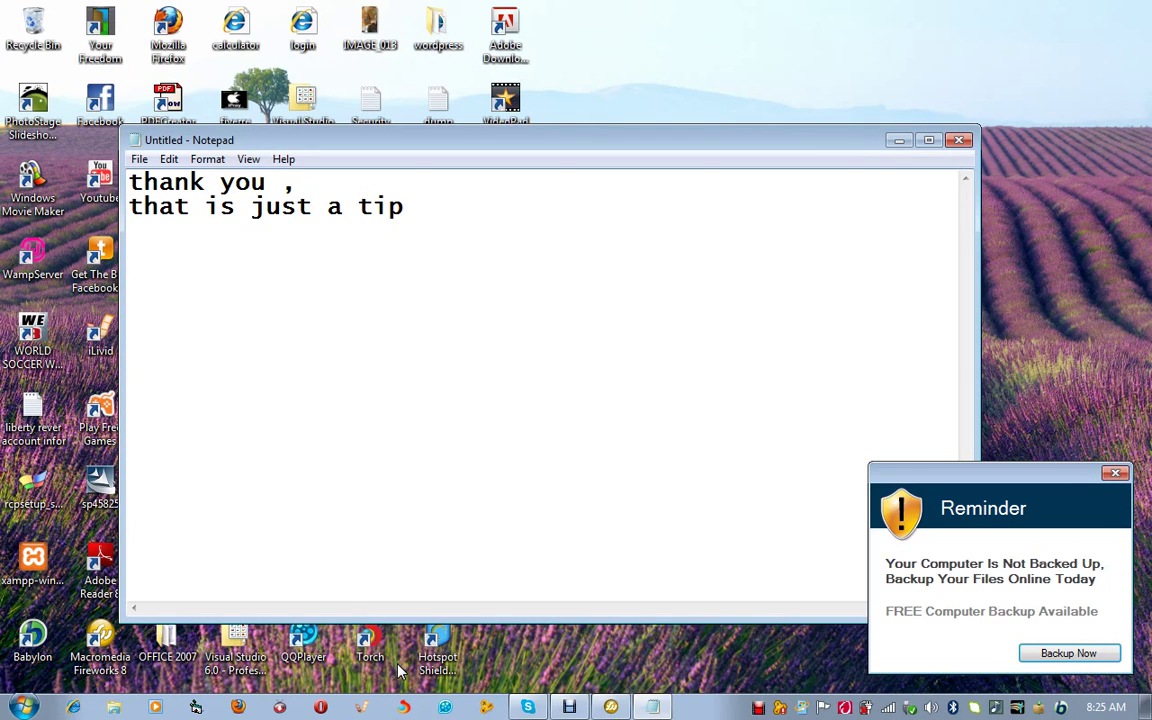
# Delete both lines of the thank-you text to empty the note.
pyautogui.press('BackSpace')
pyautogui.press('BackSpace')
pyautogui.press('BackSpace')
pyautogui.press('BackSpace')
pyautogui.press('BackSpace')
pyautogui.press('BackSpace')
pyautogui.press('BackSpace')
pyautogui.press('BackSpace')
pyautogui.press('BackSpace')
pyautogui.press('BackSpace')
pyautogui.press('BackSpace')
pyautogui.press('BackSpace')
pyautogui.press('BackSpace')
pyautogui.press('BackSpace')
pyautogui.press('BackSpace')
pyautogui.press('BackSpace')
pyautogui.press('BackSpace')
pyautogui.press('BackSpace')
pyautogui.press('BackSpace')
pyautogui.press('BackSpace')
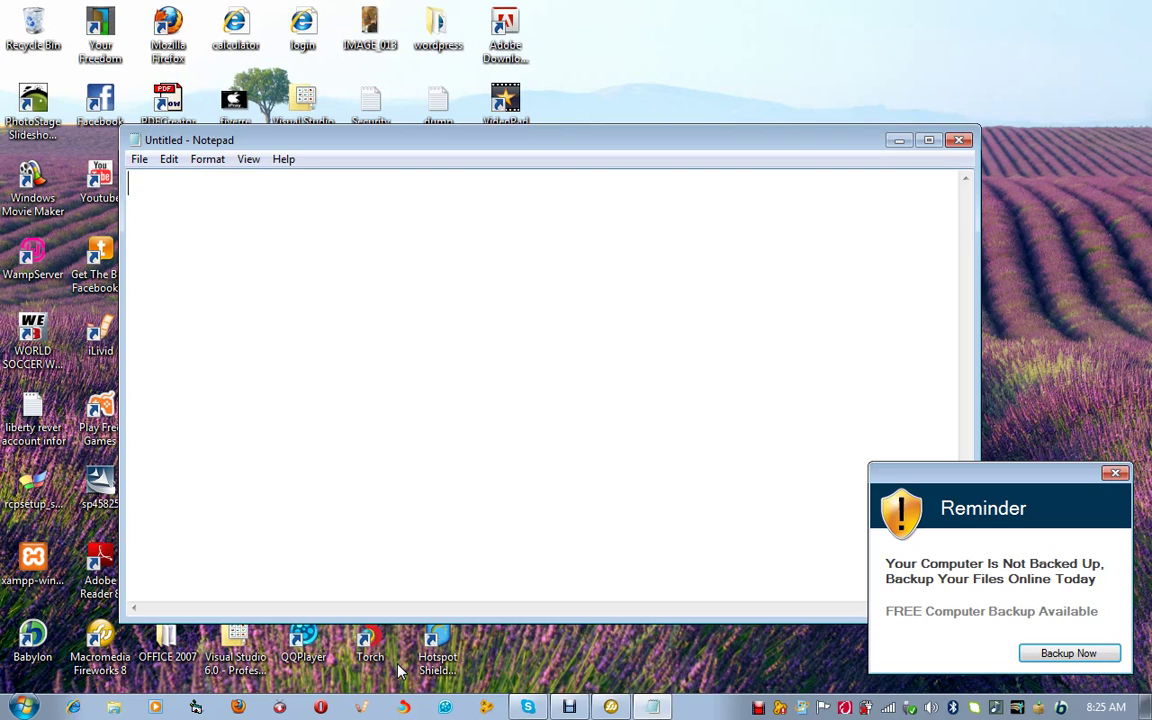
# Write "i will design your logo as u want" in the empty note.
pyautogui.write('i will')
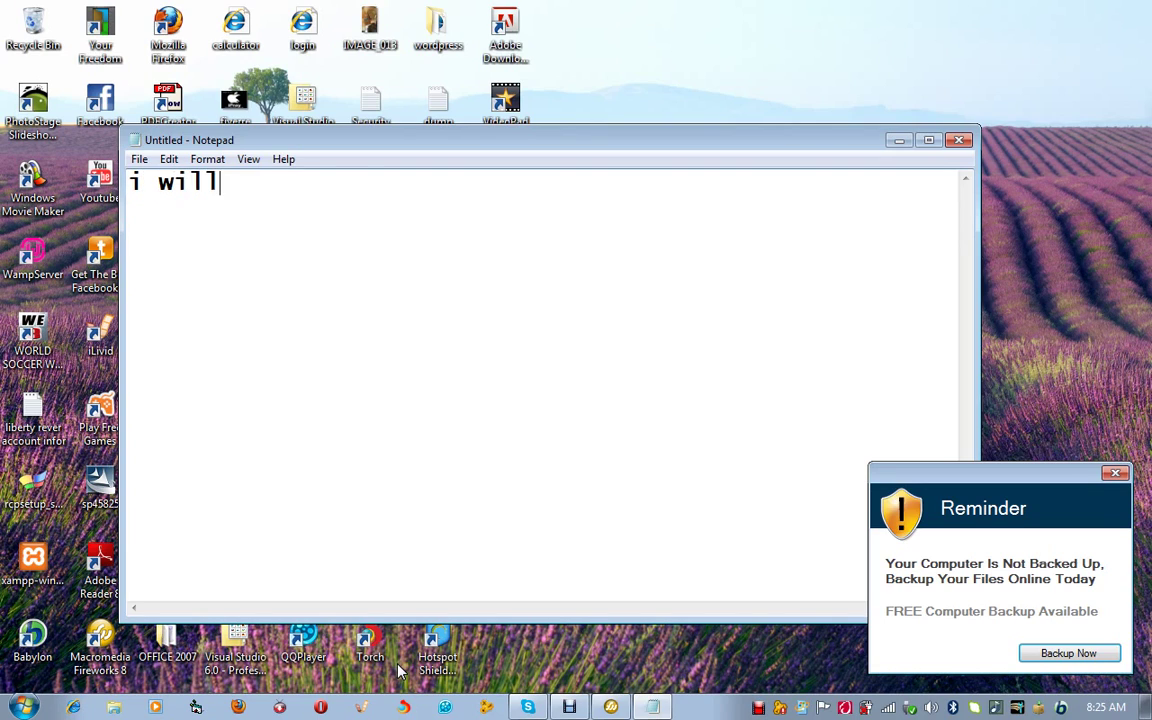
pyautogui.write(' design ')
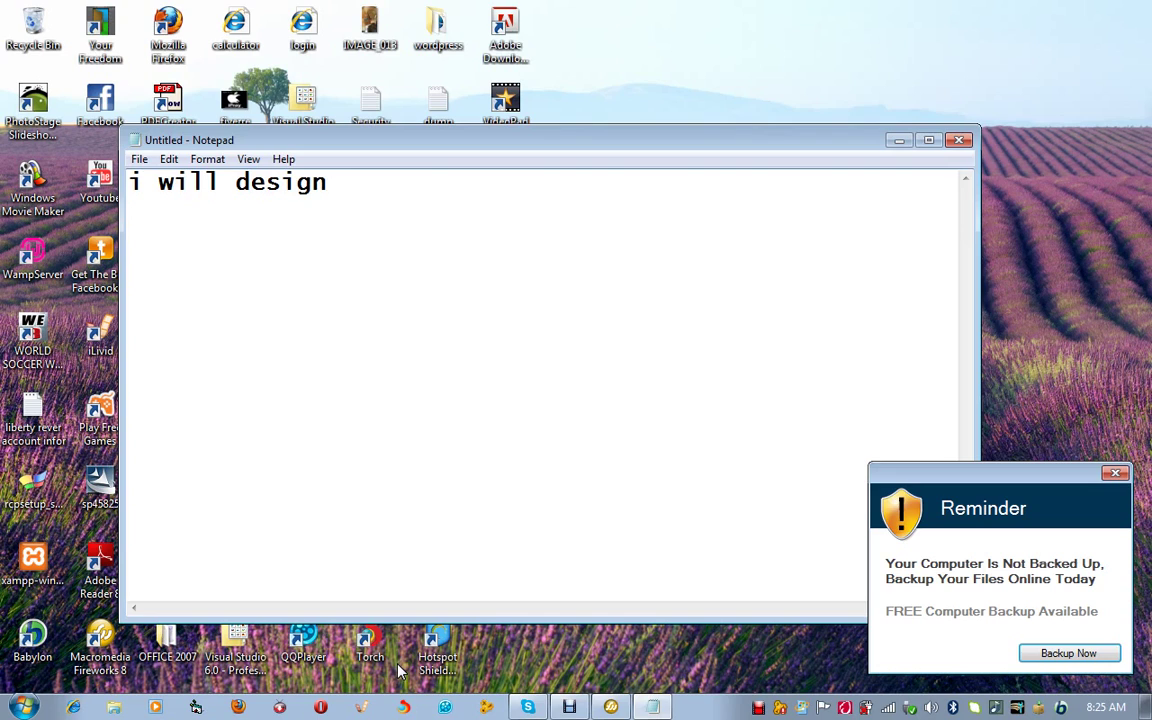
pyautogui.write('your l')
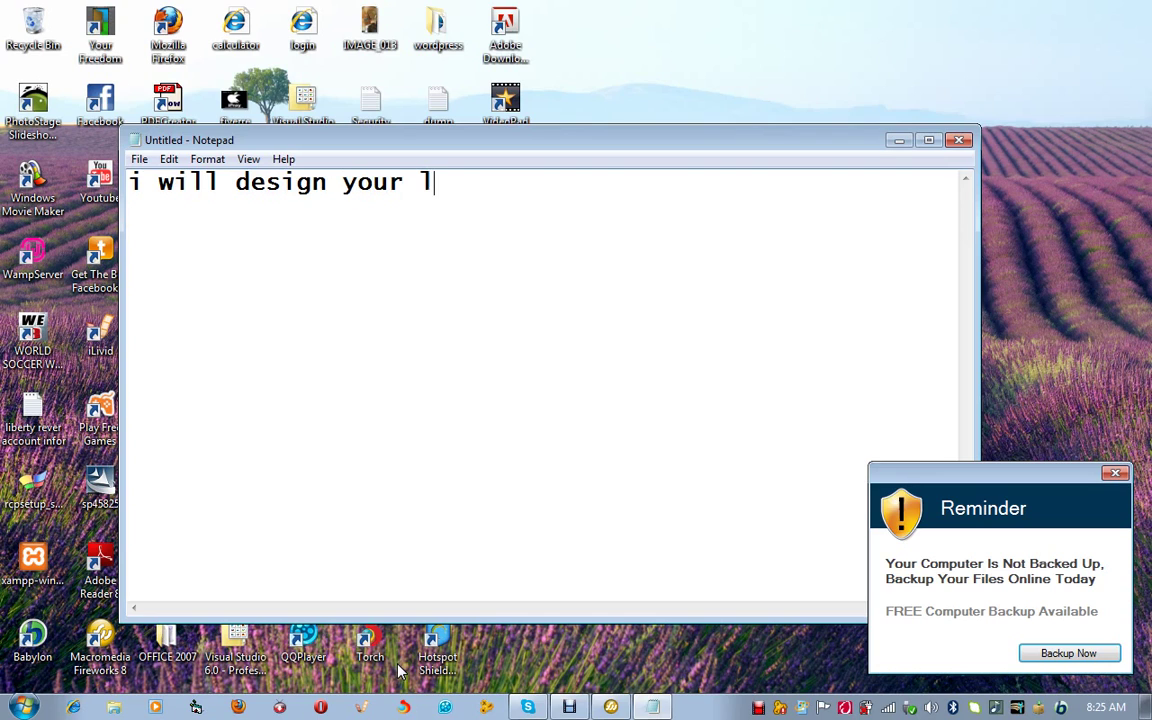
pyautogui.write('ogo as u w')
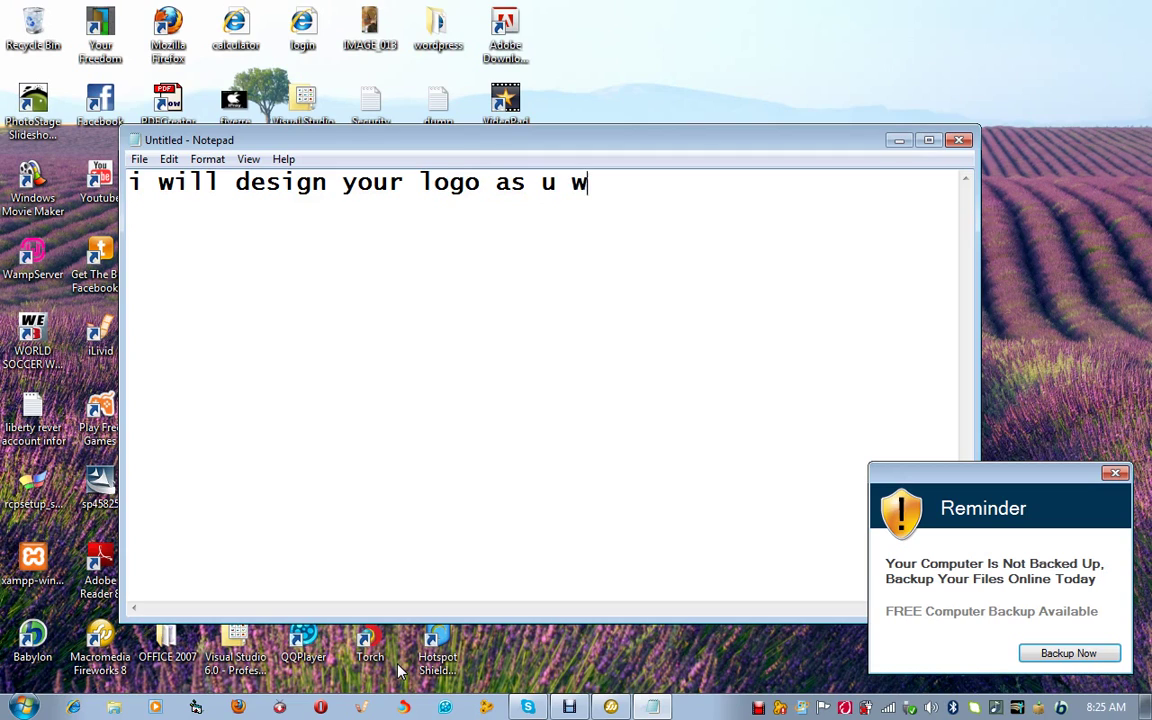
pyautogui.write('nt')
pyautogui.press('BackSpace')
pyautogui.press('BackSpace')
pyautogui.press('BackSpace')
pyautogui.write('ant')
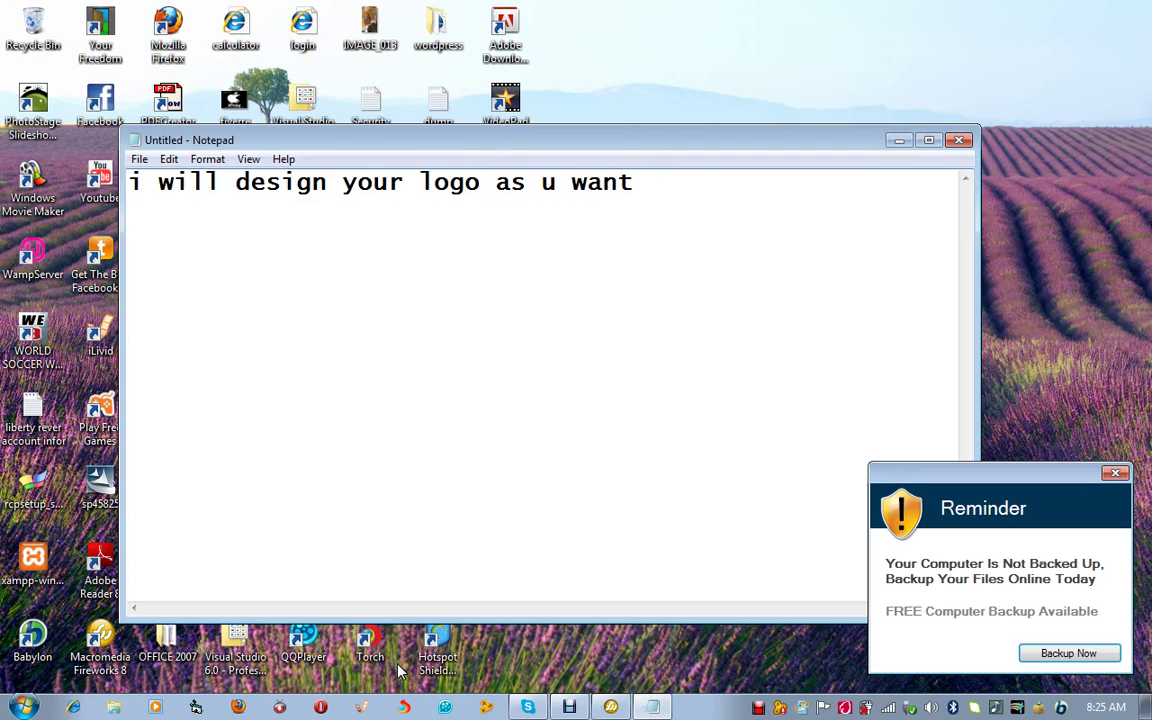